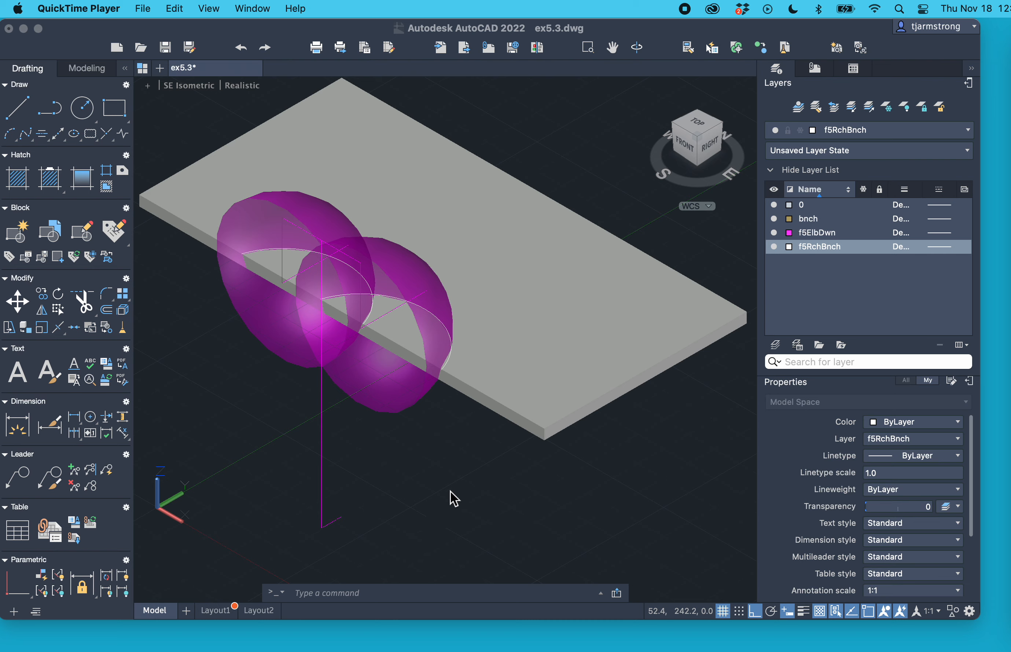
Try to reassign the large bench slab to the bnch layer
left_click(520, 398)
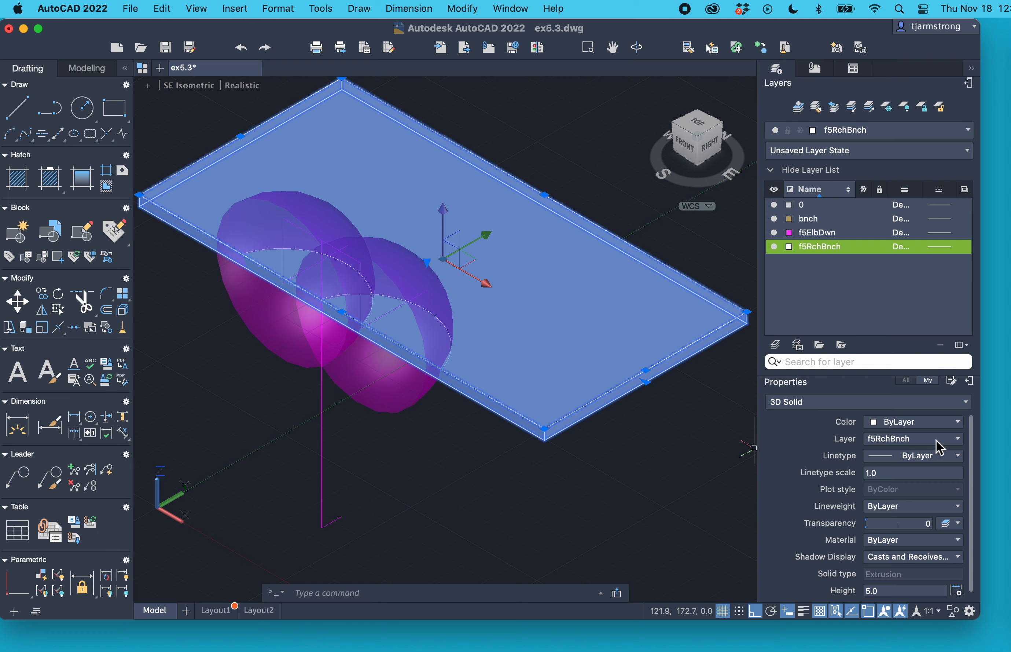
left_click(958, 438)
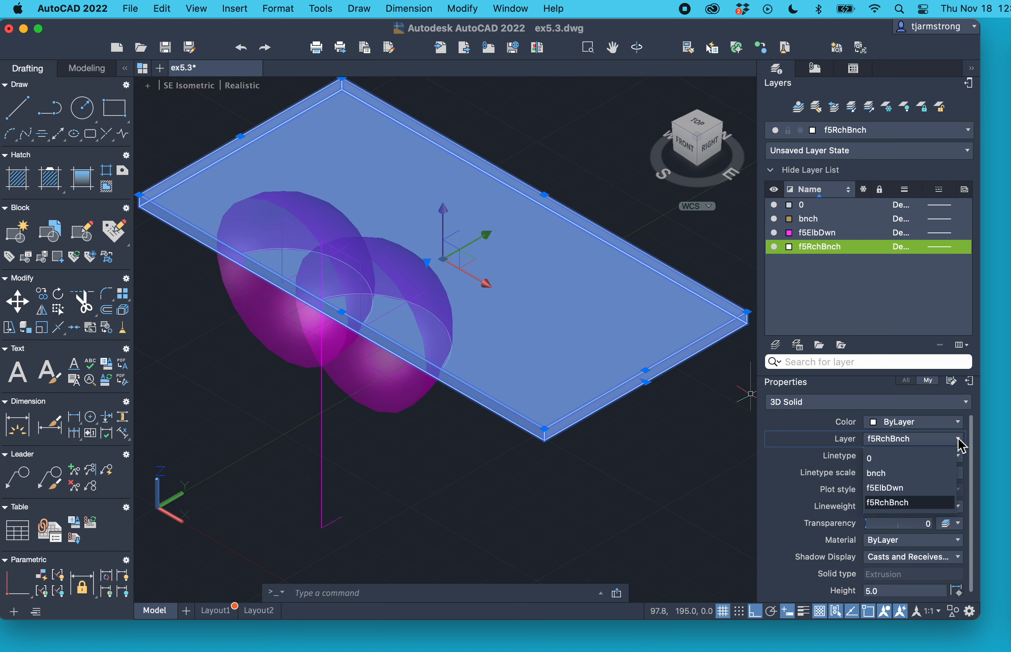
left_click(899, 473)
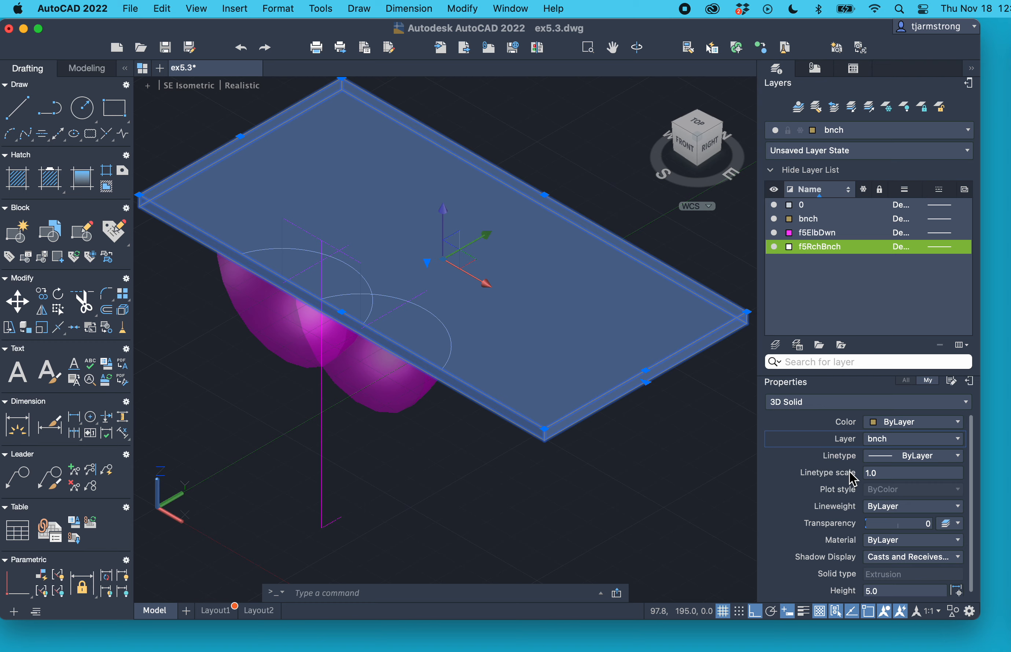
key("Escape")
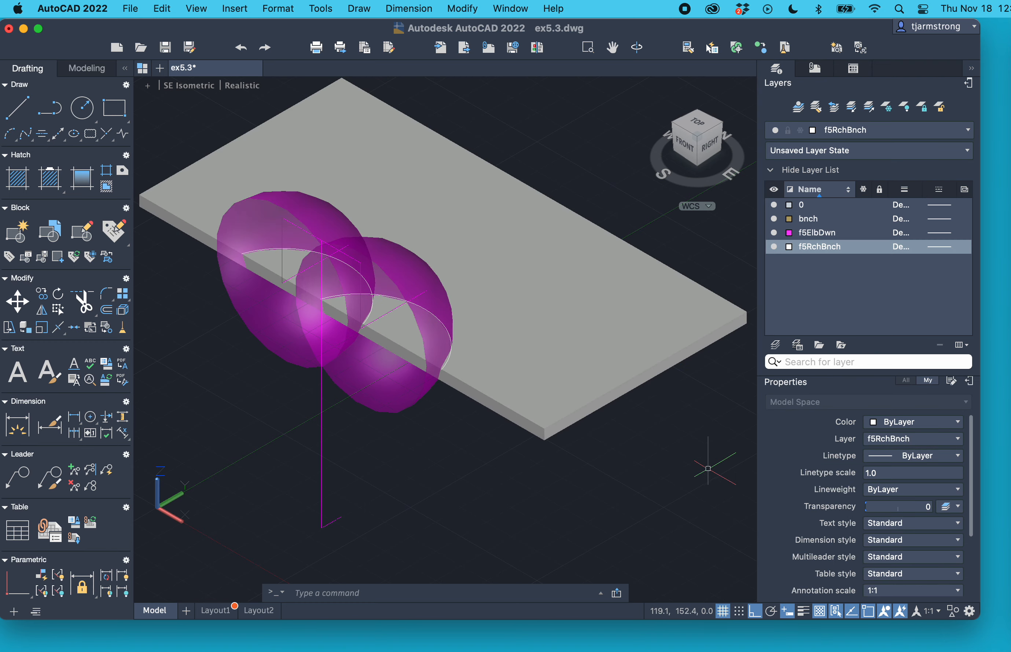
Move the large bench slab solid onto the bnch layer and clear the selection
left_click(708, 468)
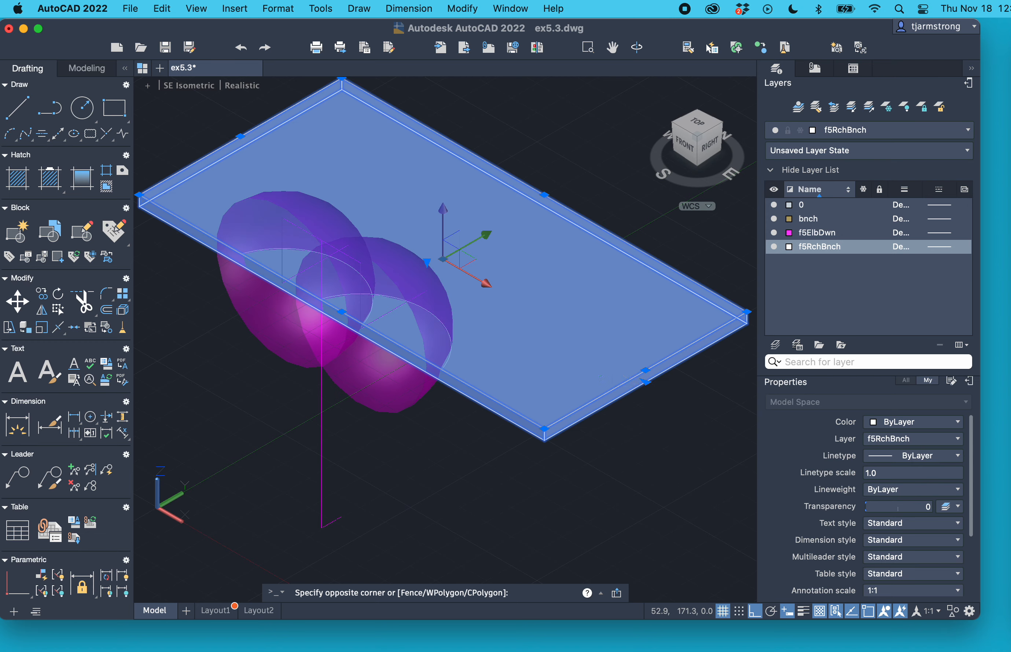
left_click(637, 391)
left_click(955, 438)
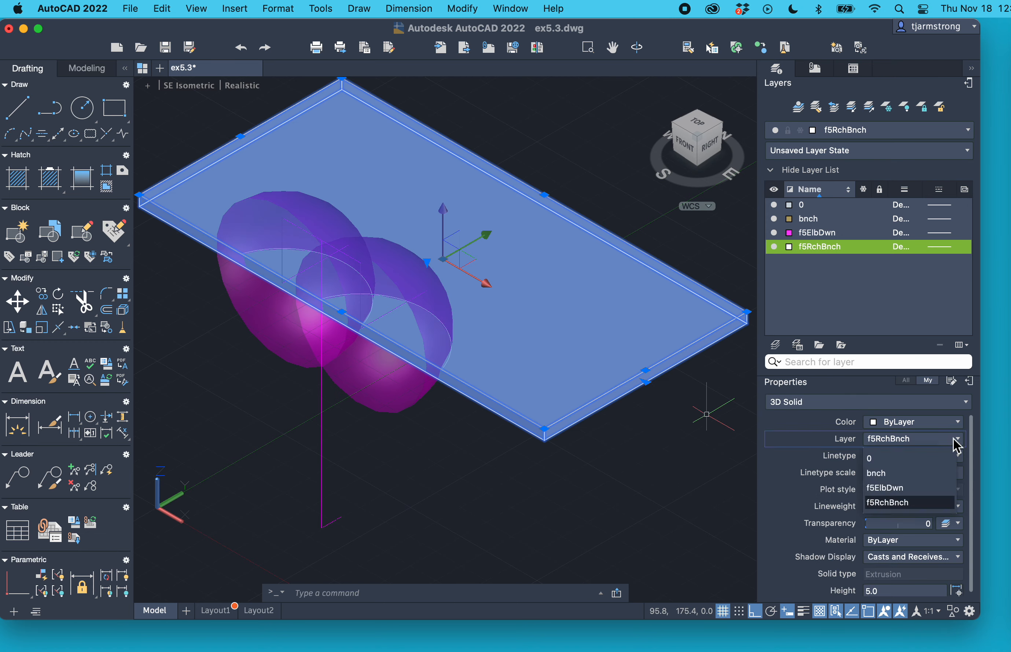
left_click(894, 474)
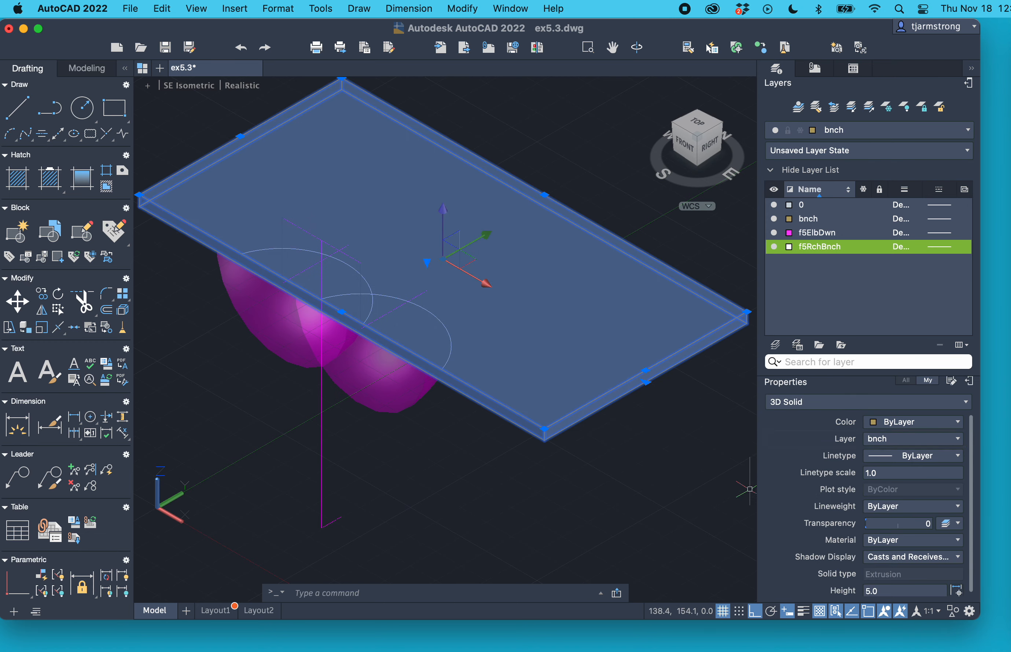
left_click(707, 517)
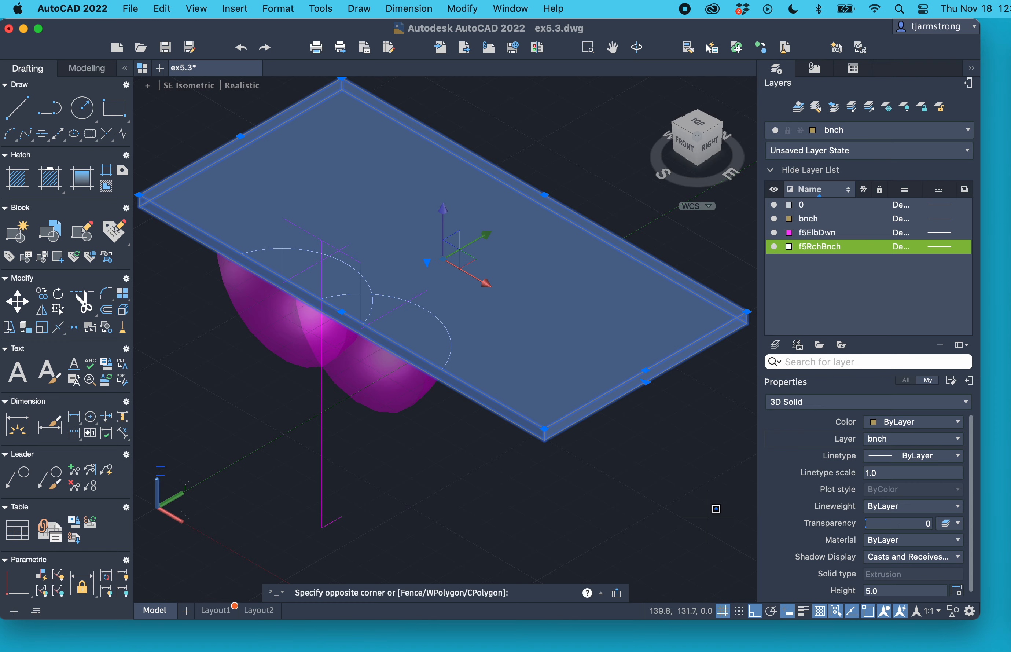
key("Return")
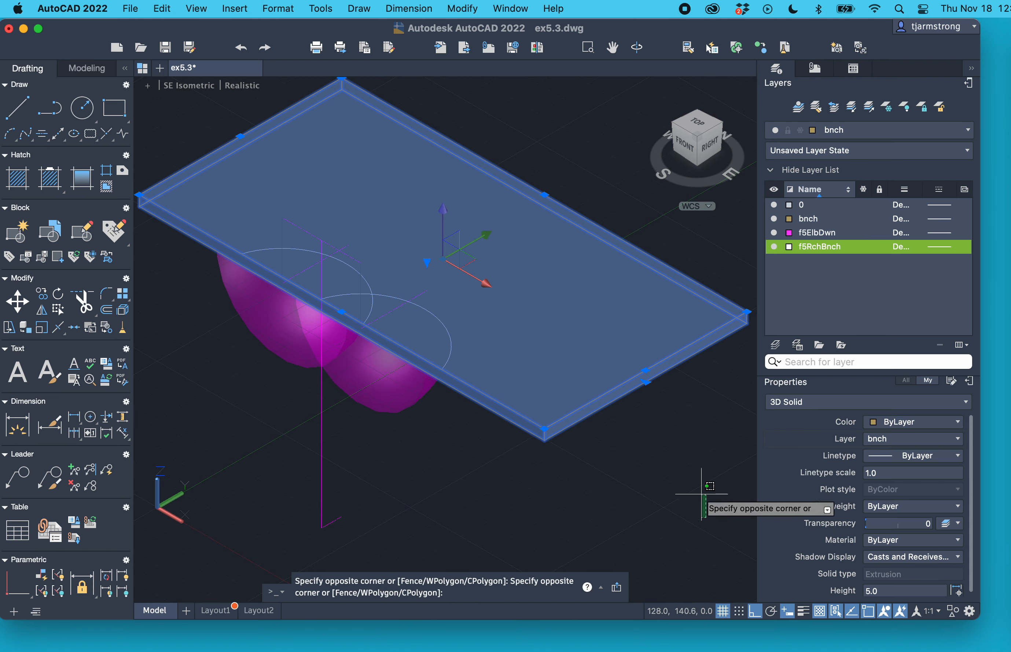
key("Escape")
key("Escape")
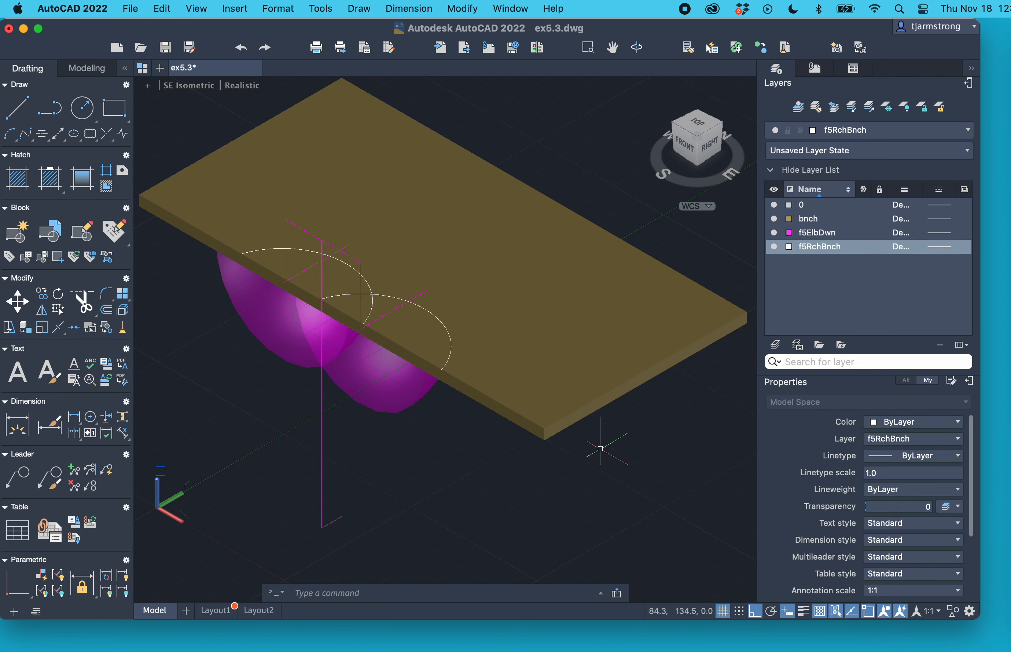
left_click(425, 389)
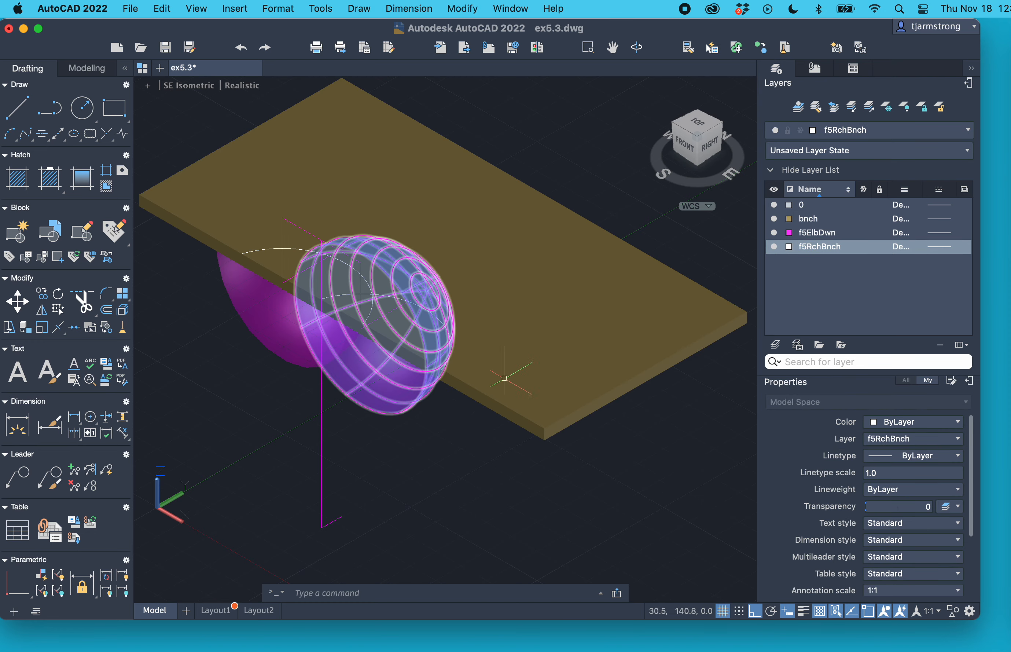
key("Escape")
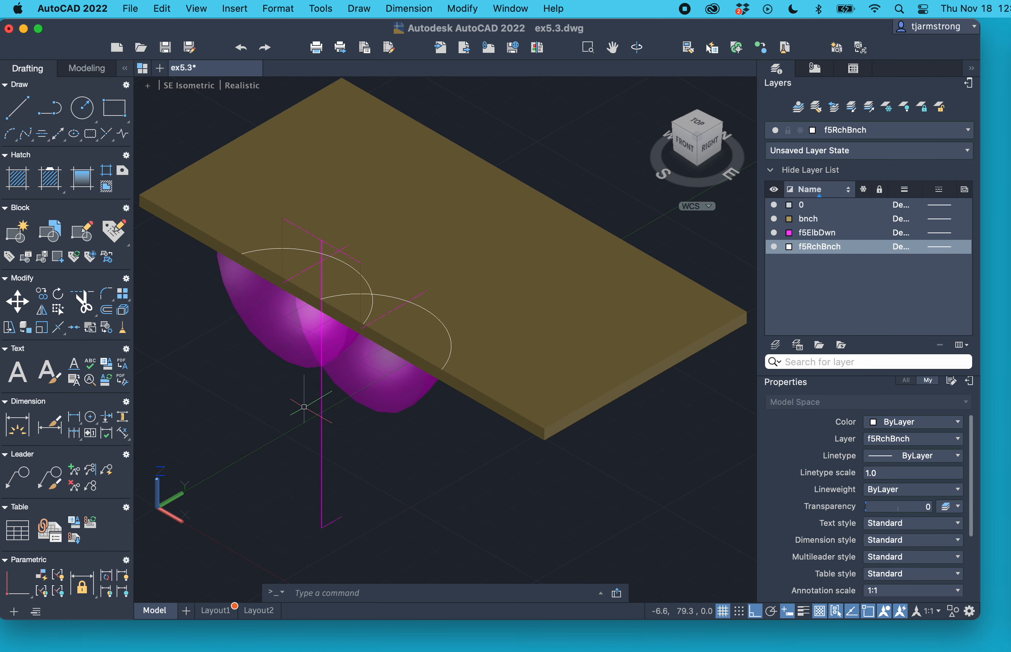
left_click(773, 205)
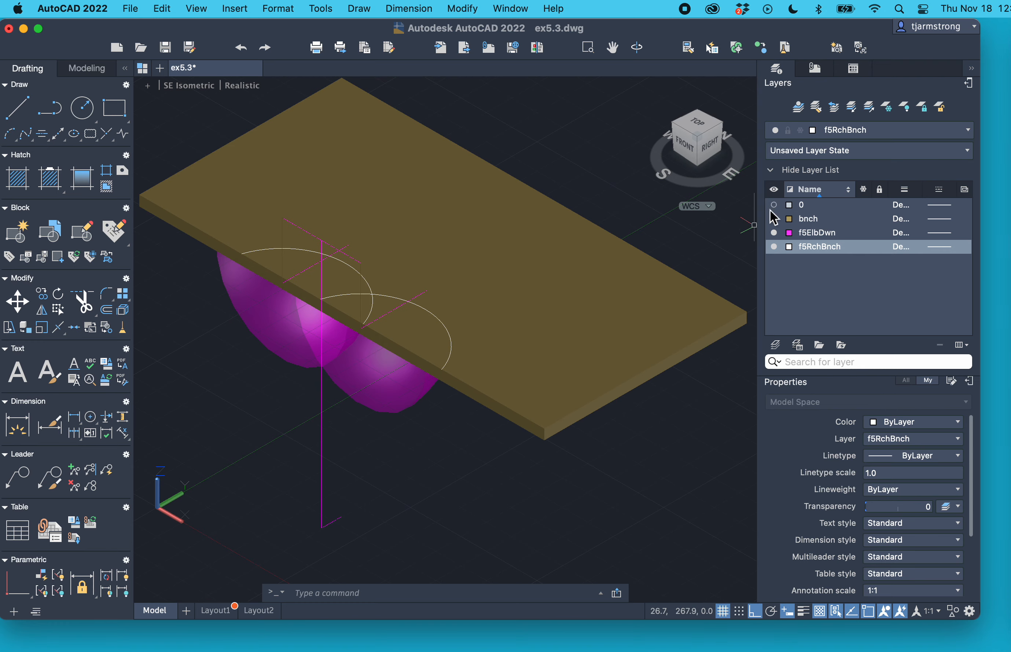
left_click(774, 233)
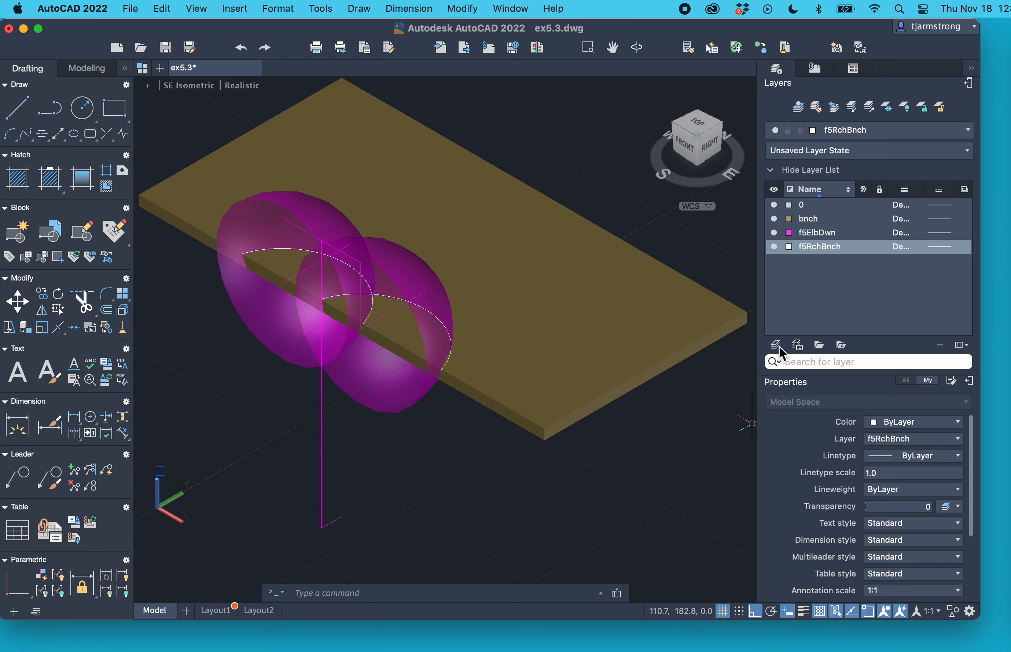
Create a new layer named bins and make it the current layer
left_click(776, 346)
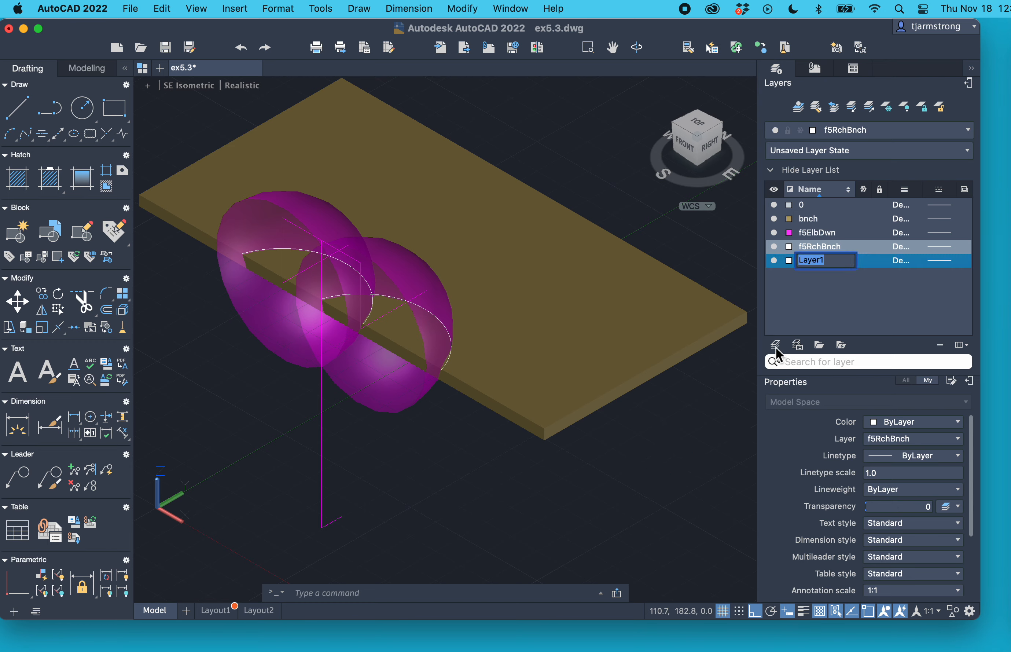
type("bins")
key("Return")
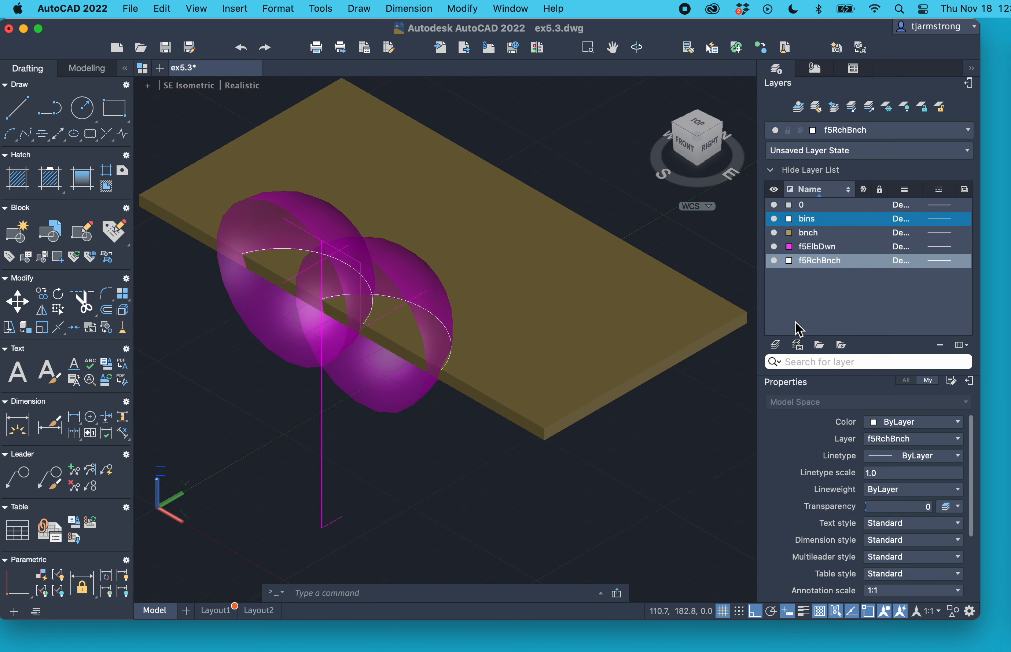
left_click(850, 130)
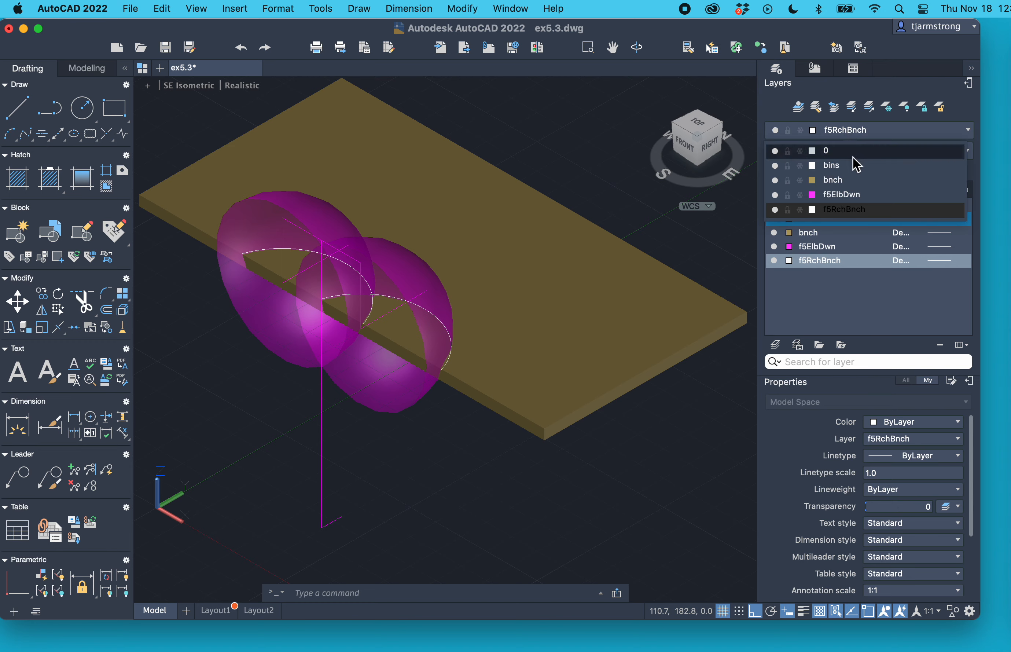
left_click(835, 167)
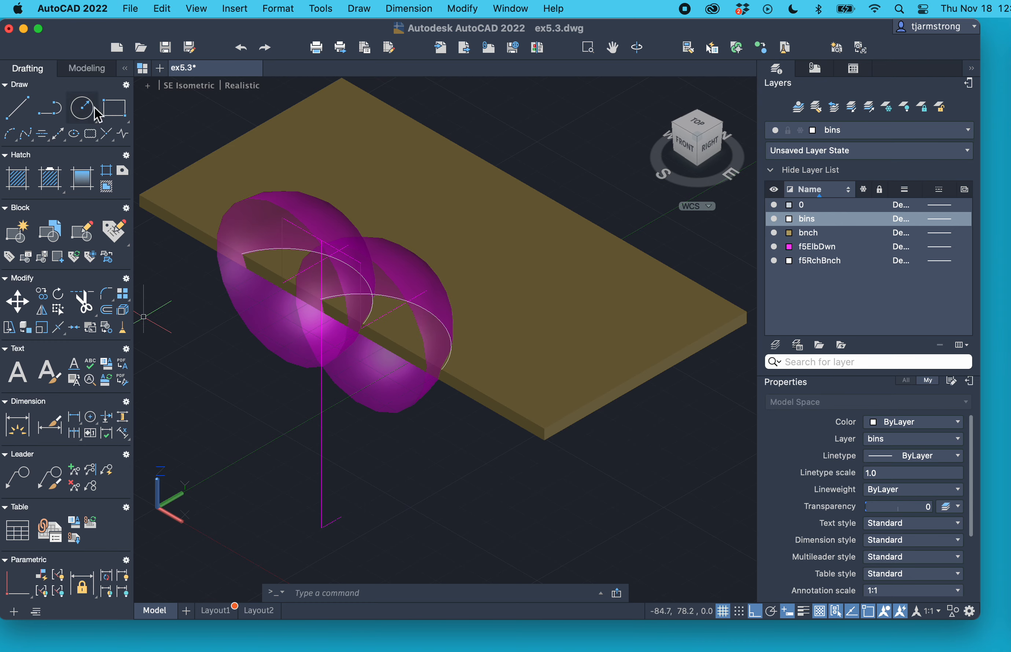
Draw an 11 by 21 rectangle starting from the top of the bench slab's nearest corner
left_click(111, 118)
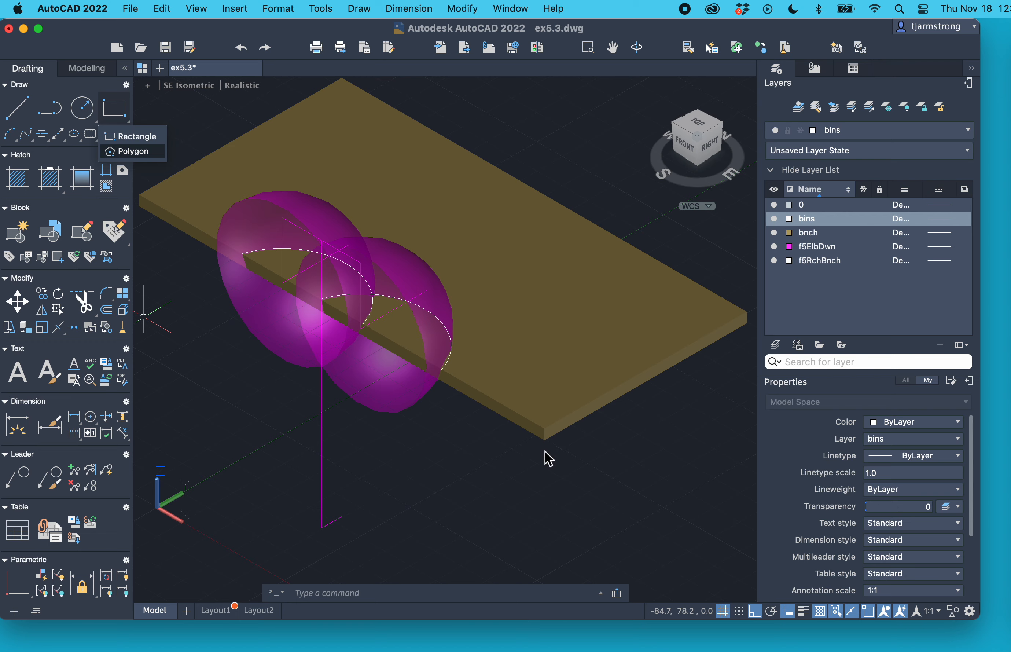
left_click(132, 136)
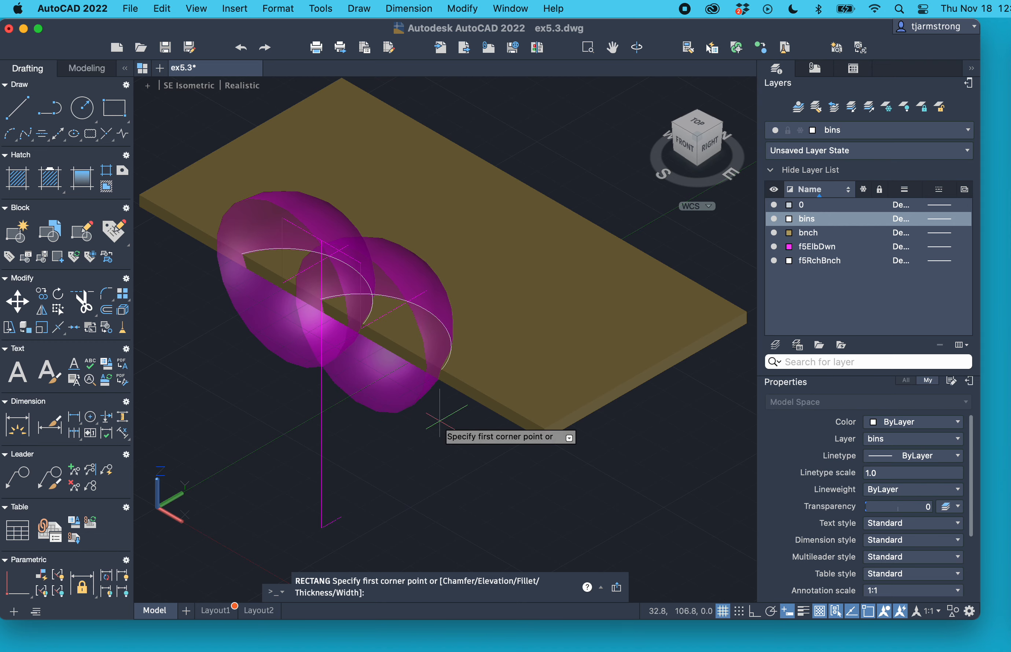
left_click(543, 428)
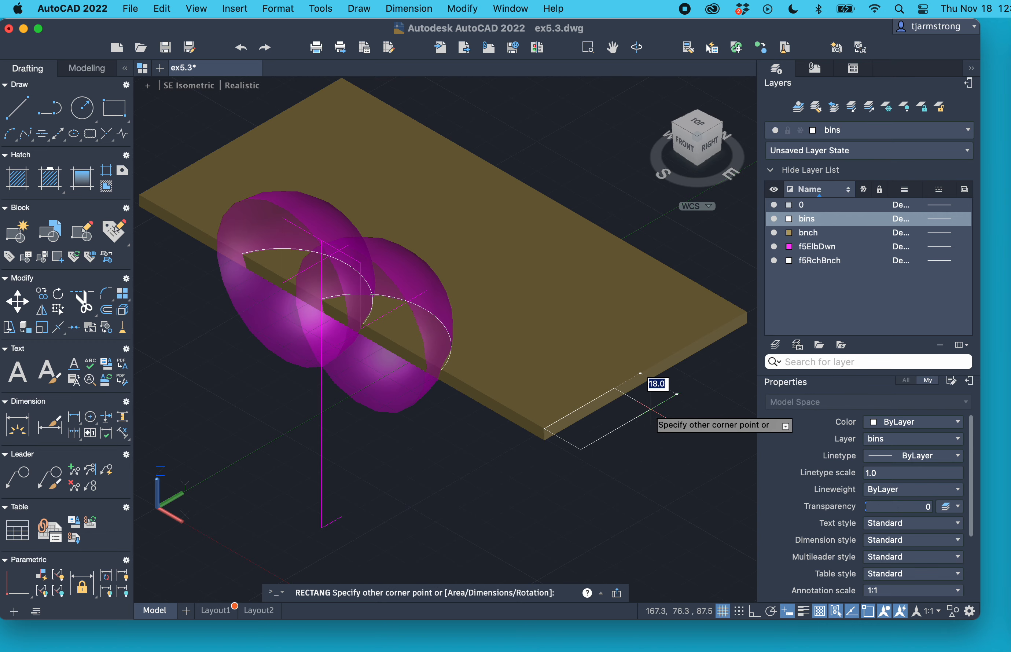
type("11")
key("Tab")
type("21")
key("Return")
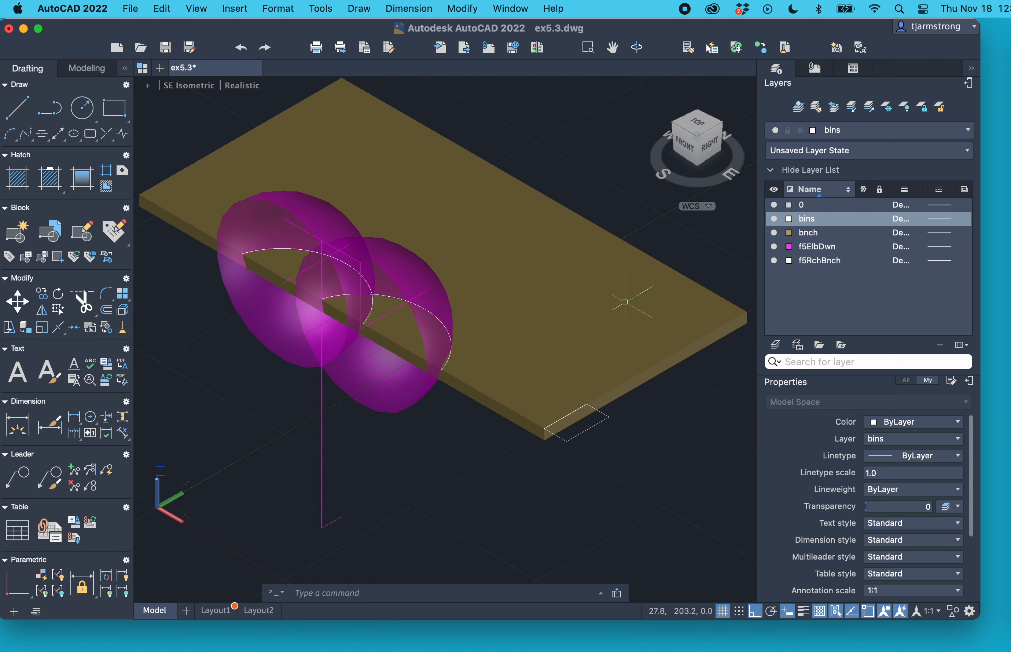
Turn off the bnch, f5ElbDwn and f5RchBnch layers while keeping the current bins layer on
left_click(774, 246)
left_click(774, 218)
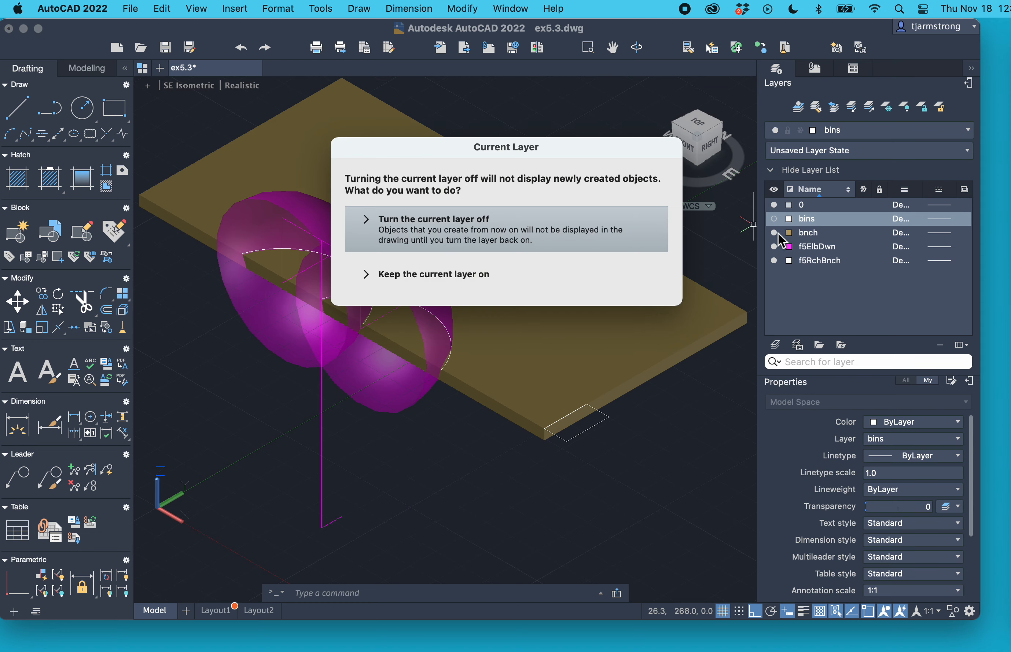
left_click(529, 273)
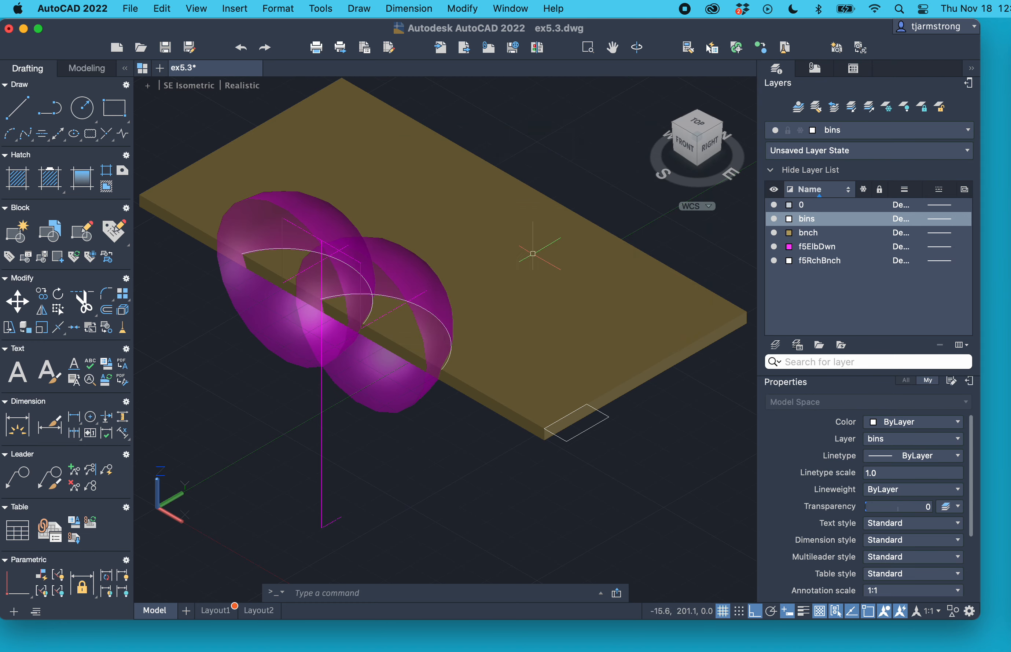
left_click(859, 132)
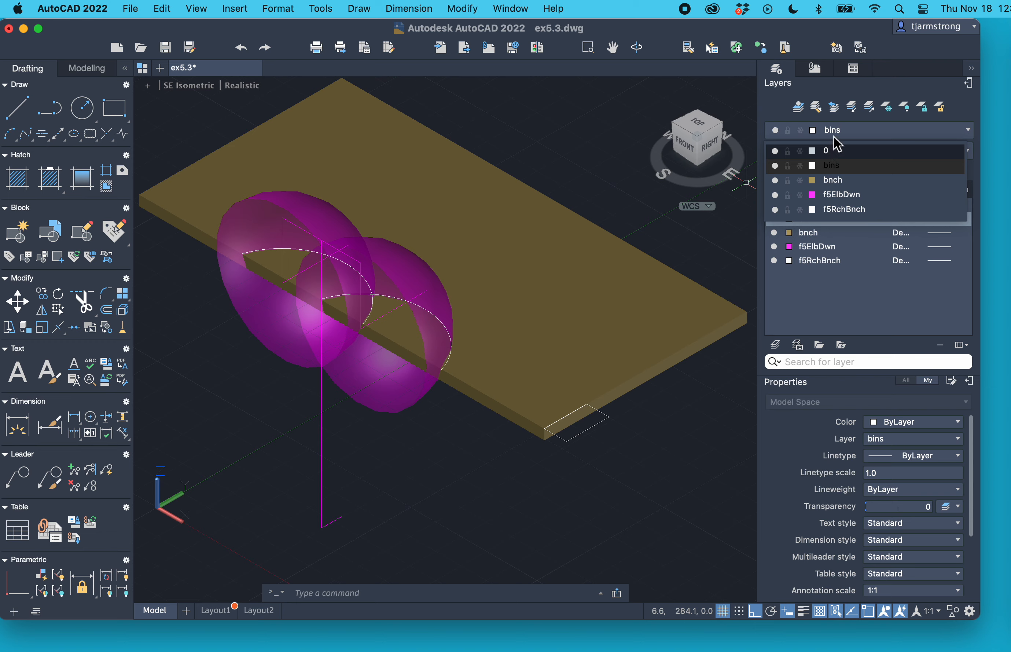
left_click(823, 170)
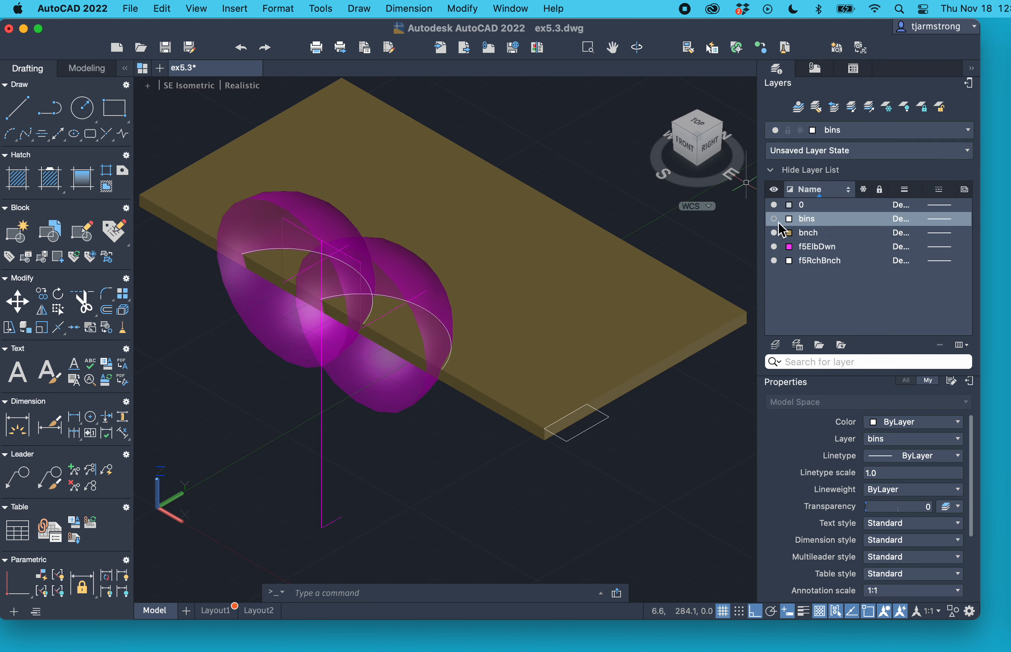
left_click(773, 233)
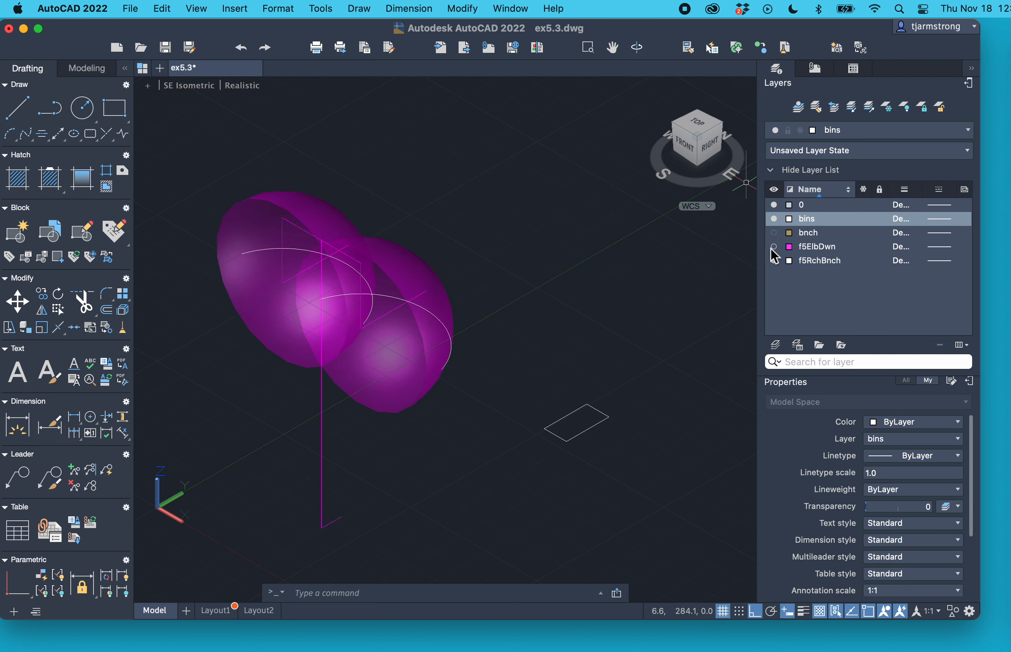
left_click(773, 246)
left_click(774, 261)
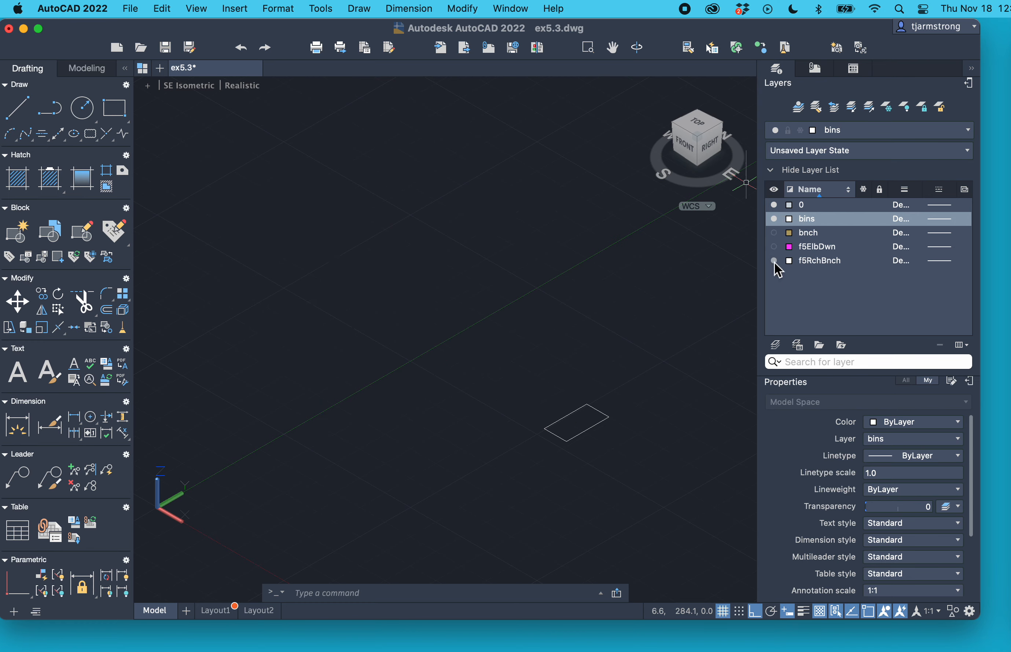
middle_click_drag(597, 343, 469, 246)
scroll(520, 287, "up", 8)
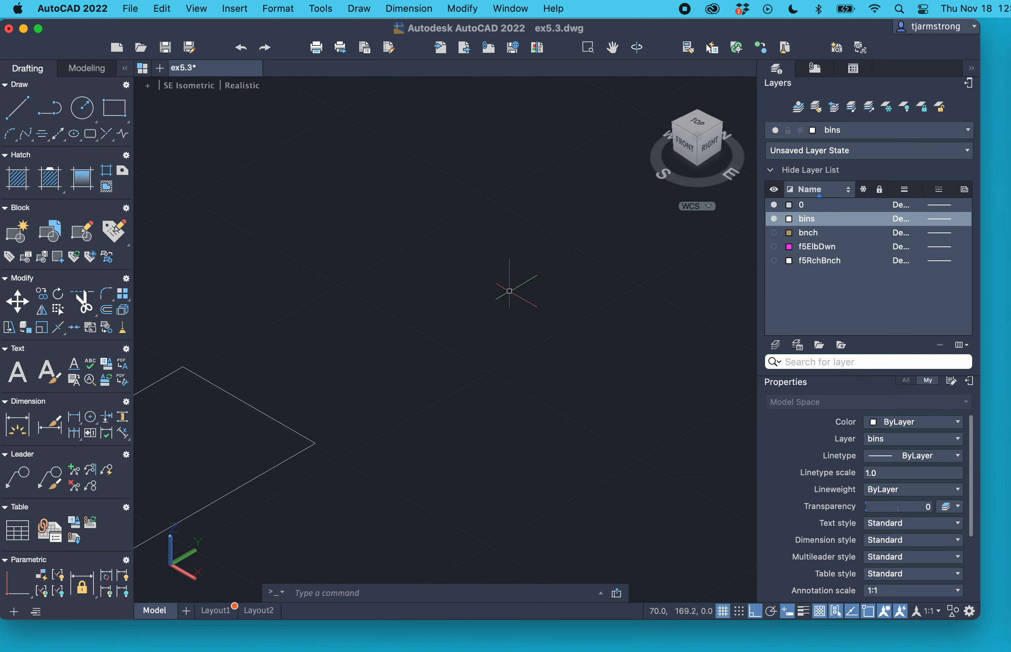
middle_click_drag(434, 285, 635, 182)
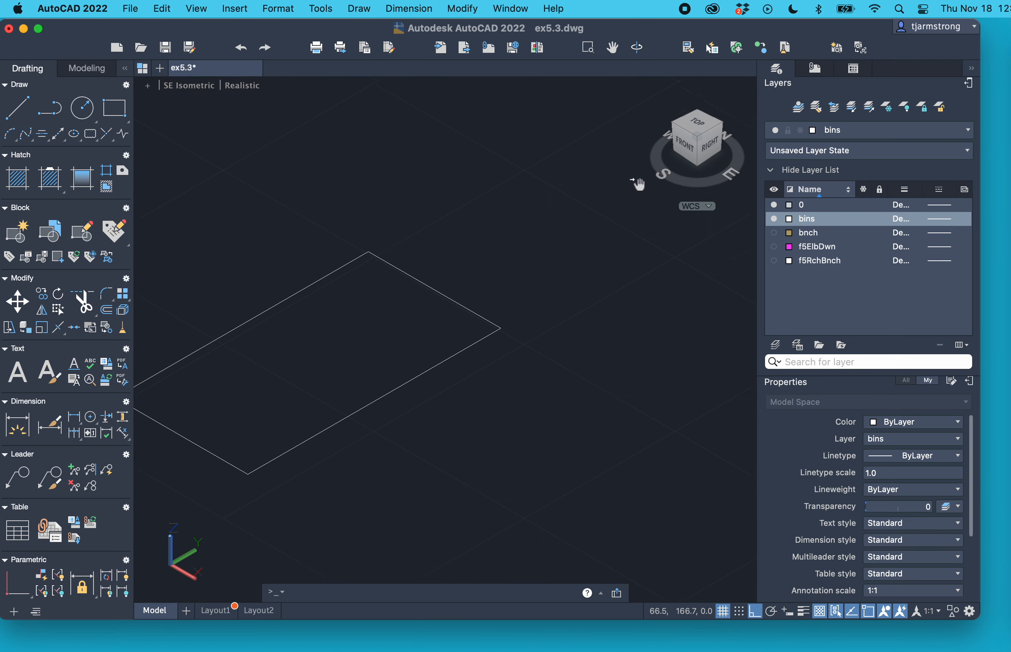
middle_click_drag(518, 280, 594, 248)
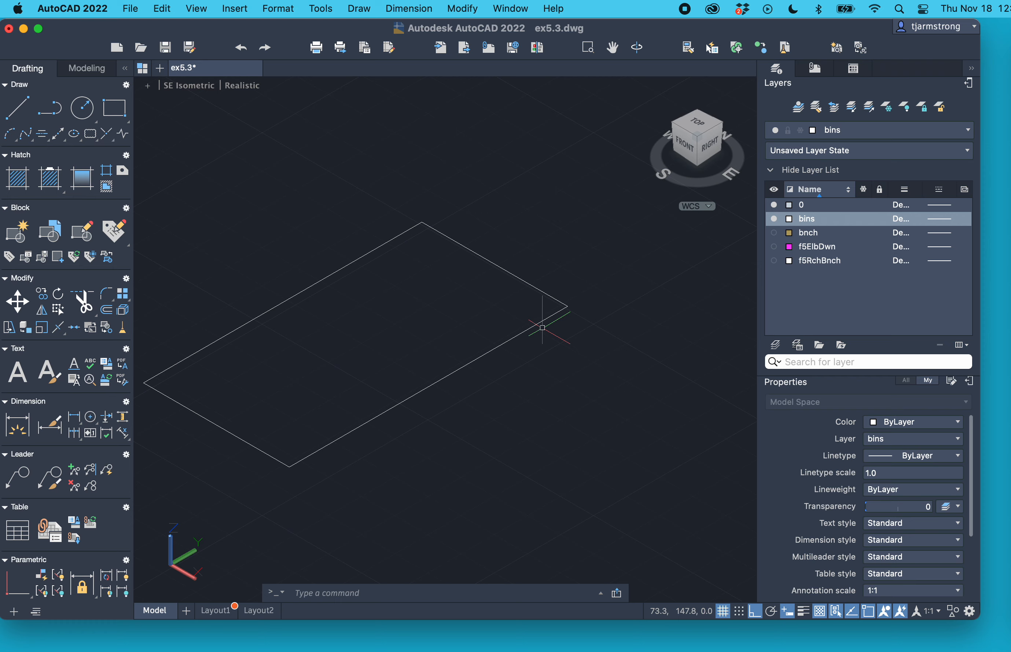
type("o")
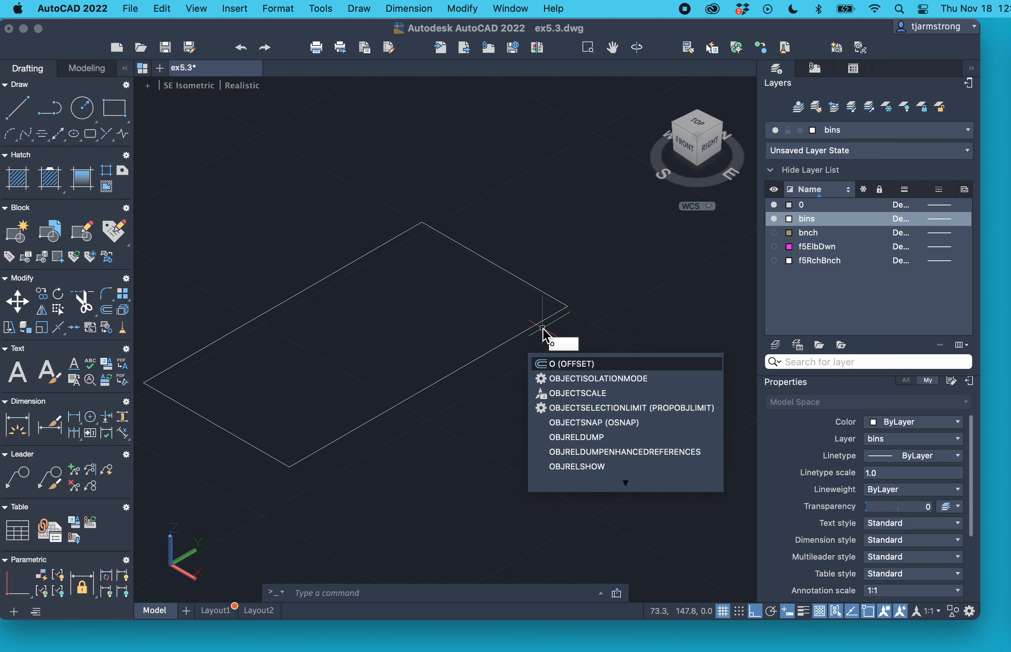
type("ffset")
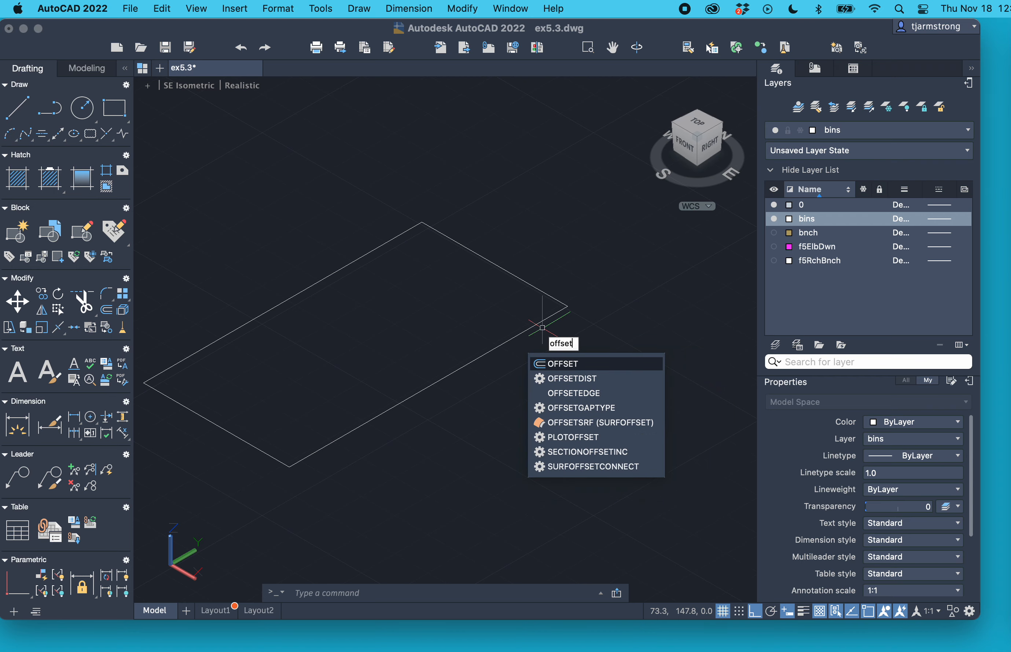
key("Return")
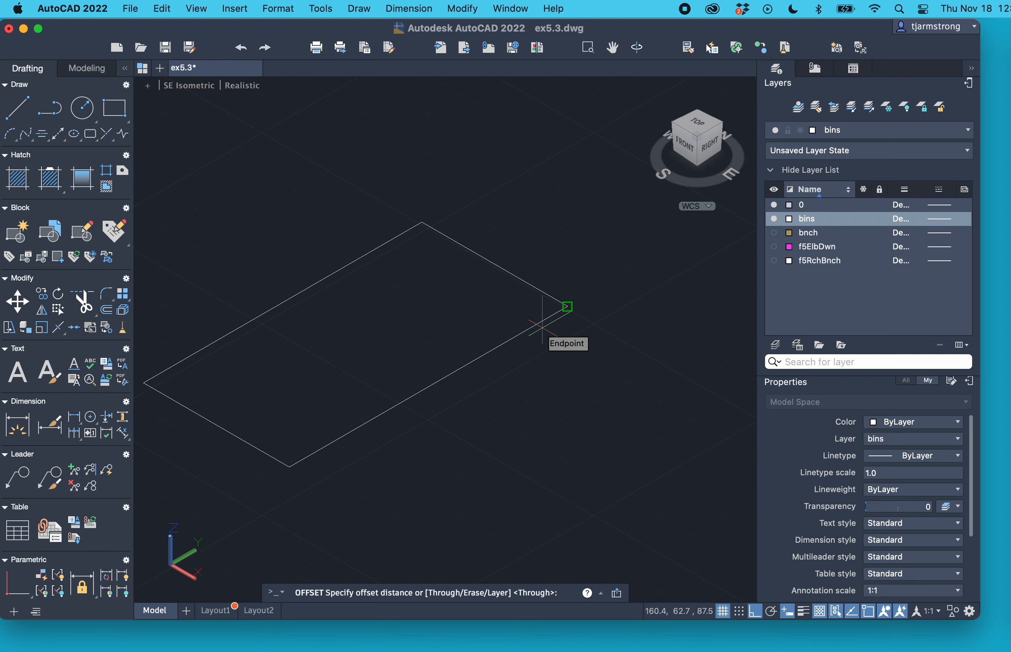
key("Escape")
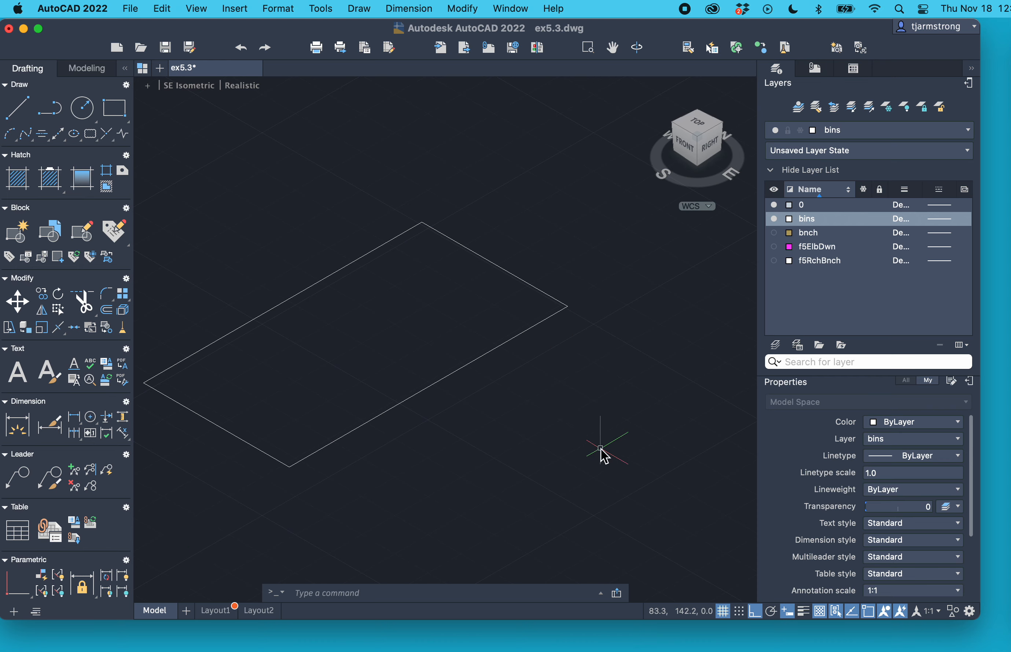
type("offset")
key("Return")
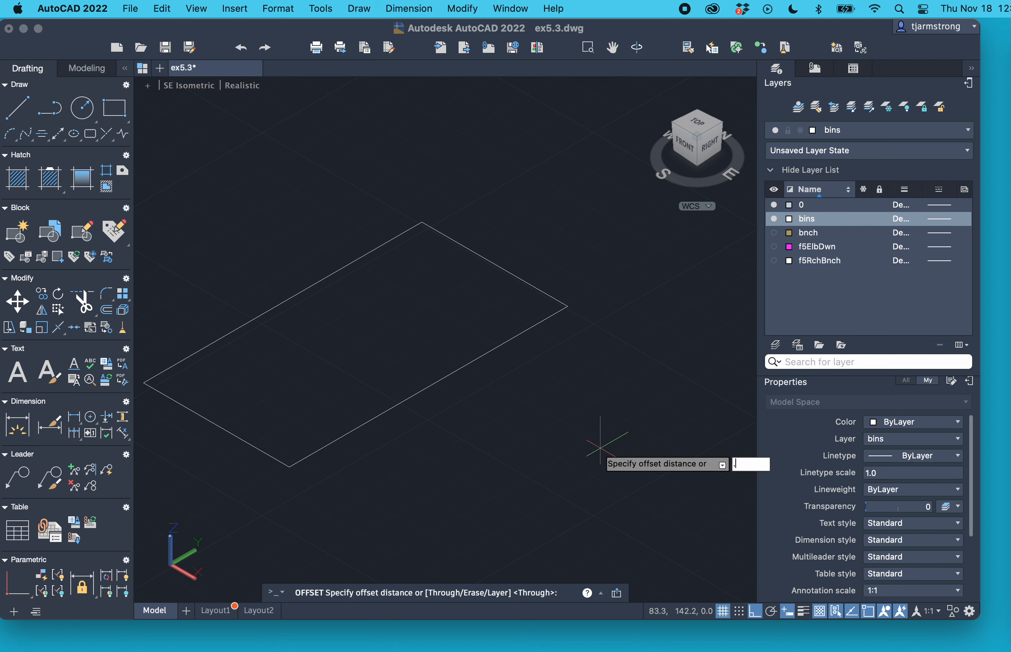
type("24")
key("Return")
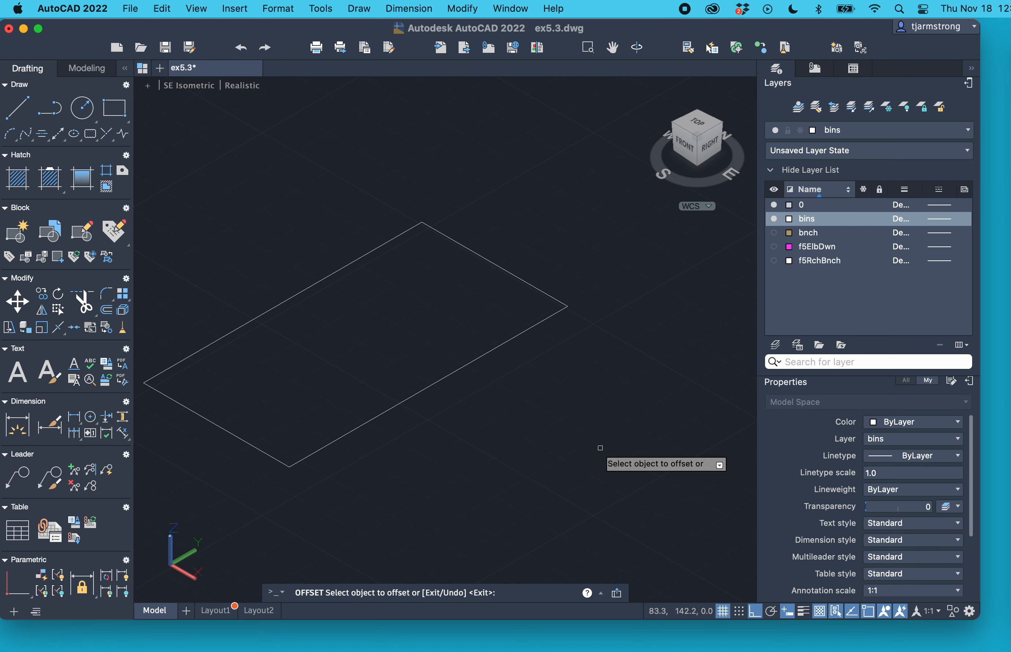
left_click(472, 363)
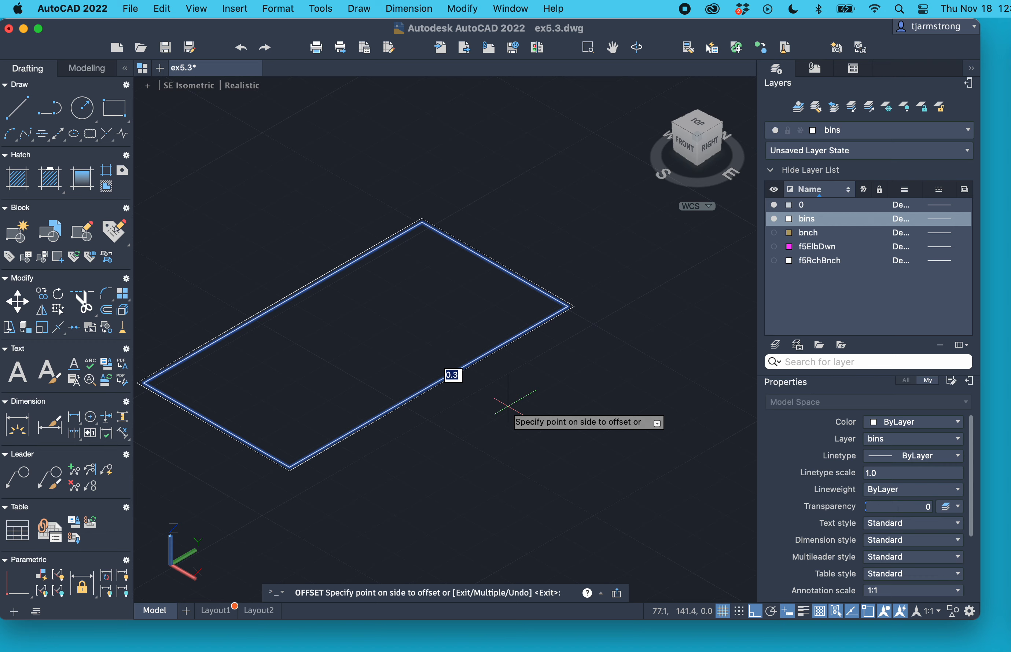
key("Escape")
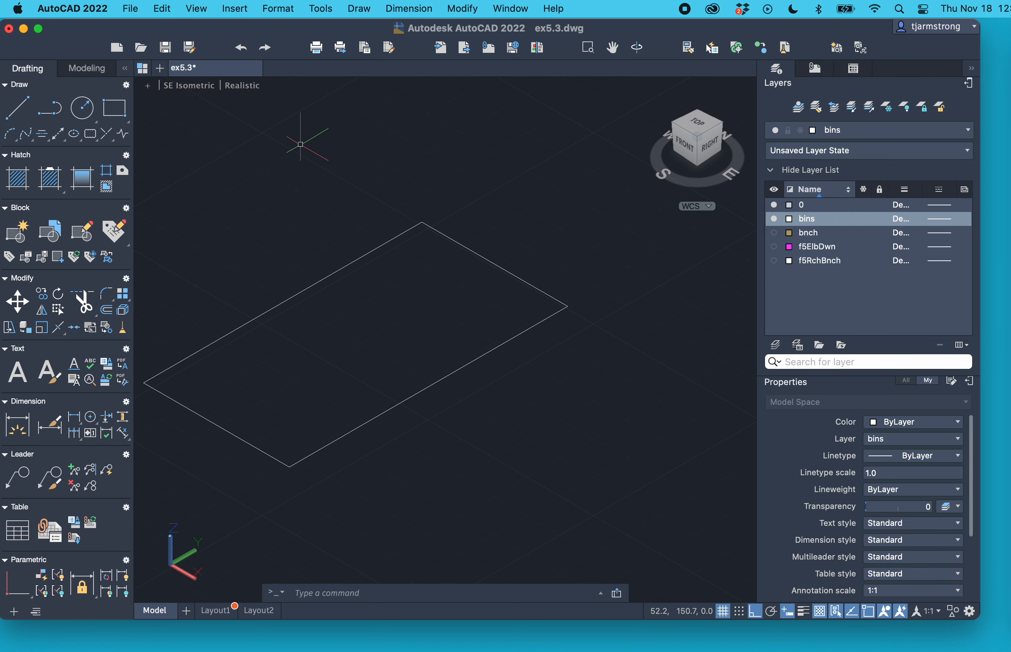
Set the drawing's length precision to two decimal places (0.00) in the drawing units
type("un")
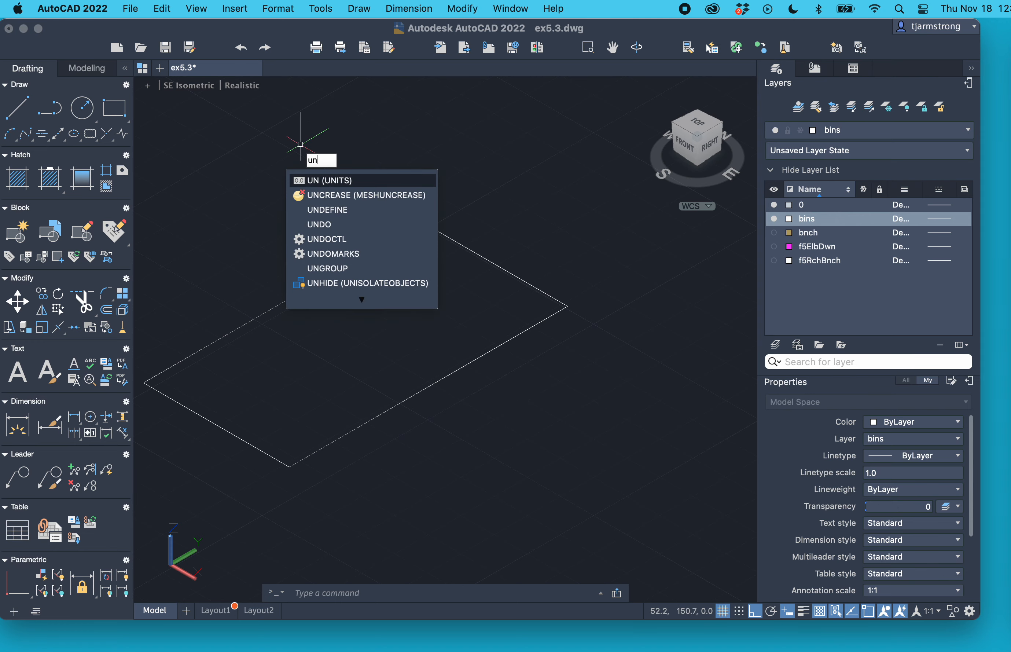
type("its")
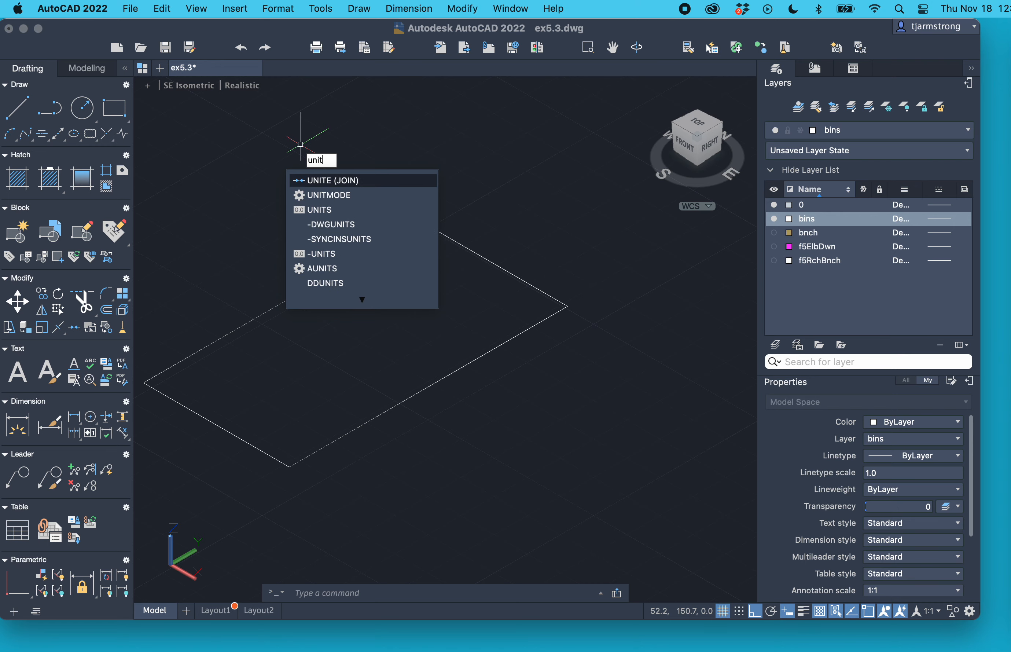
key("Return")
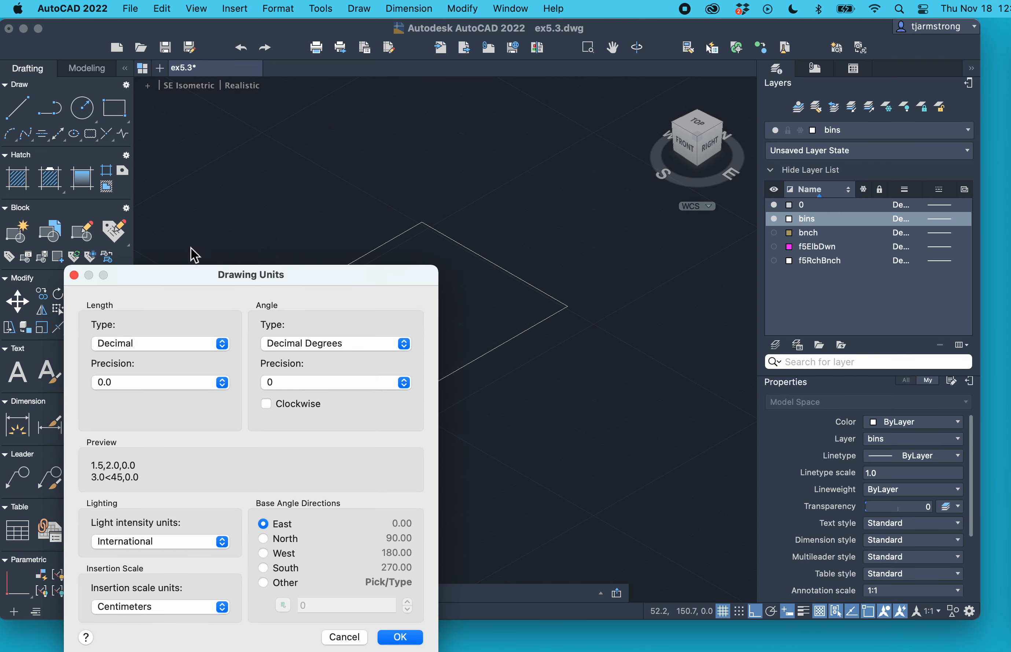
left_click(222, 382)
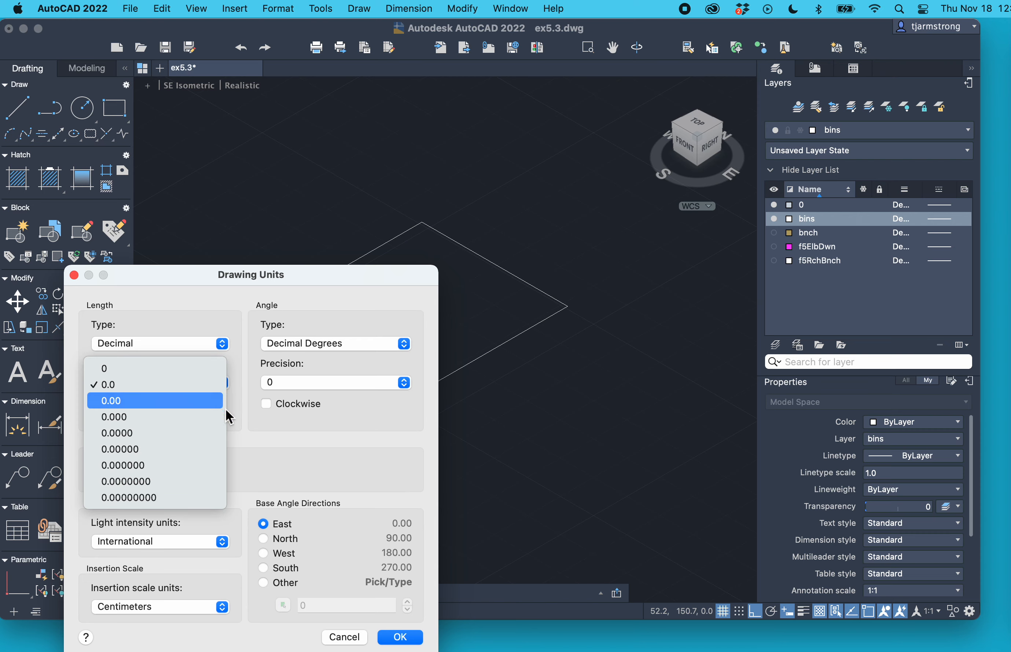
left_click(122, 400)
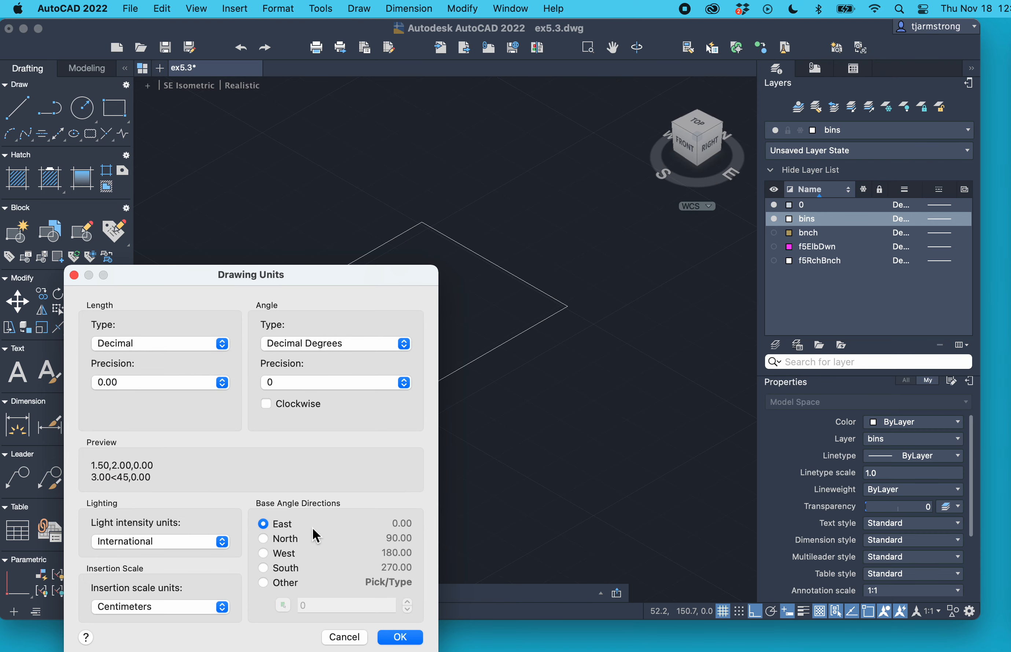
left_click(399, 636)
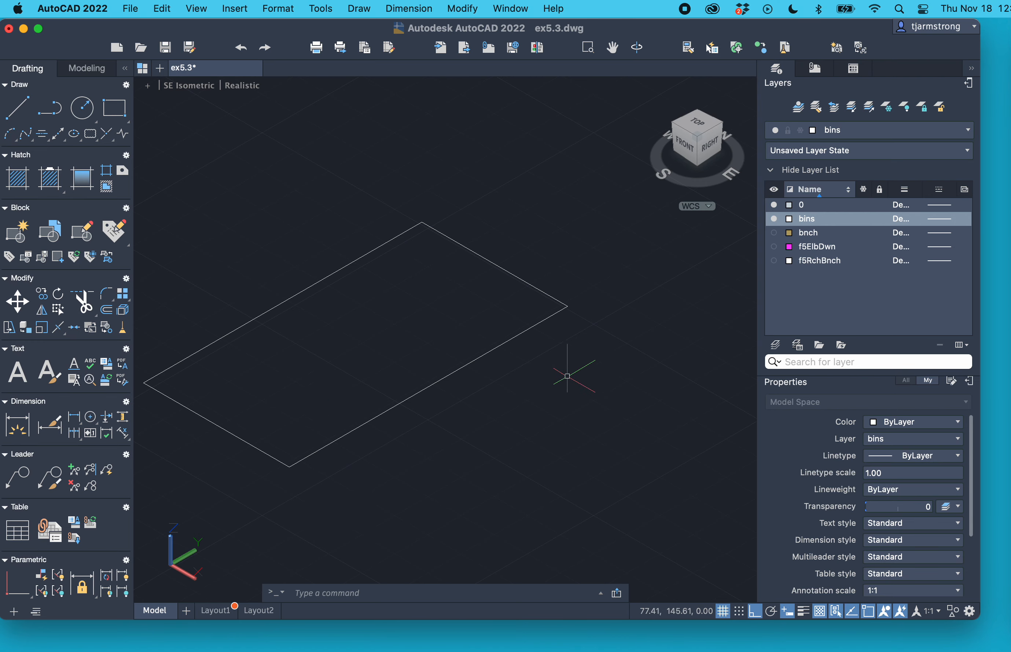
Offset the bin rectangle outward by 0.25
type("offset")
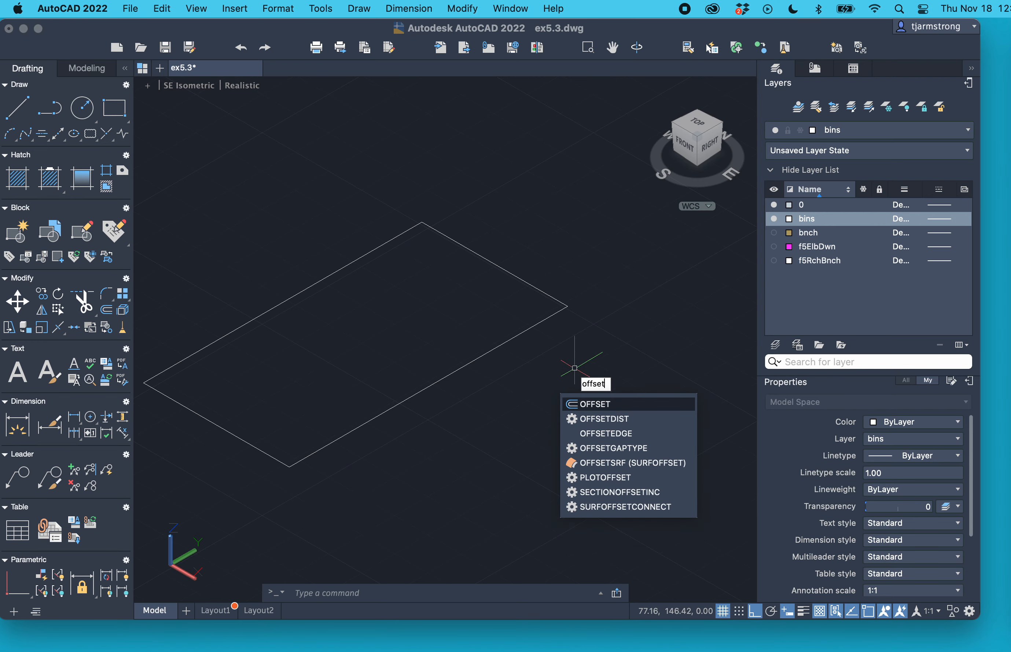
key("Return")
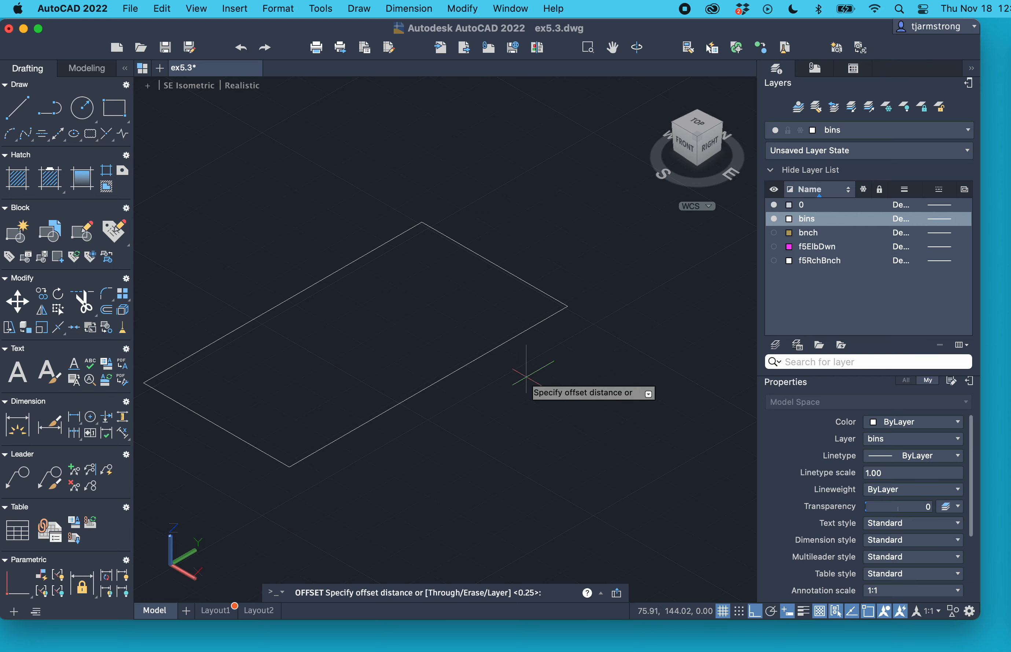
type(".25")
key("Return")
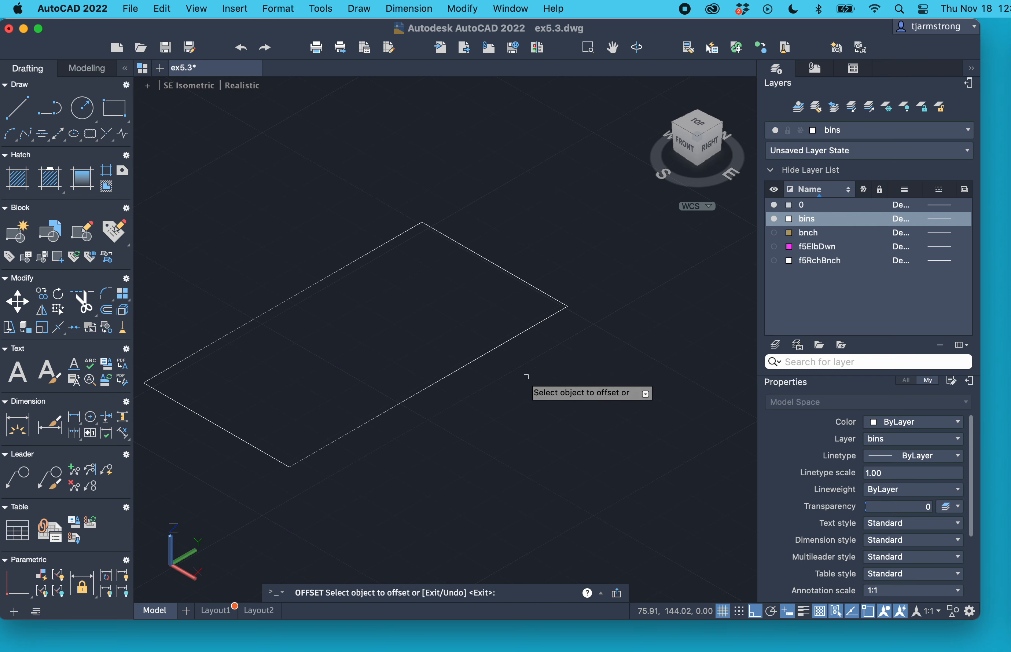
left_click(477, 360)
left_click(540, 399)
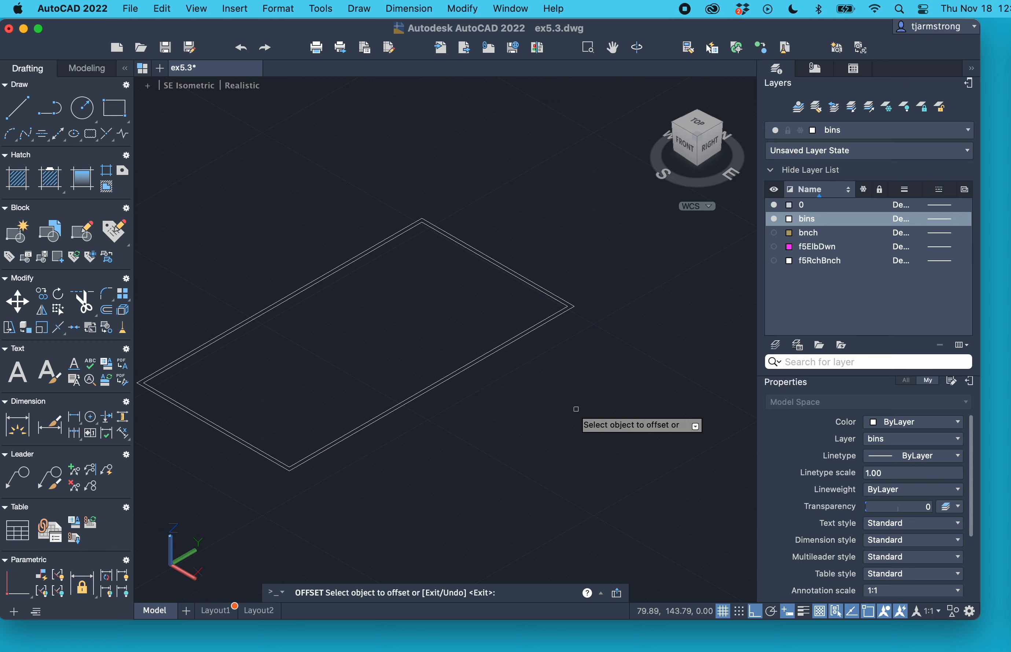
key("Escape")
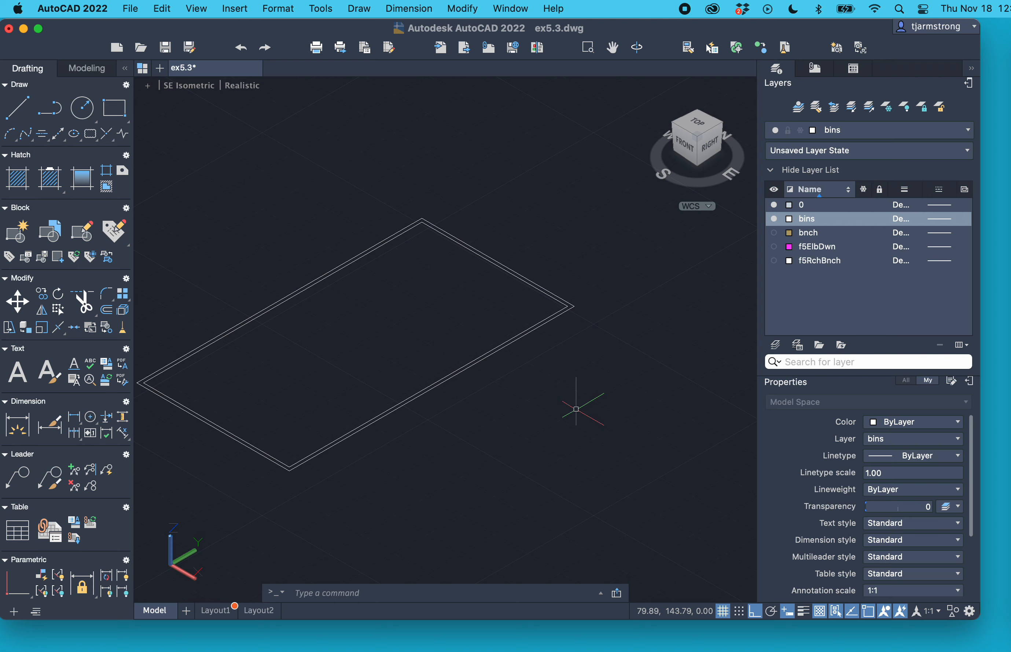
Move the outer offset rectangle 7 units straight up along Z from its corner
type("m")
key("Return")
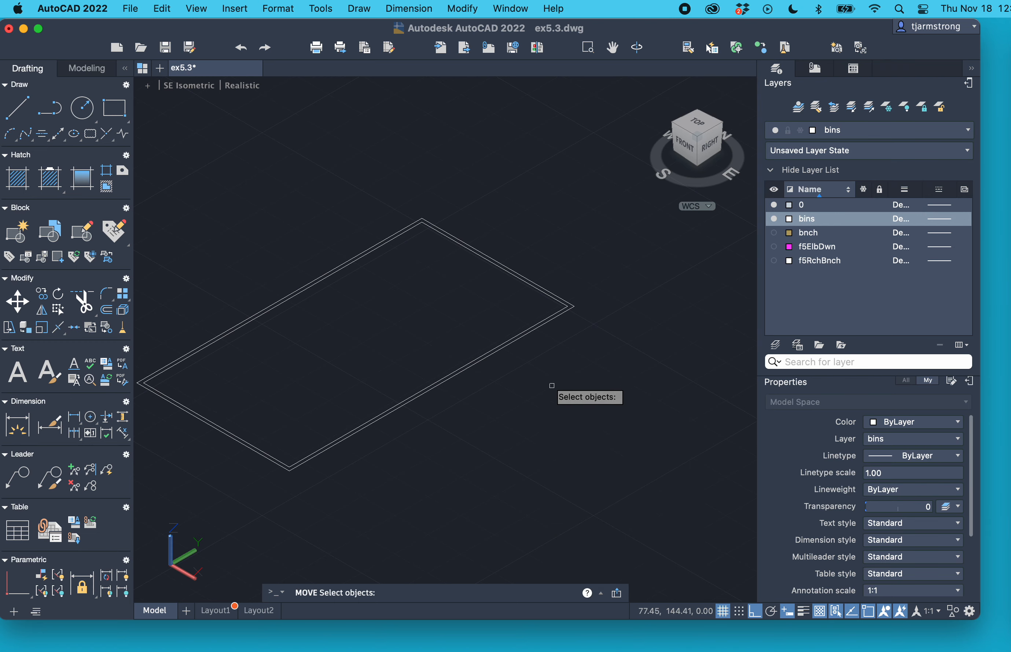
left_click(533, 330)
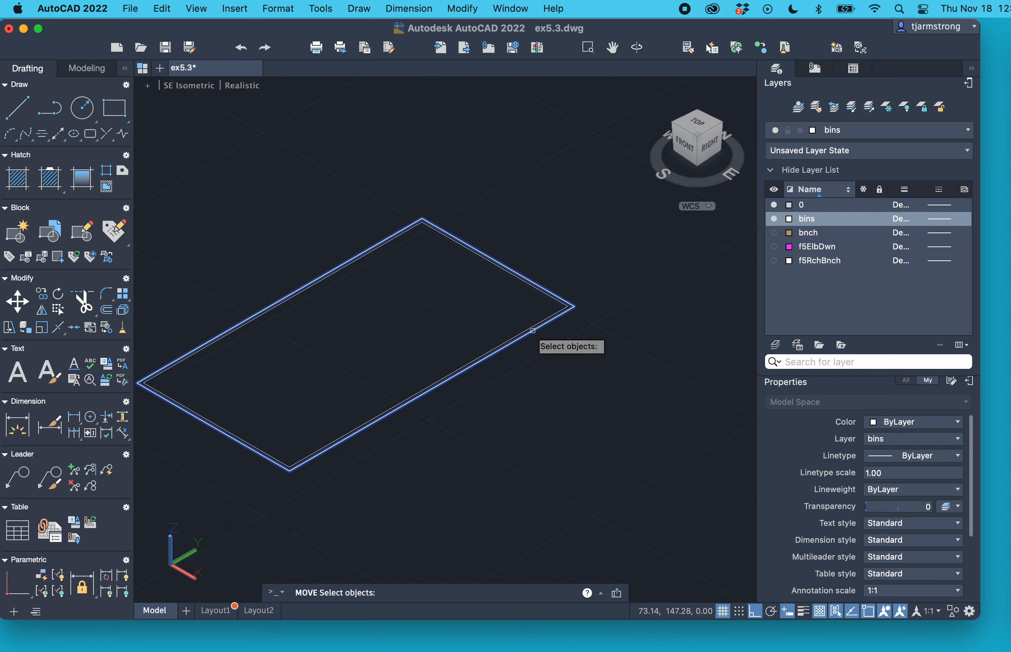
key("Return")
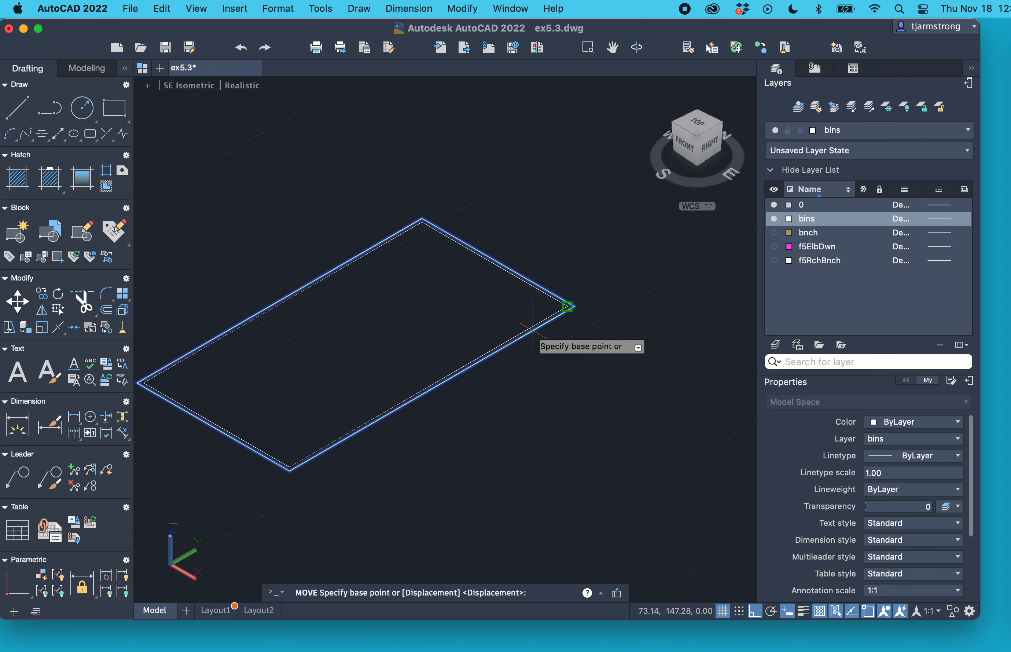
left_click(574, 306)
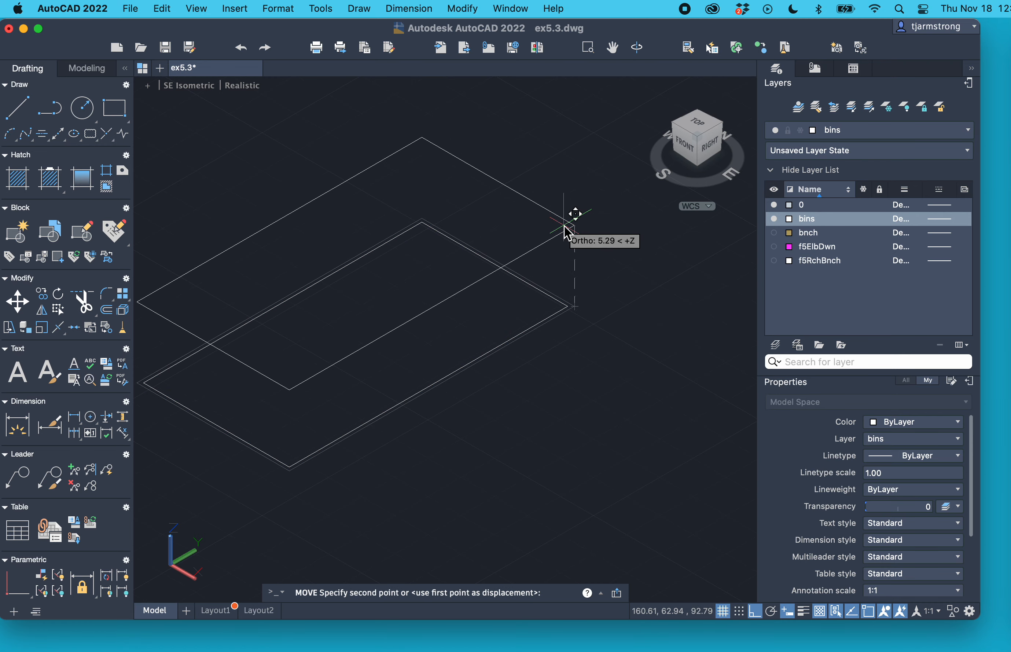
type("7")
key("Return")
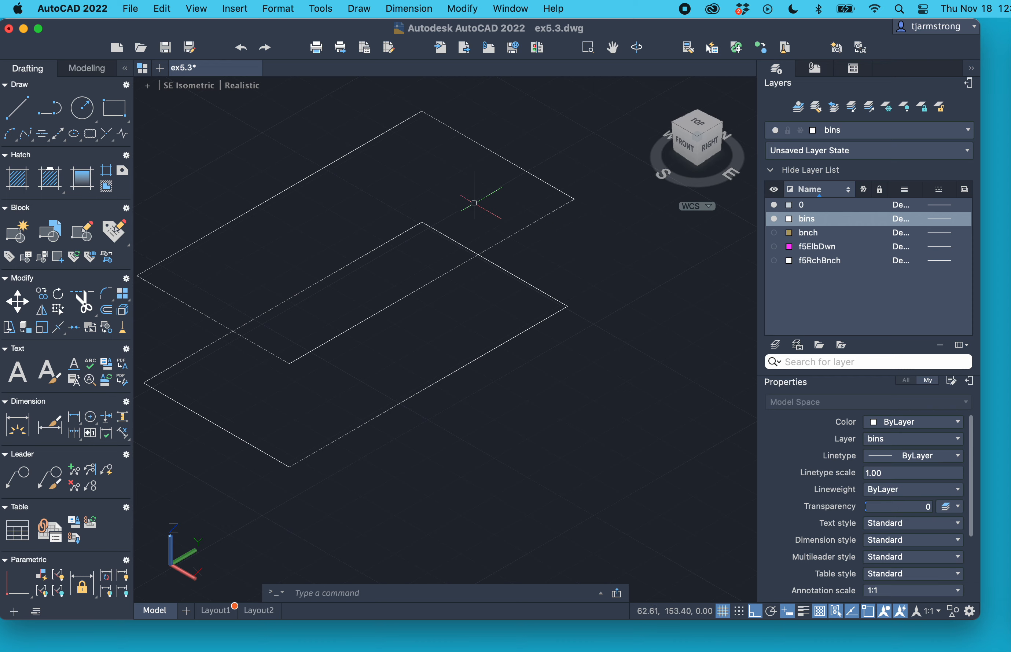
Loft a solid from the lower rectangle to the raised larger rectangle using cross sections only
type("lof")
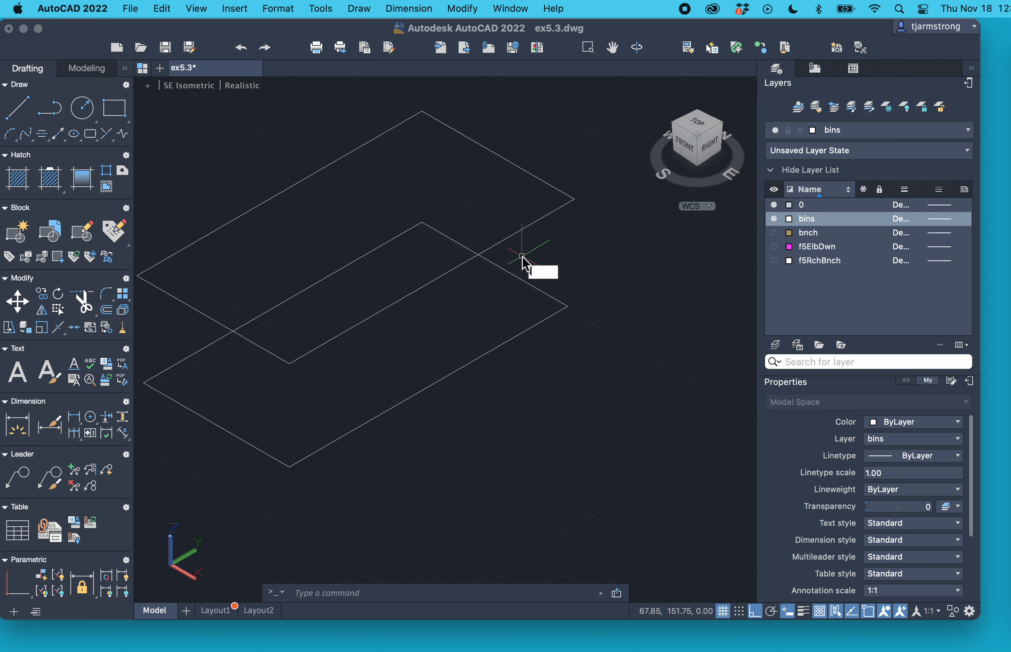
type("t")
key("Return")
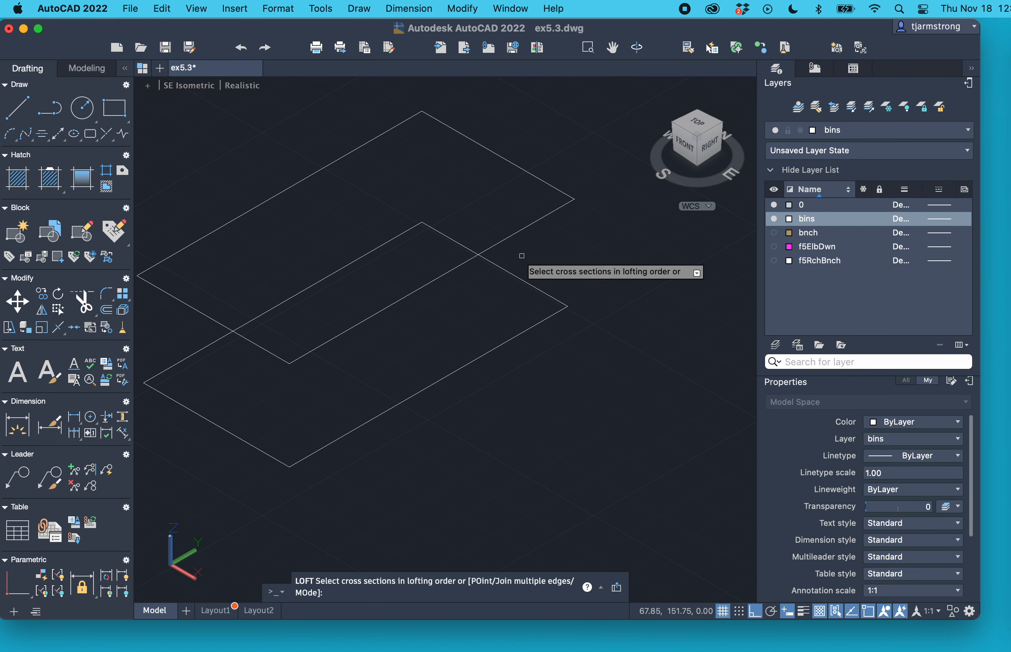
left_click(505, 341)
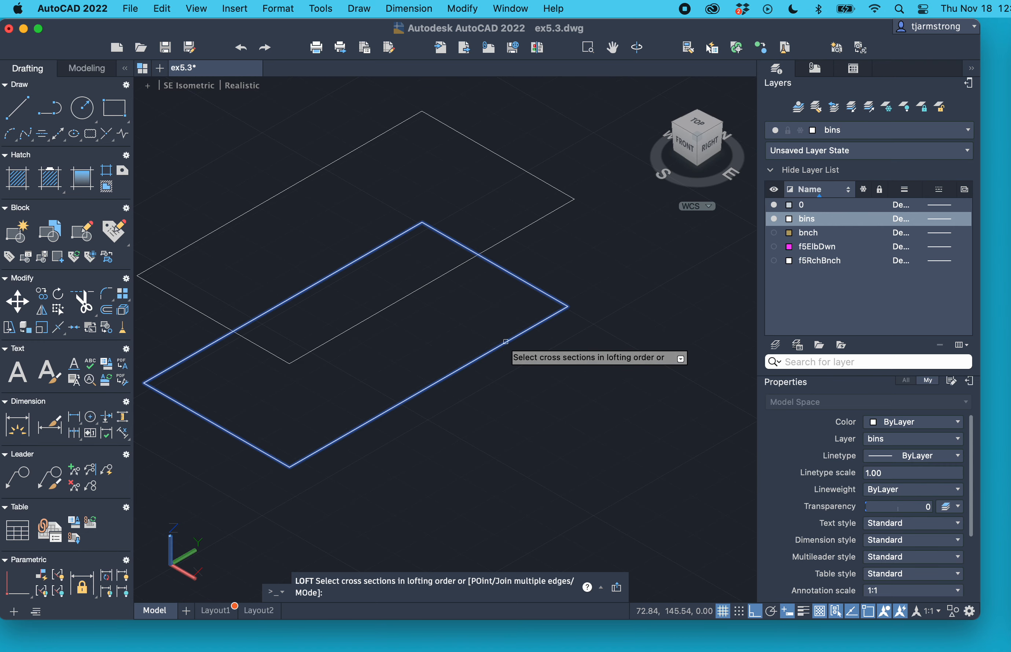
left_click(508, 236)
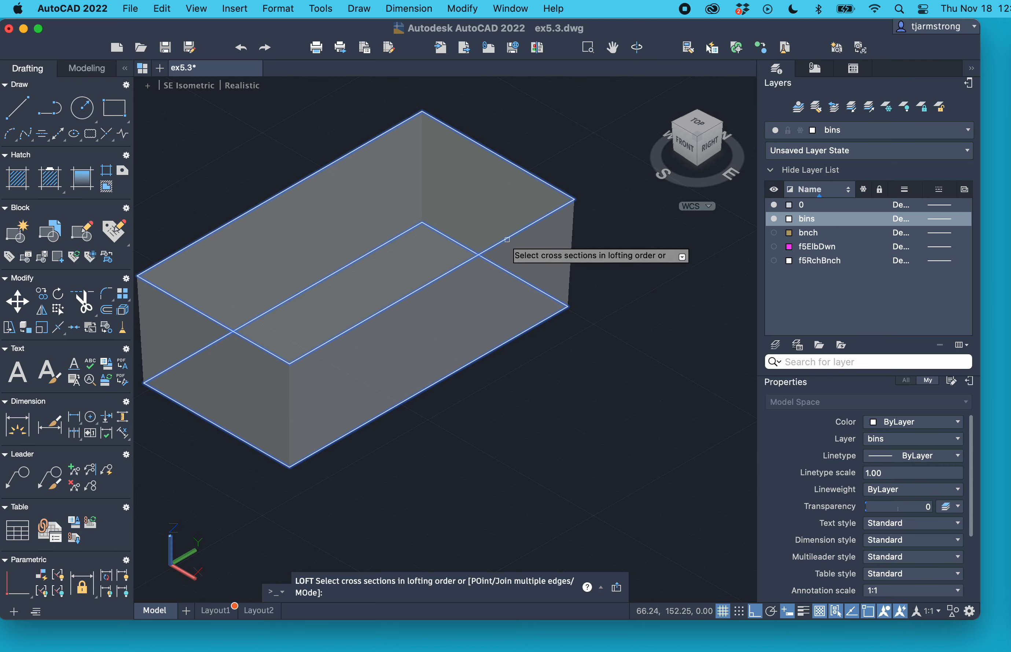
key("Return")
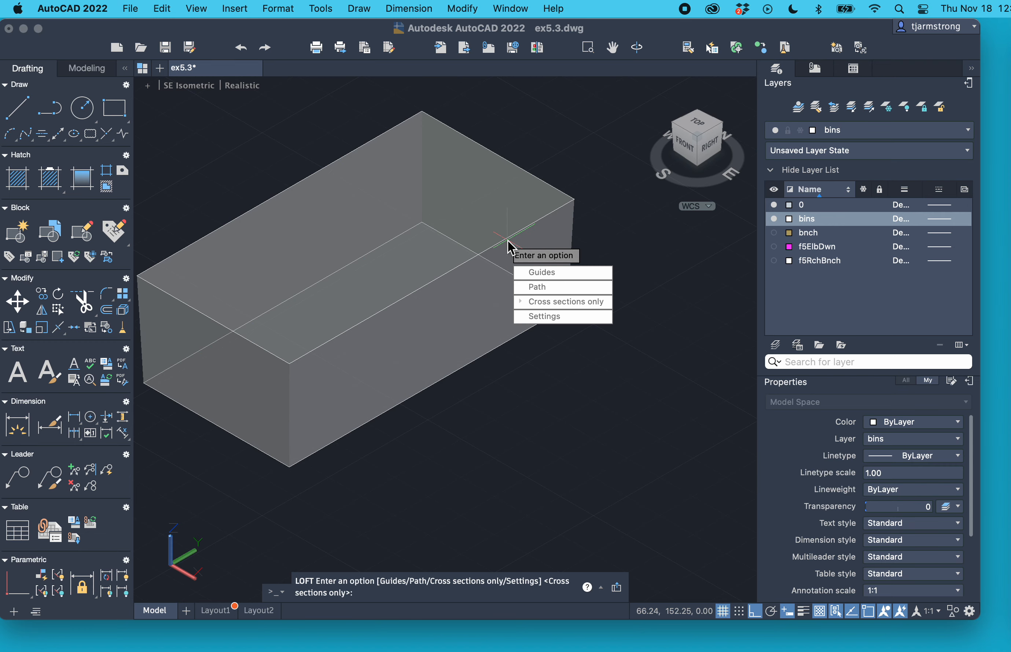
key("Return")
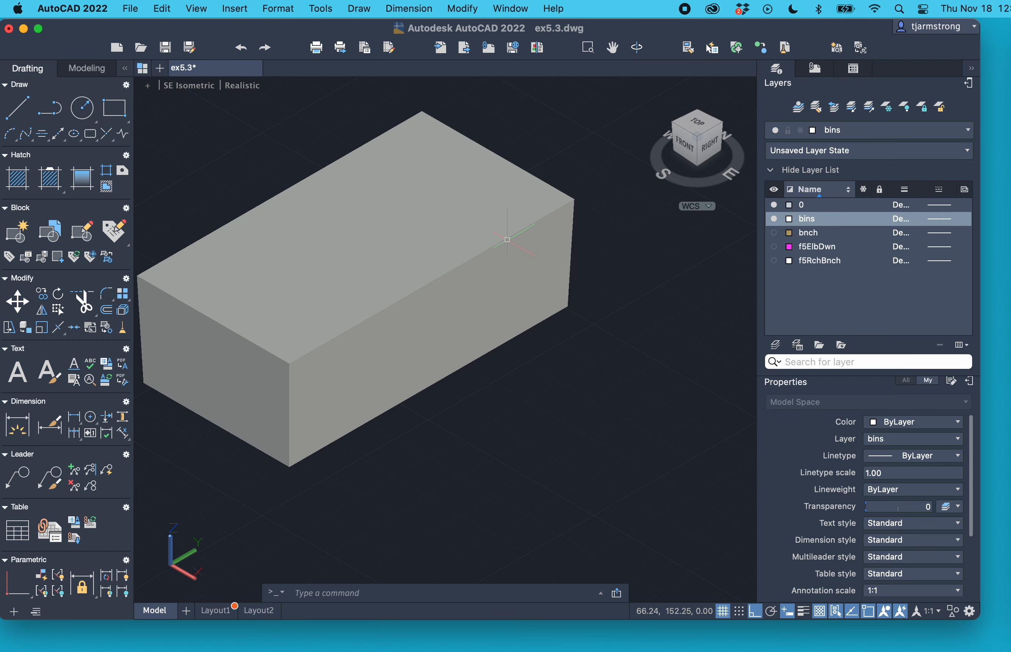
Change the viewport's visual style to Shaded with edges, leaving the lofted solid unselected
left_click(467, 242)
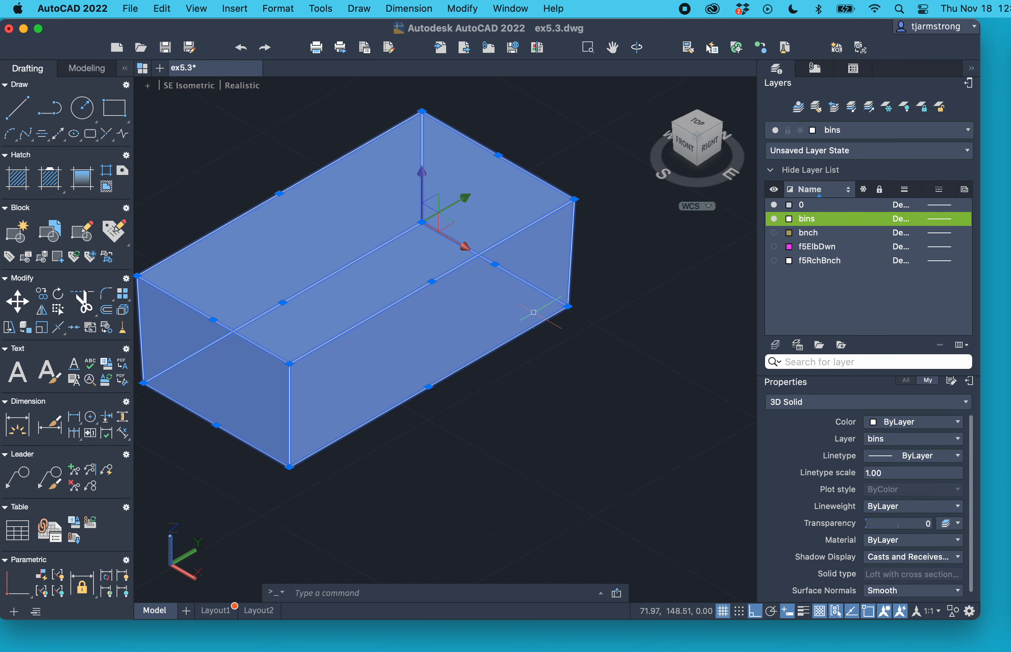
key("Escape")
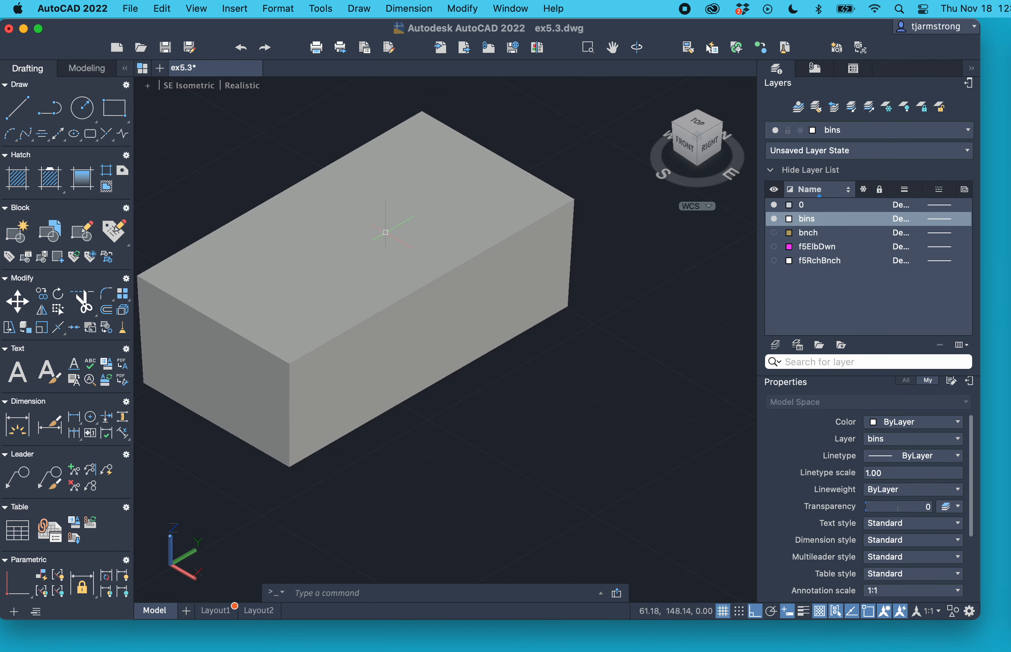
left_click(245, 86)
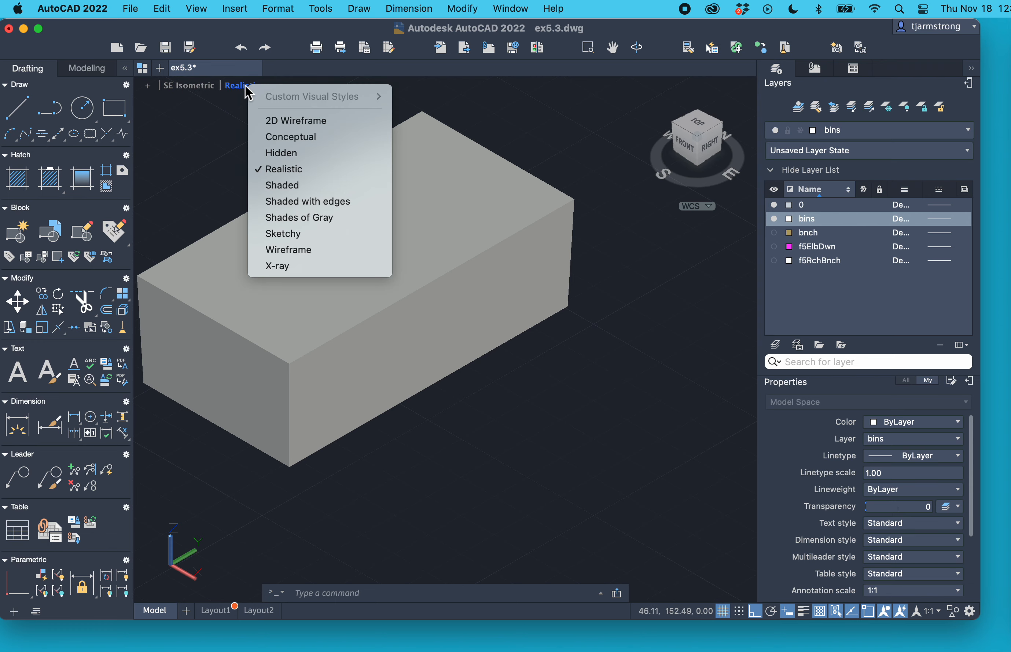
left_click(286, 204)
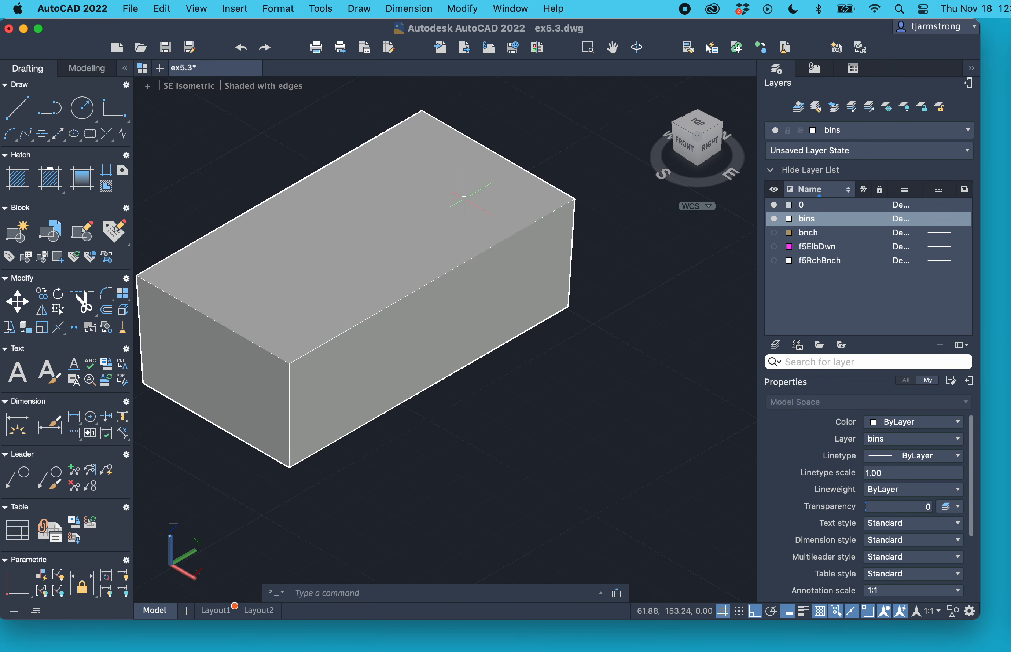
Explode the lofted bin solid into separate faces
left_click(418, 210)
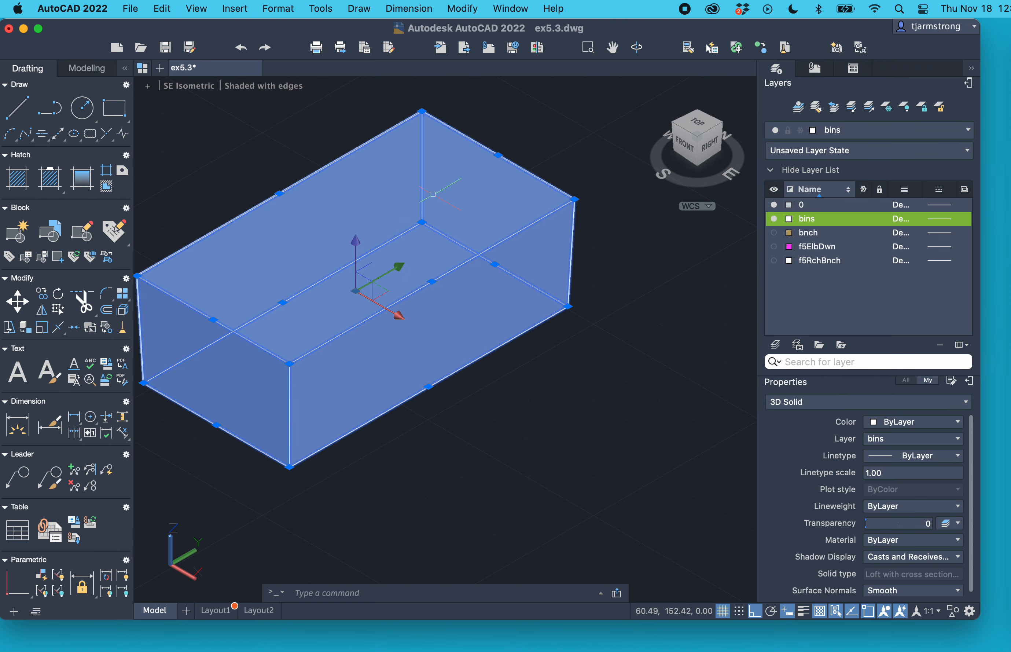
left_click(506, 126)
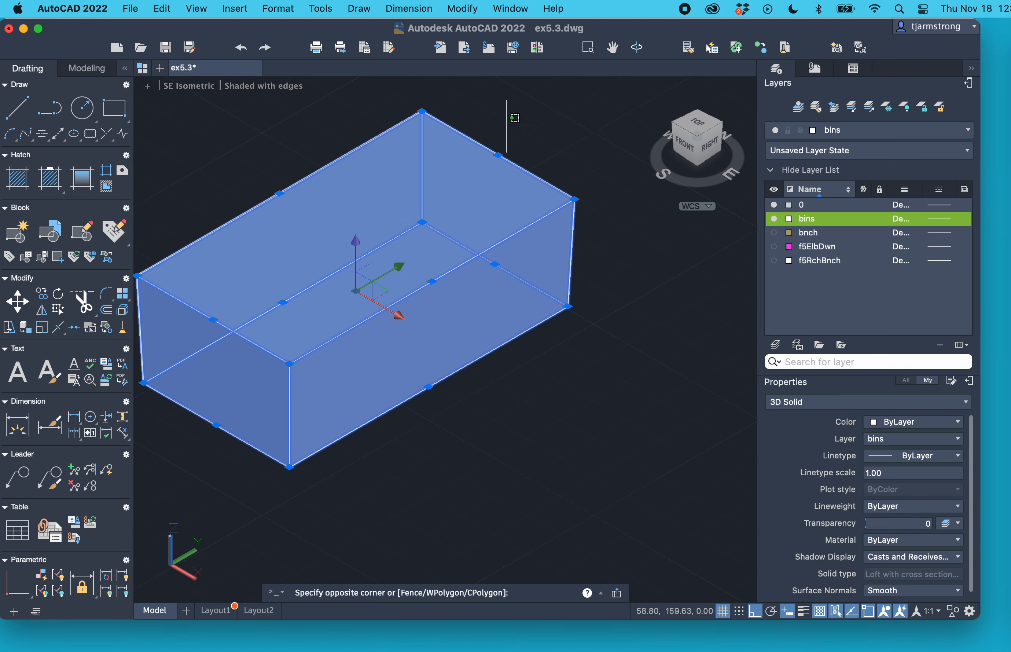
left_click(484, 144)
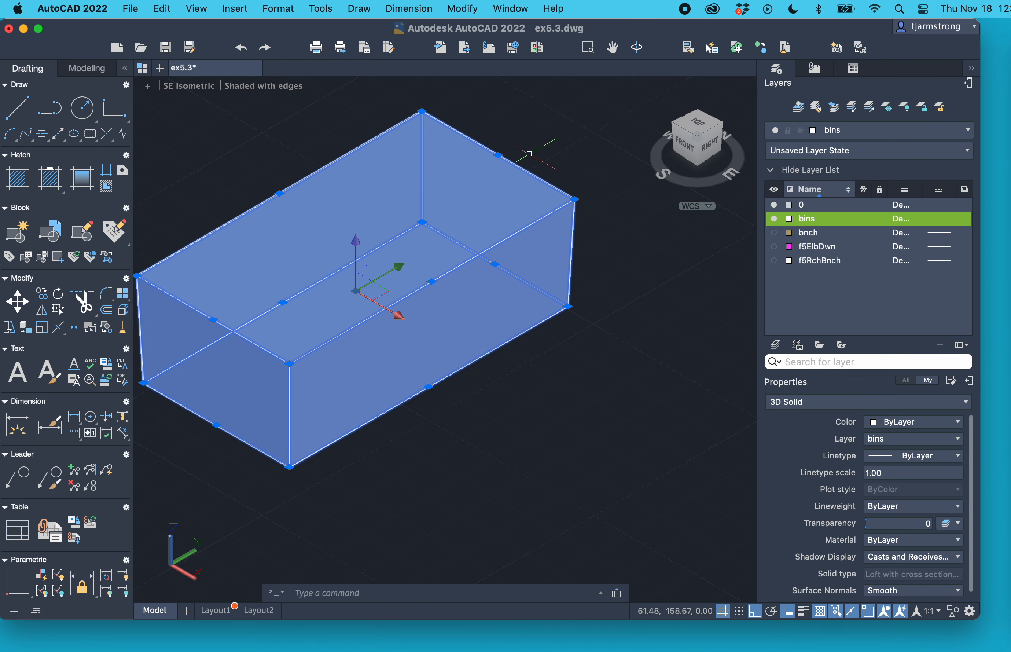
type("explo")
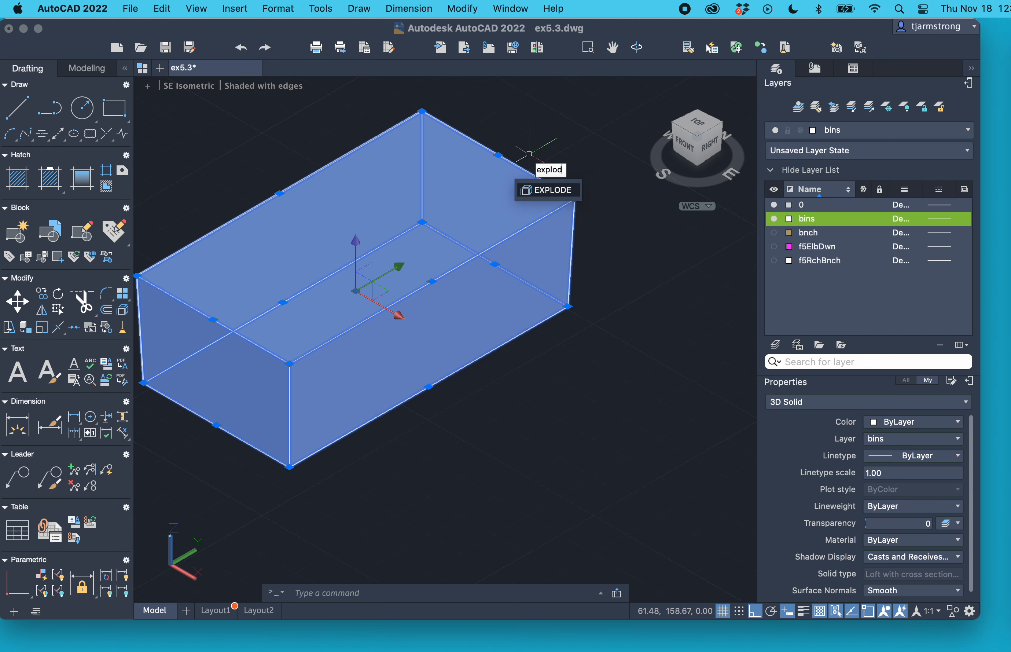
type("d")
key("Return")
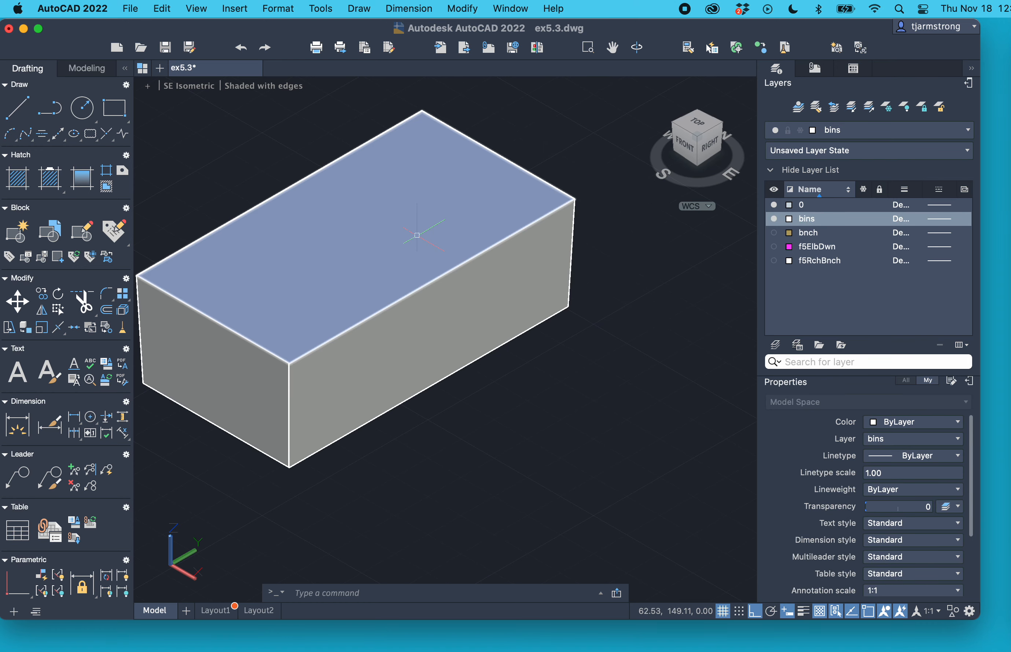
Delete the top face of the exploded bin to open it up
left_click(417, 234)
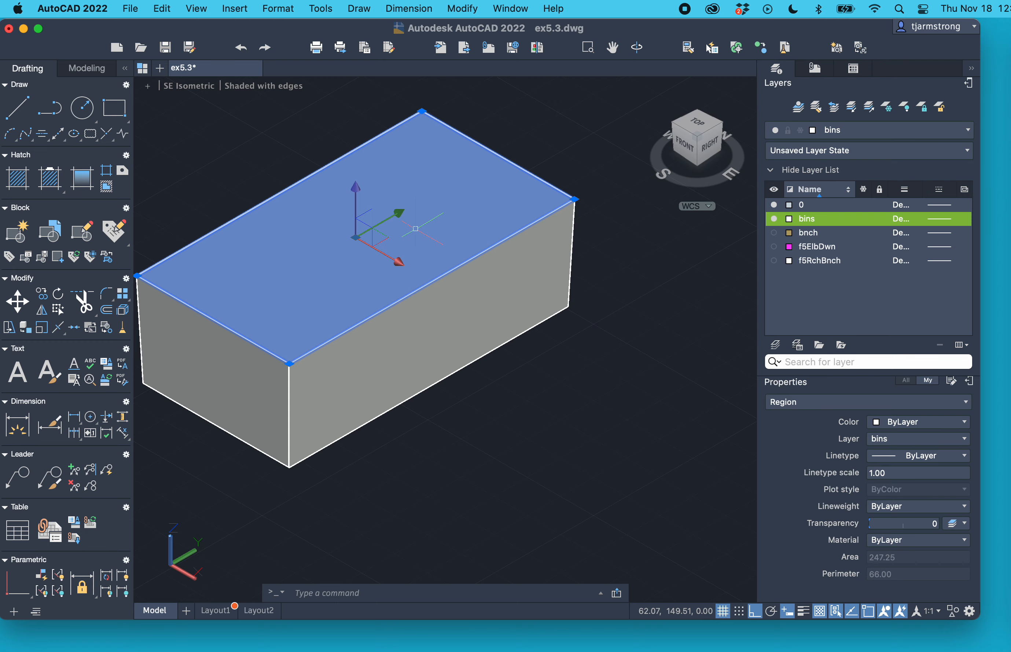
key("Delete")
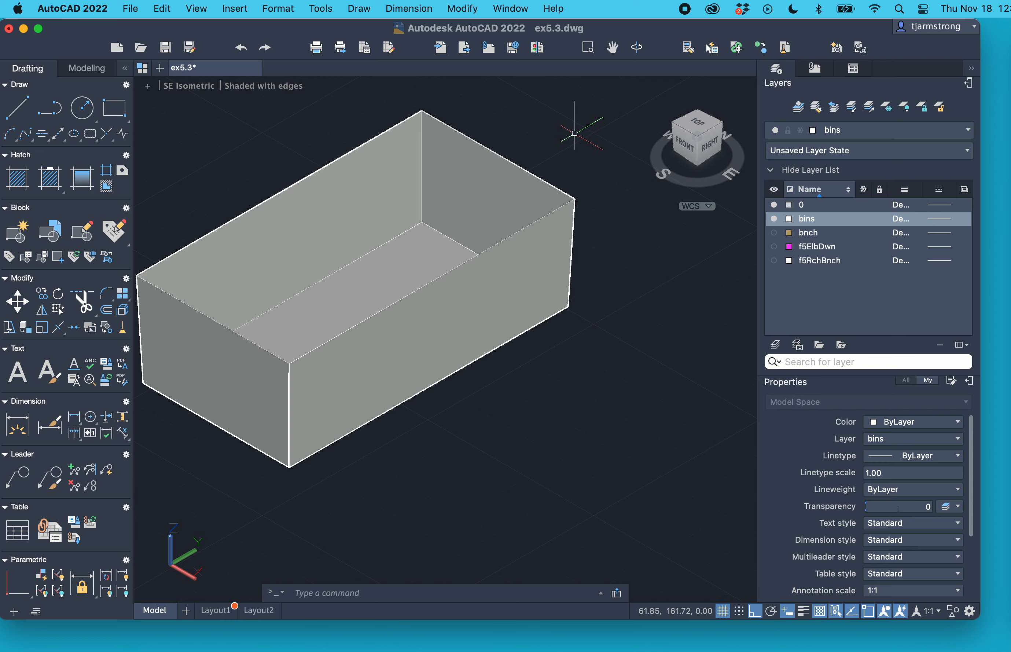
scroll(575, 133, "down", 2)
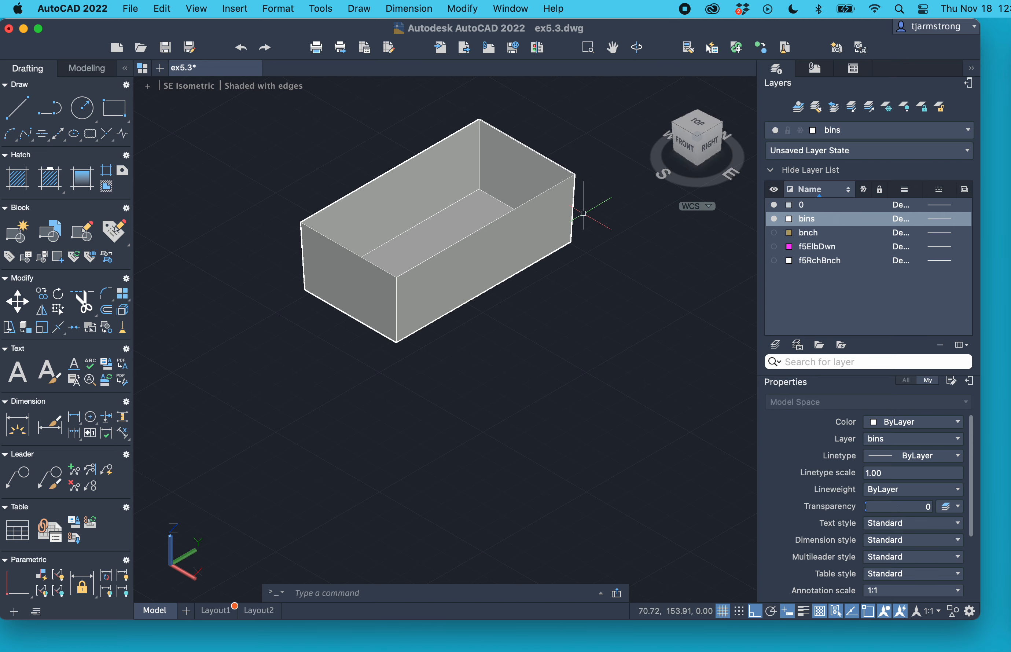
Undo the face deletion, explode, visual style change, loft and rectangle move, back to the two flat concentric rectangles
type("u")
key("Return")
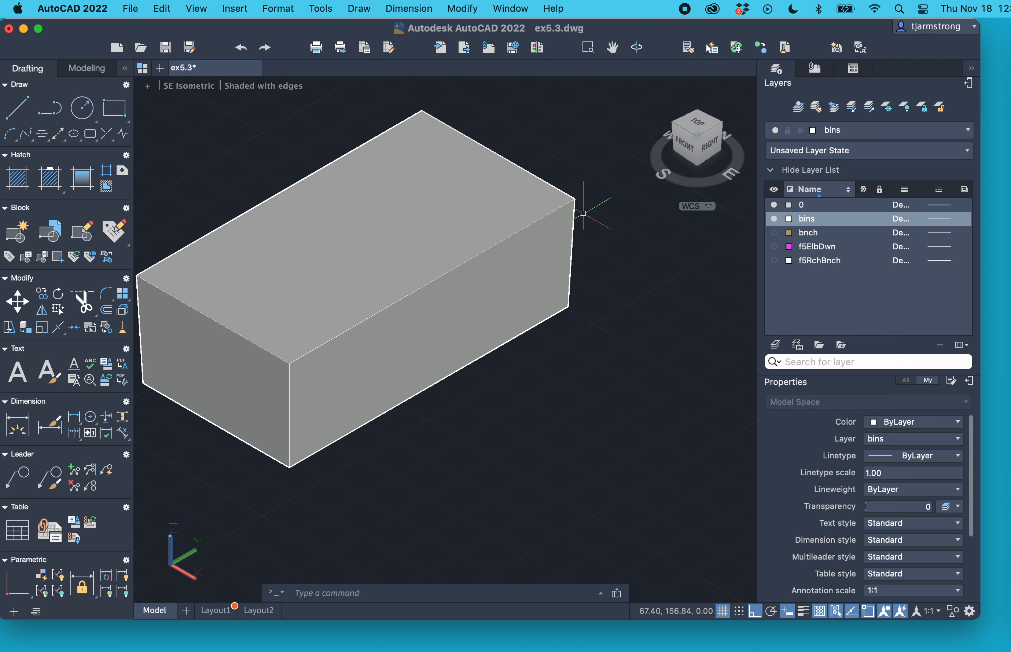
type("u")
key("Return")
type("u")
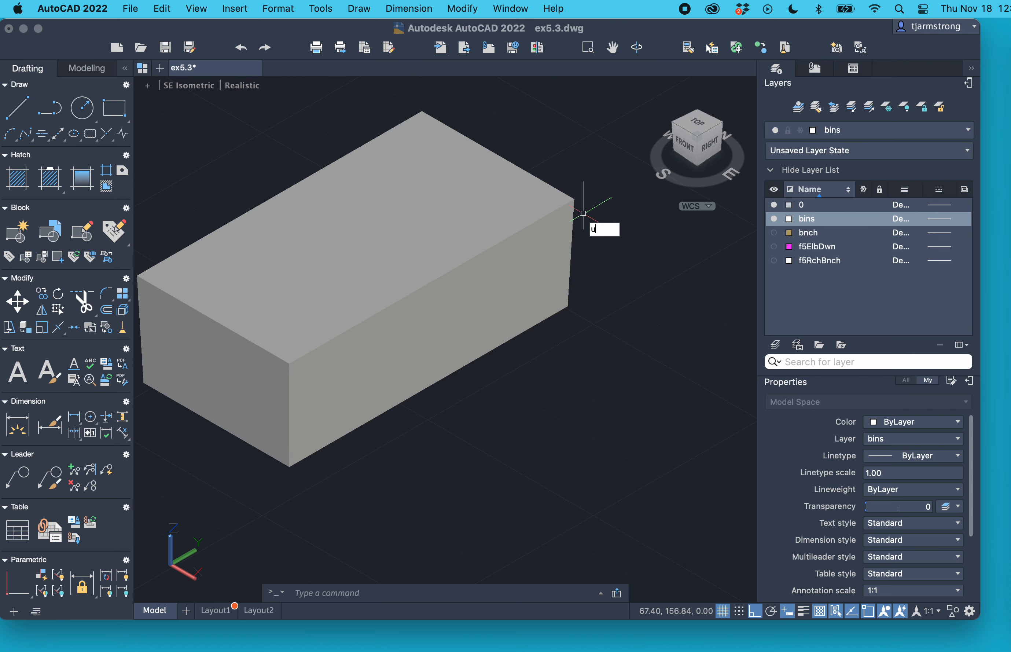
key("Return")
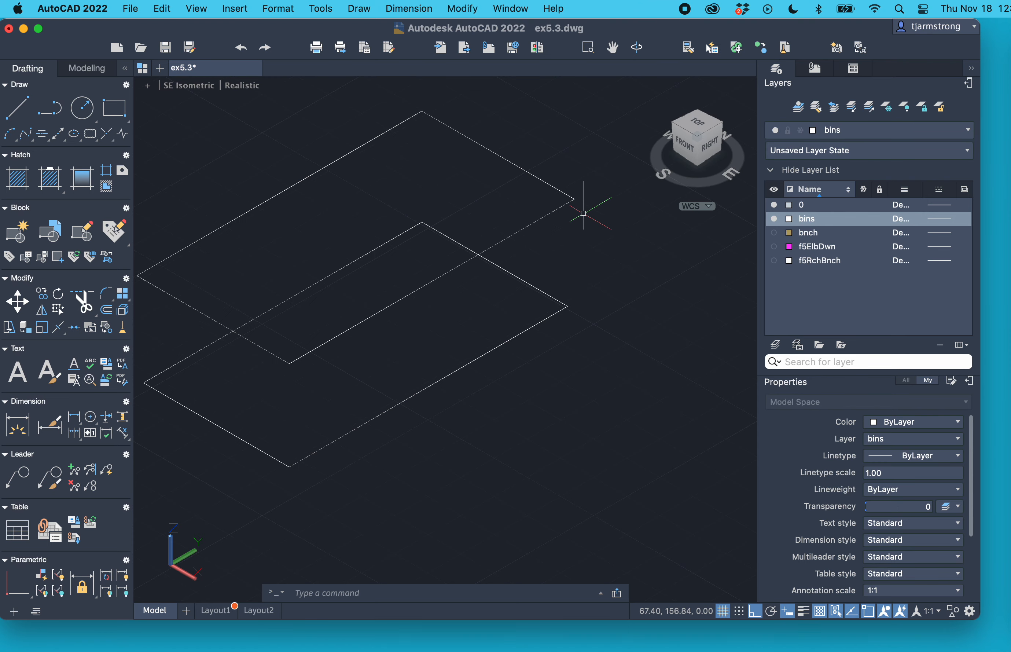
type("u")
key("Return")
Offset the outer rectangle 0.25 units outward to add a third concentric rectangle
type("offset")
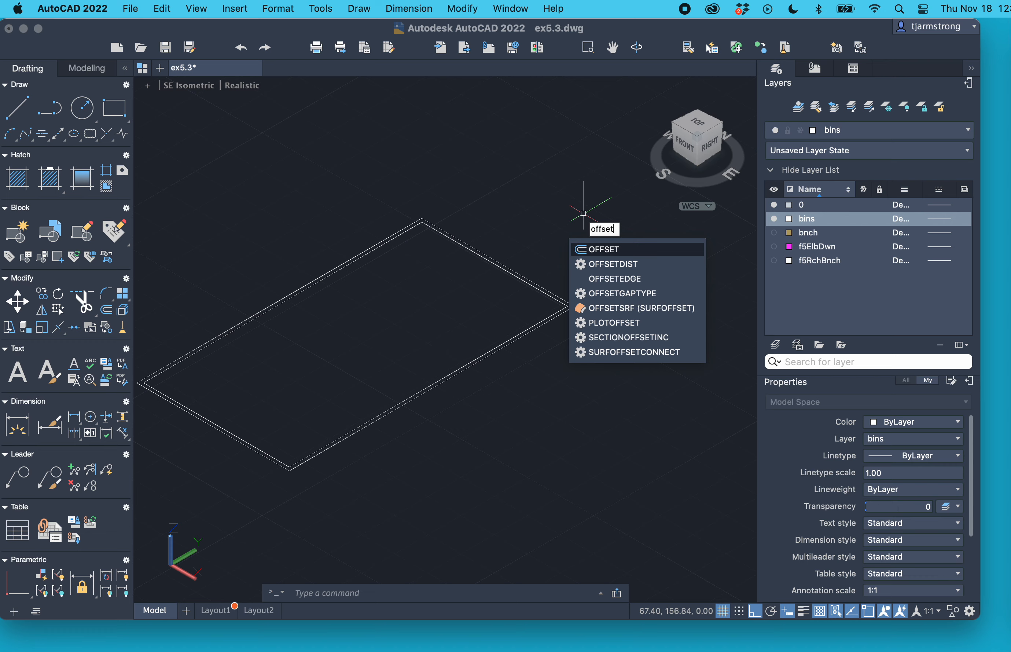
key("Return")
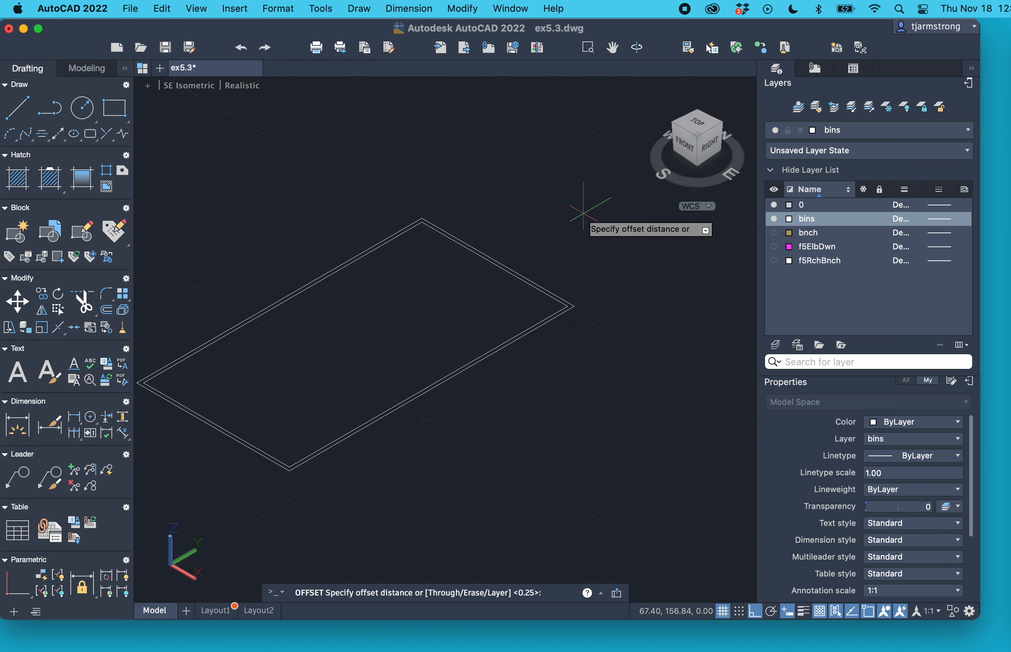
type(".25")
key("Return")
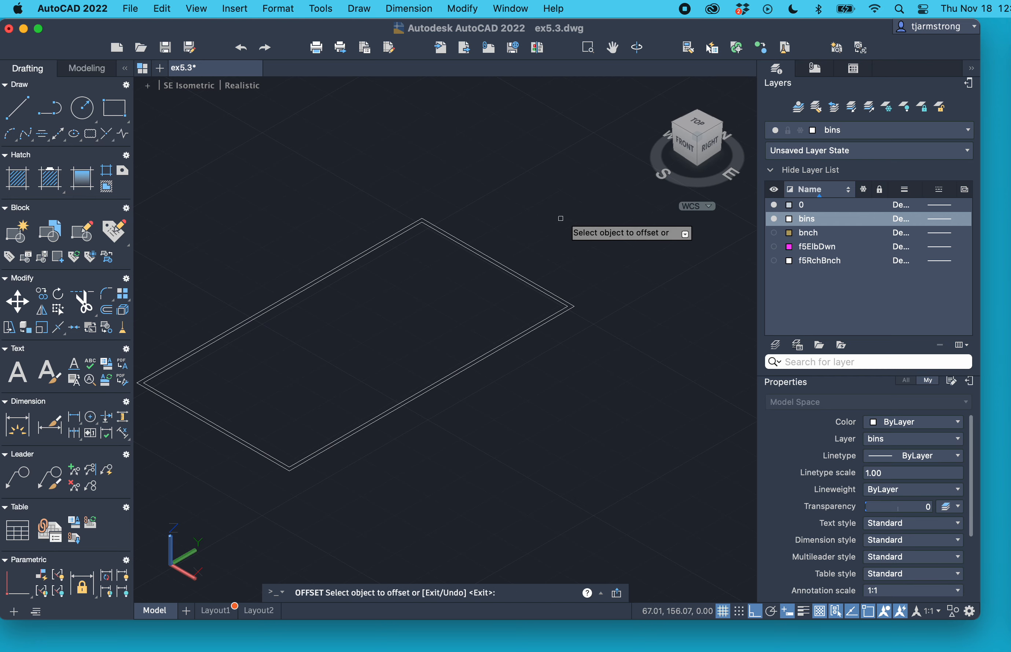
left_click(522, 336)
left_click(553, 353)
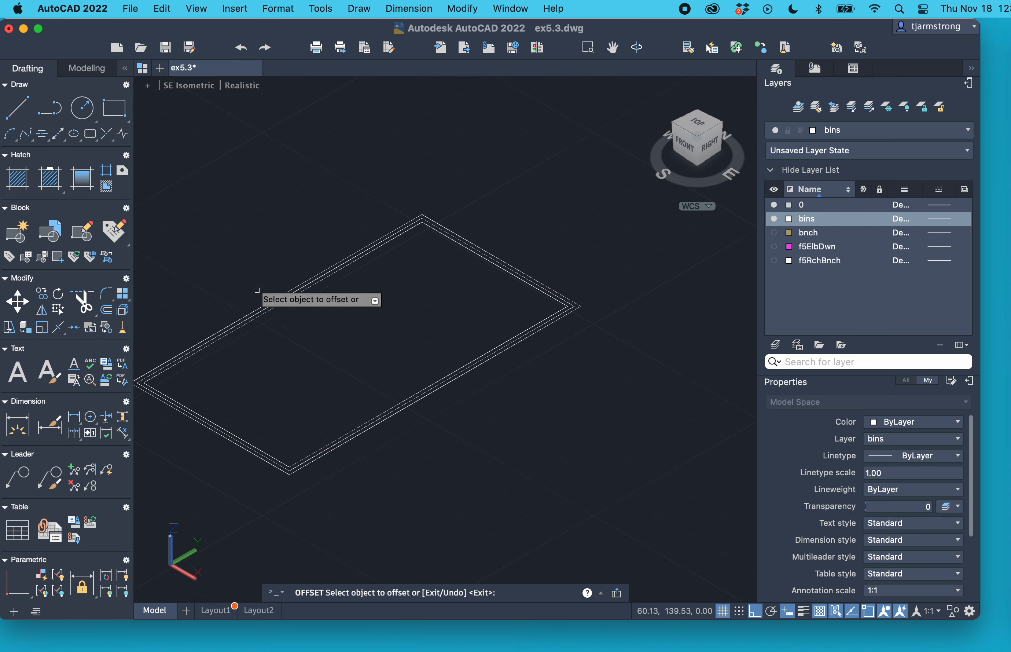
Draw a 0.25-radius circle centred on the outermost rectangle's long front edge midpoint, with its radius reaching the middle rectangle's midpoint
left_click(82, 112)
scroll(419, 307, "up", 5)
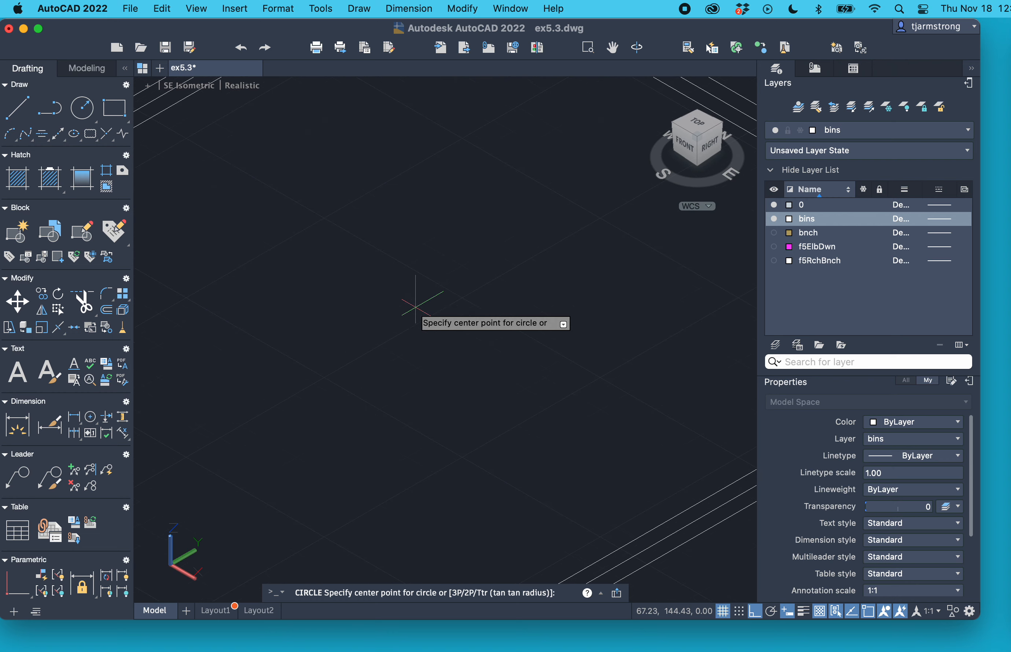
middle_click_drag(544, 398, 350, 205)
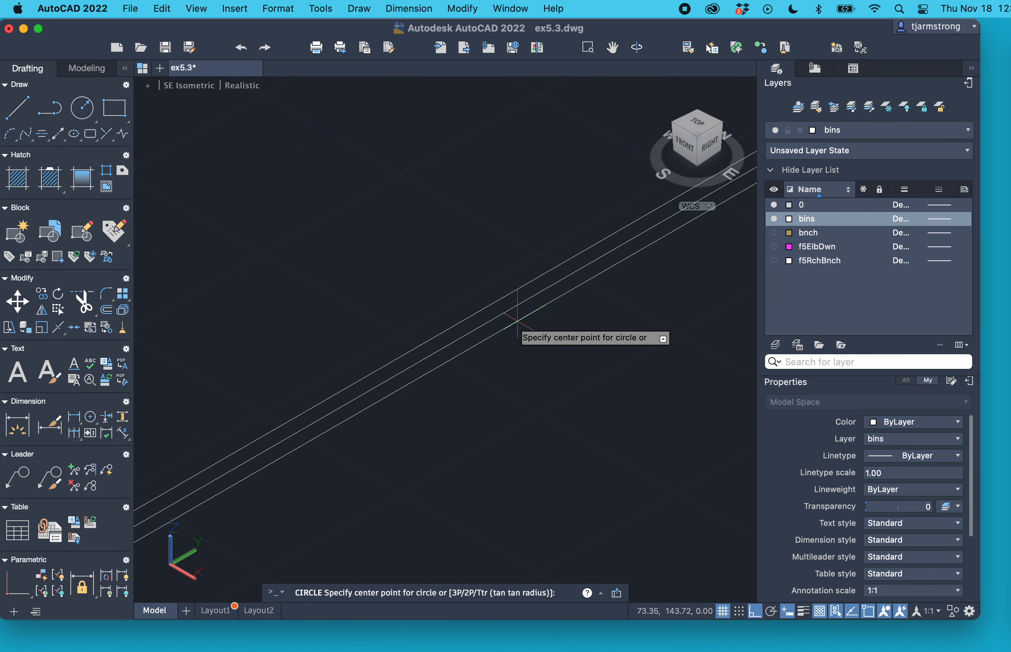
left_click(293, 450)
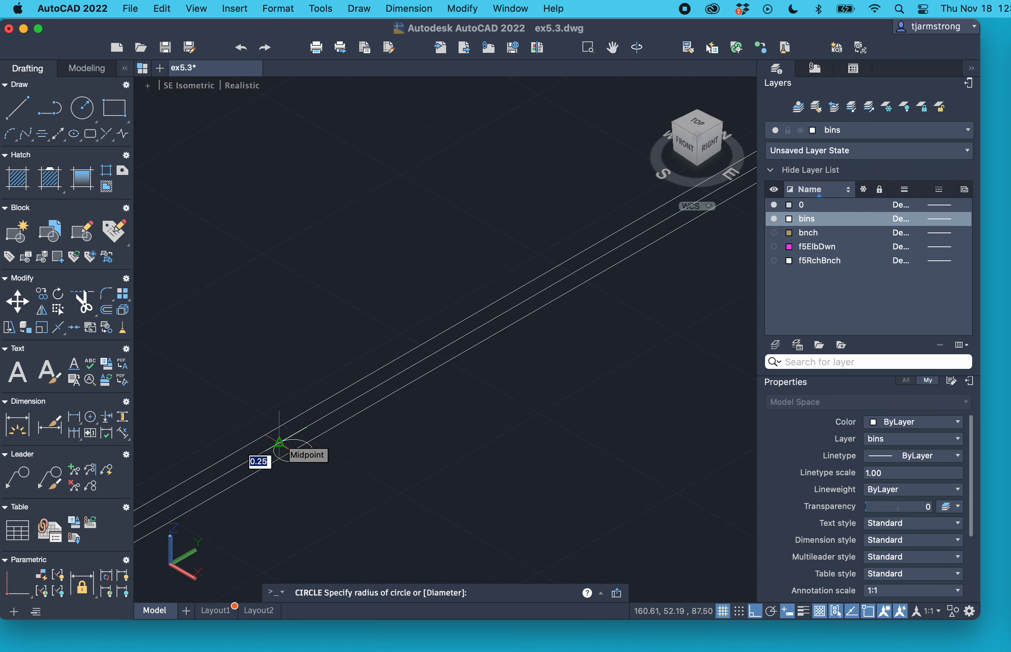
left_click(279, 442)
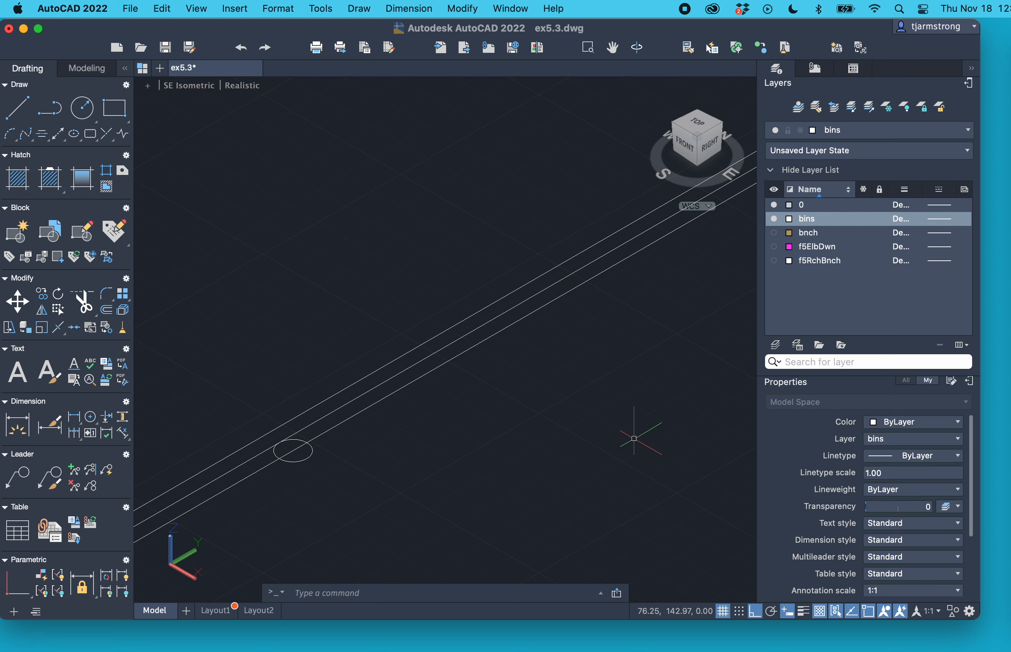
type("move")
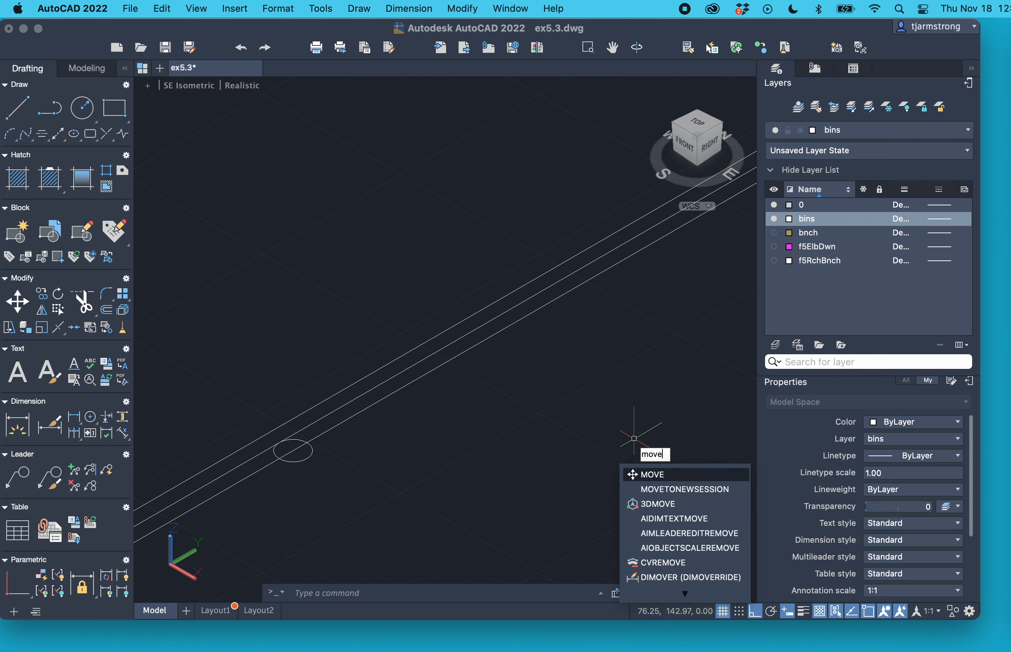
key("Return")
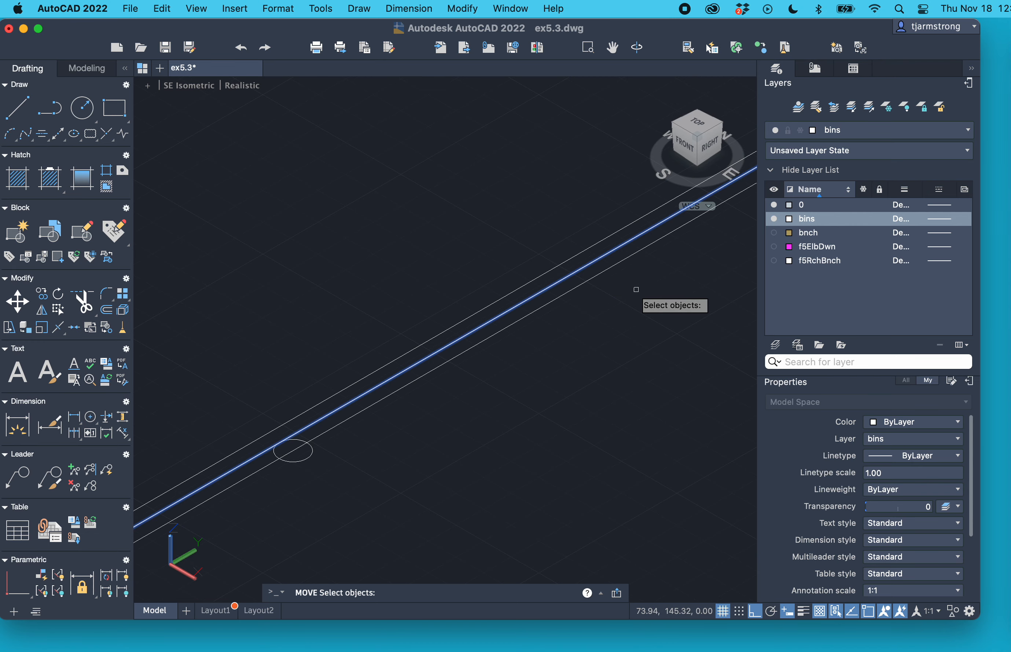
key("Return")
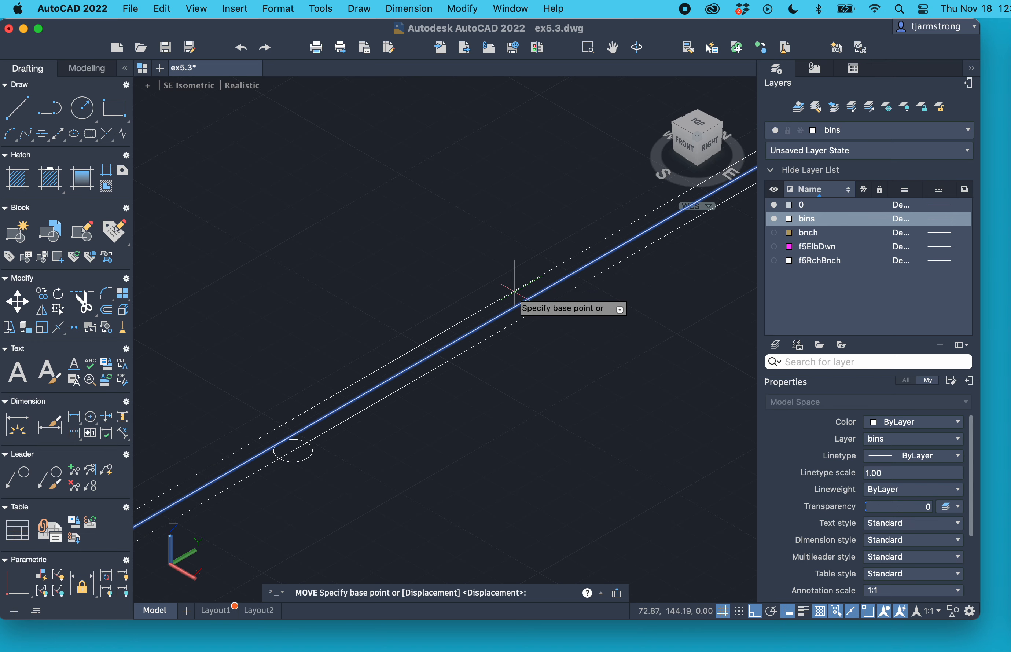
scroll(526, 288, "down", 4)
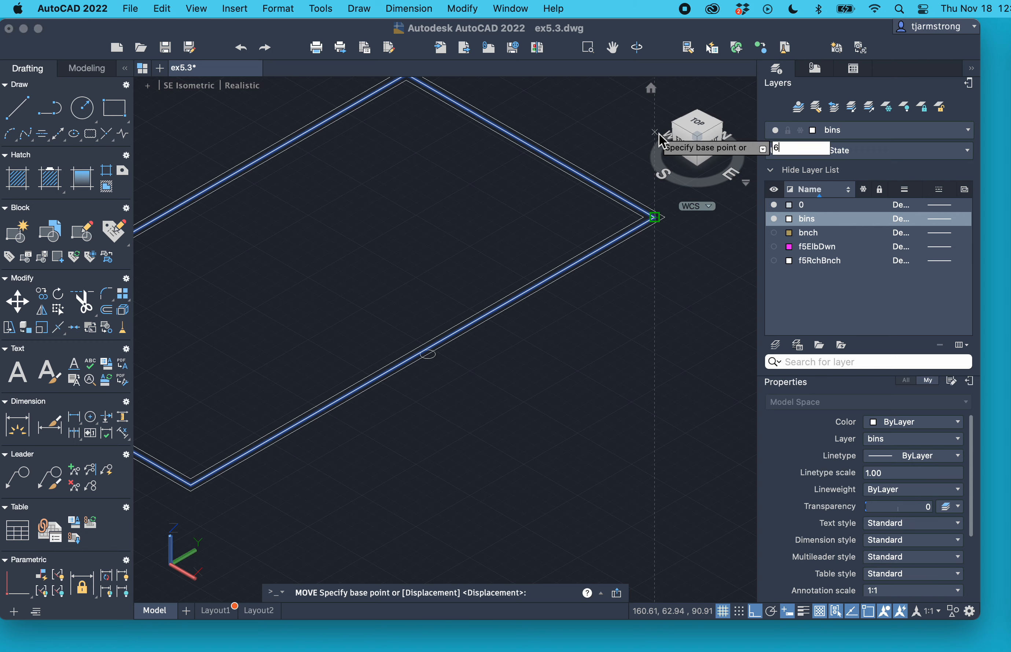
left_click(668, 123)
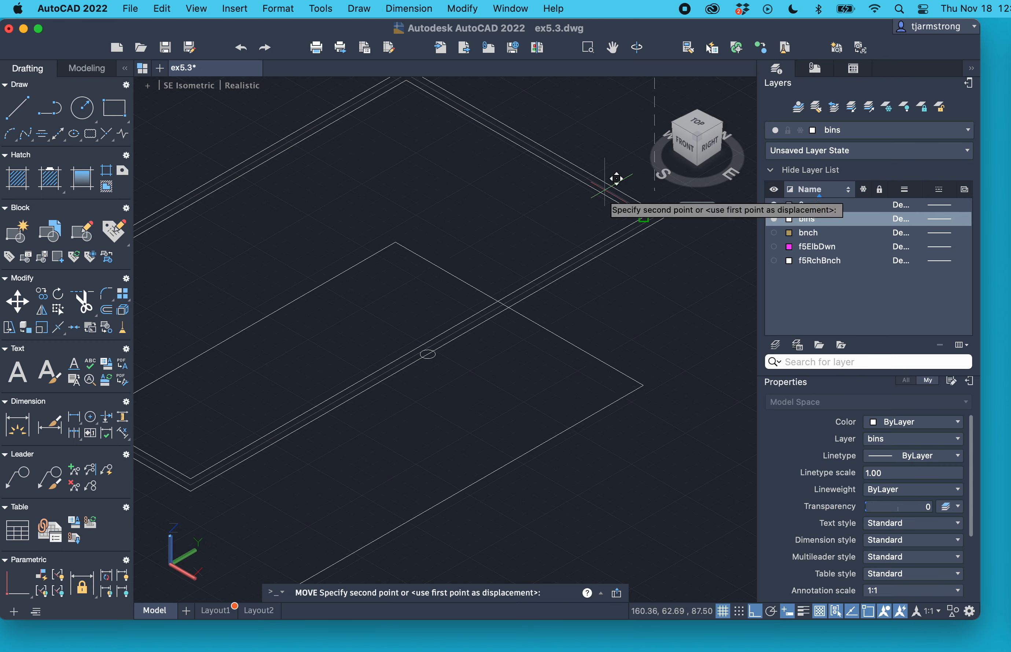
left_click(645, 211)
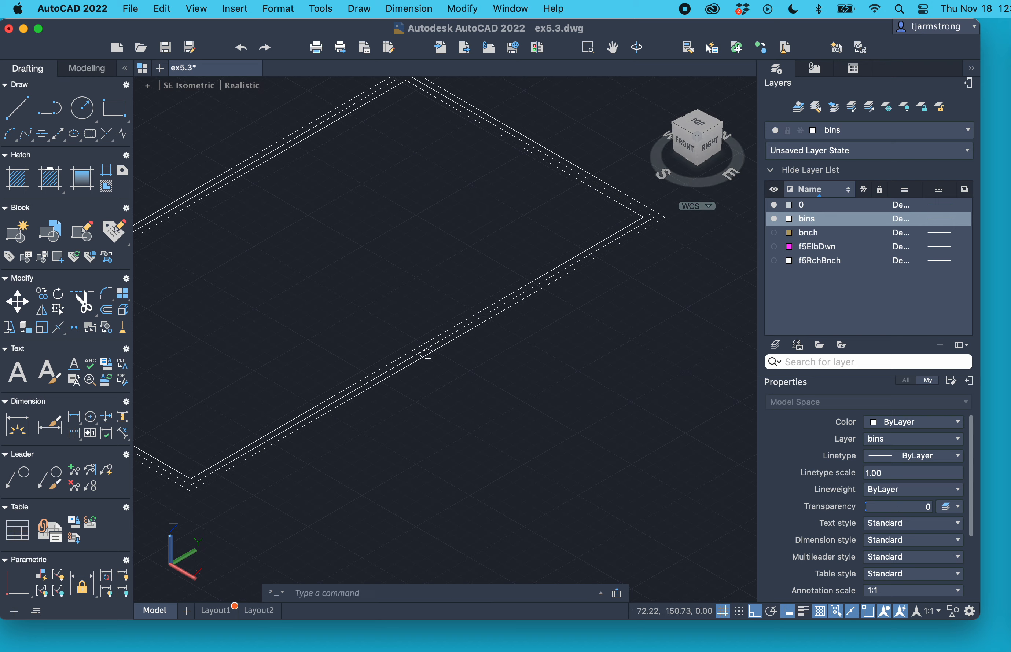
Move the middle rectangle 6.75 units straight up along Z from its front corner
middle_click_drag(353, 251, 527, 186)
scroll(527, 186, "up", 2)
scroll(462, 216, "down", 5)
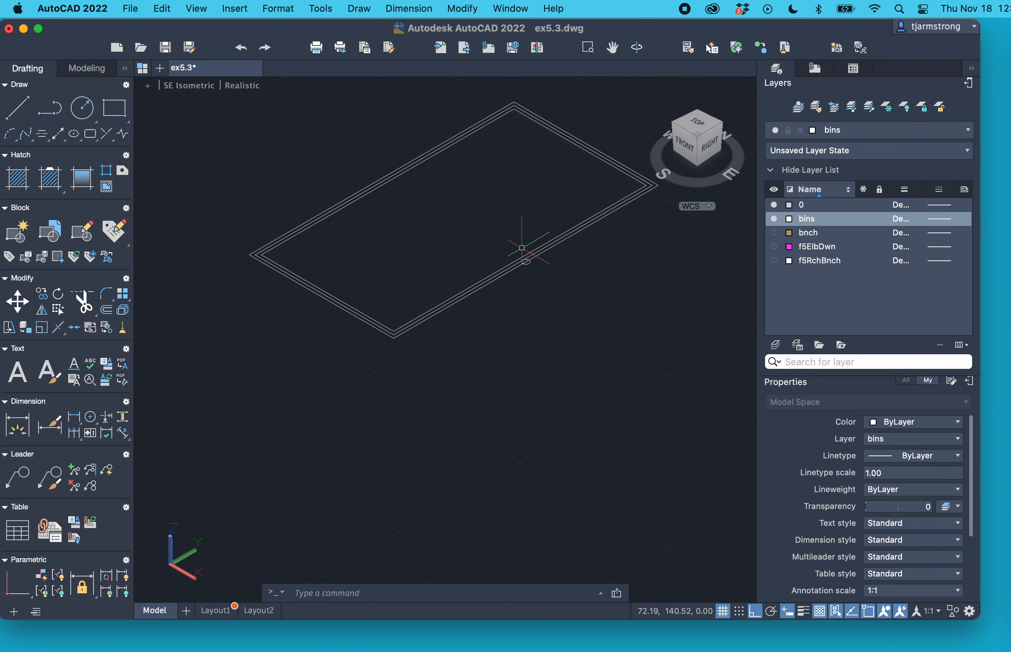
type("move")
key("Return")
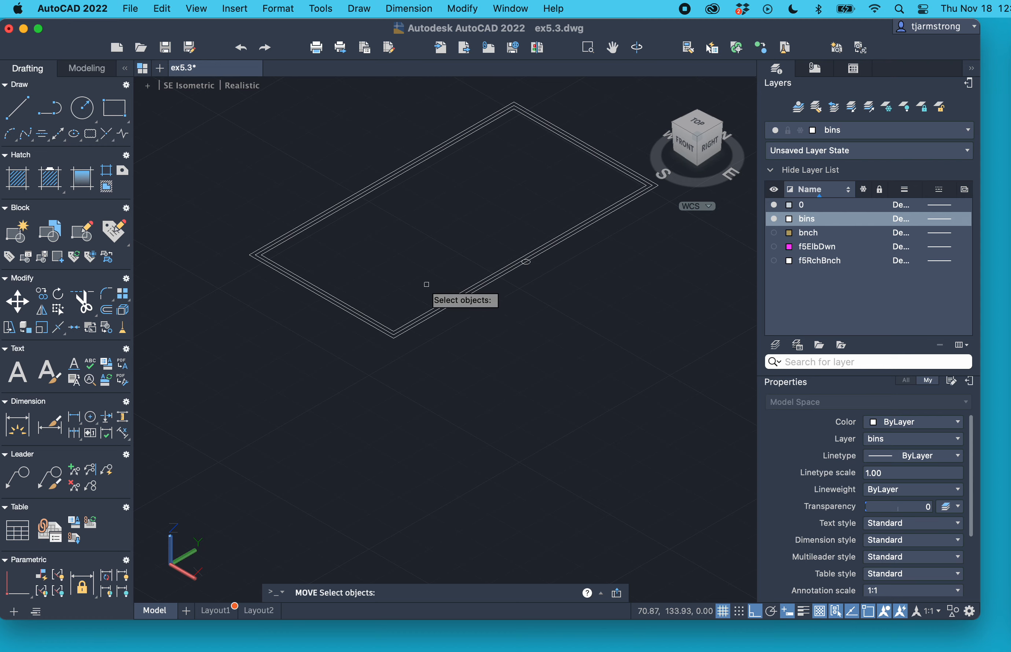
scroll(395, 335, "up", 5)
left_click(391, 339)
key("Return")
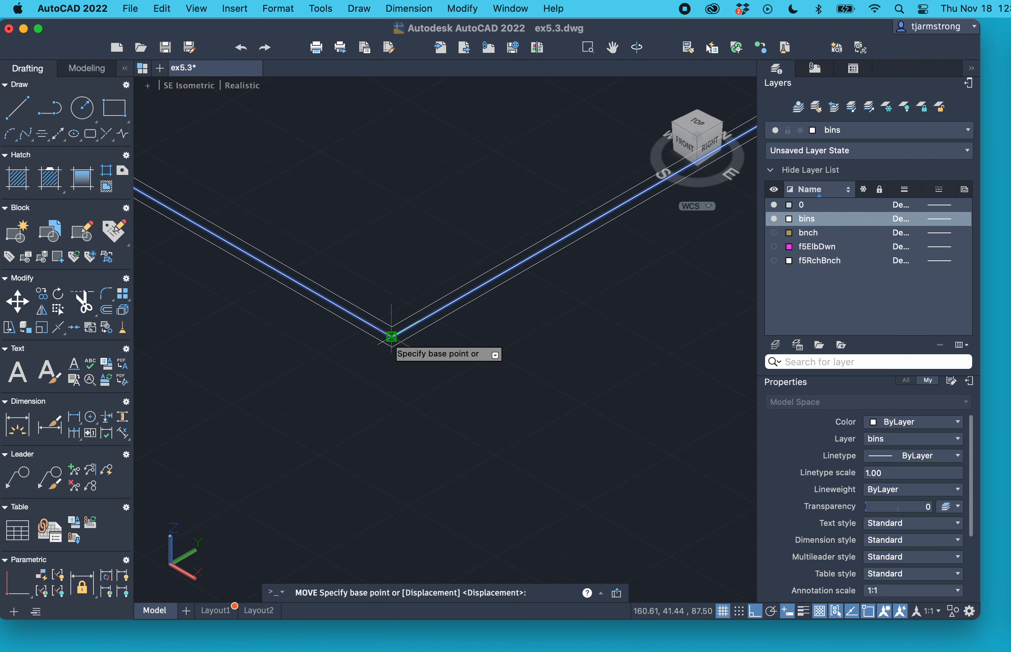
left_click(392, 337)
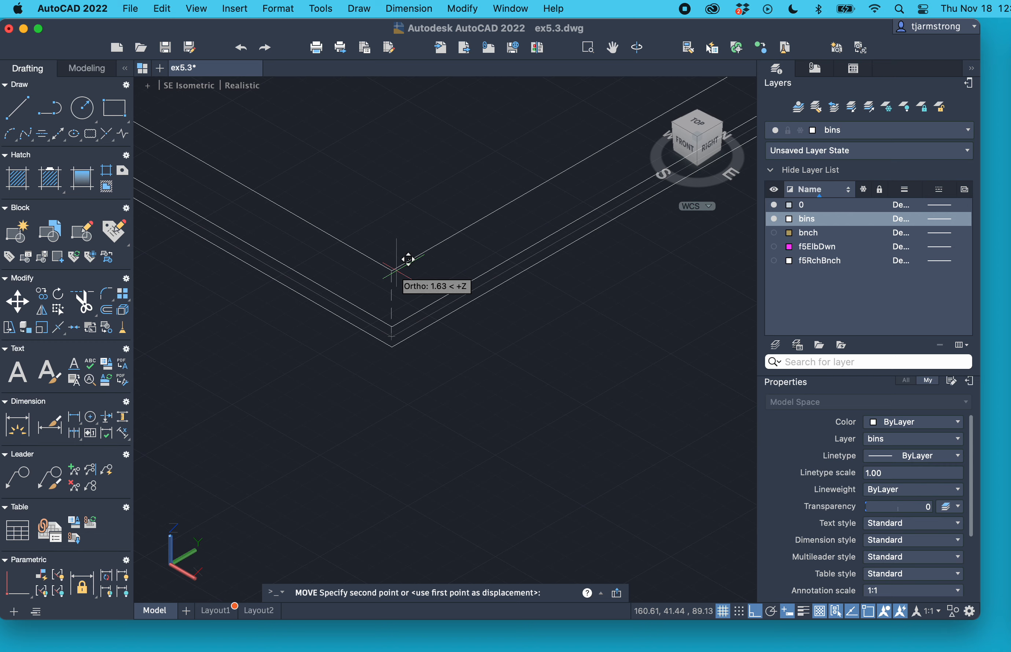
type("6.74")
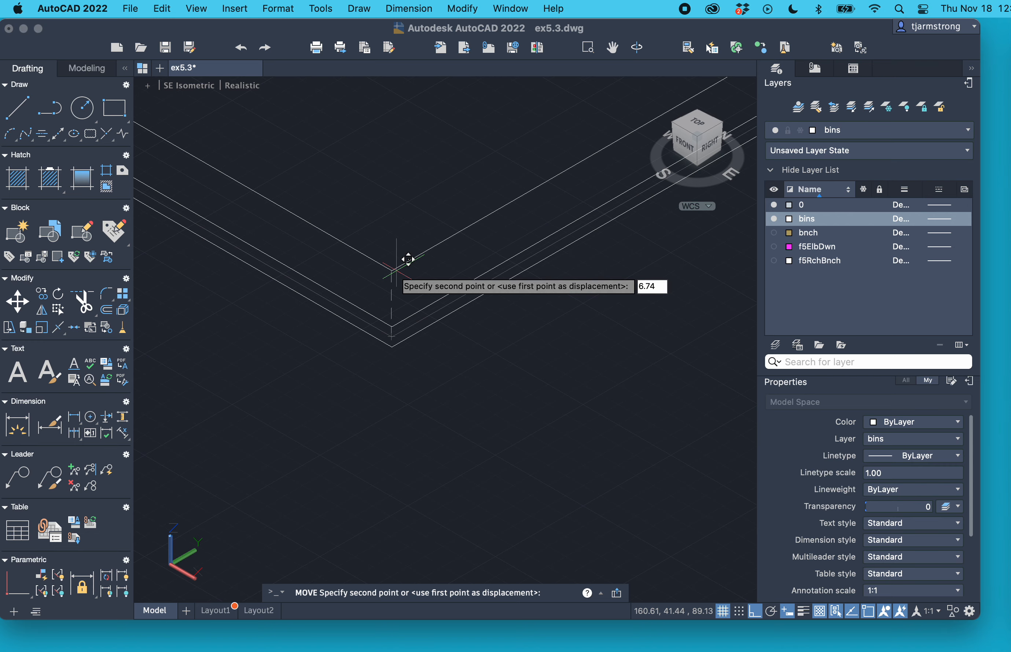
key("BackSpace")
type("5")
key("Return")
scroll(396, 270, "down", 5)
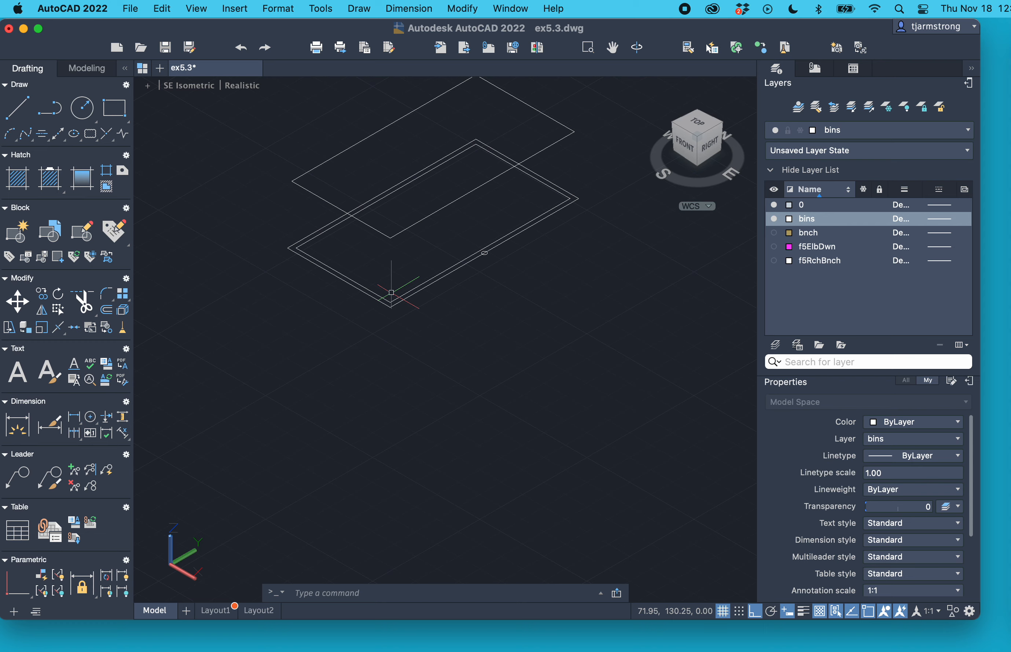
Loft a solid from the innermost rectangle to the raised middle rectangle using cross sections only
type("loft")
key("Return")
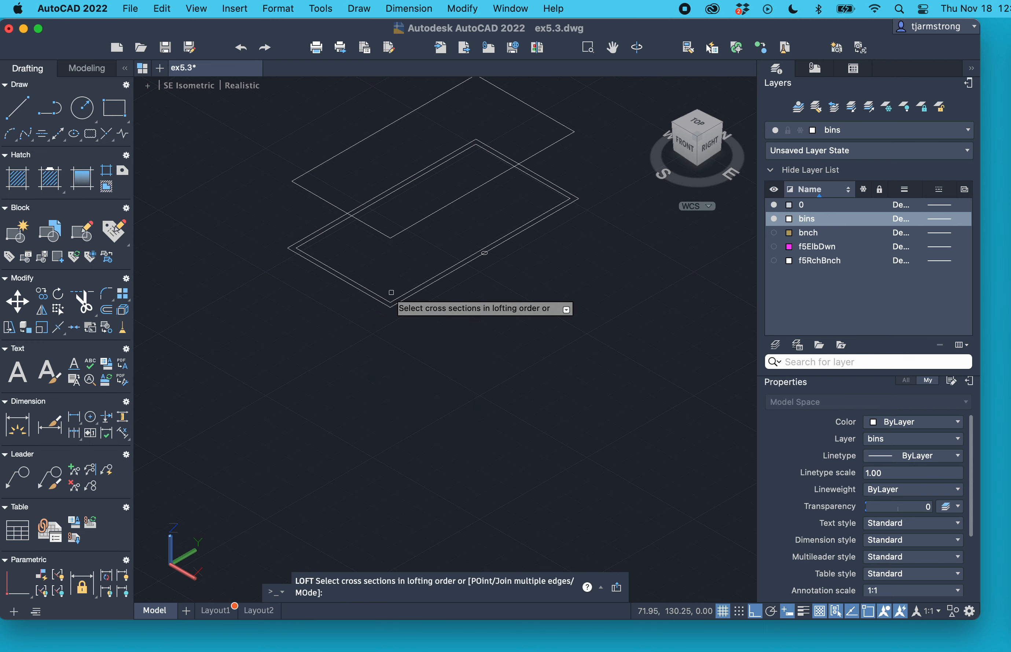
left_click(422, 285)
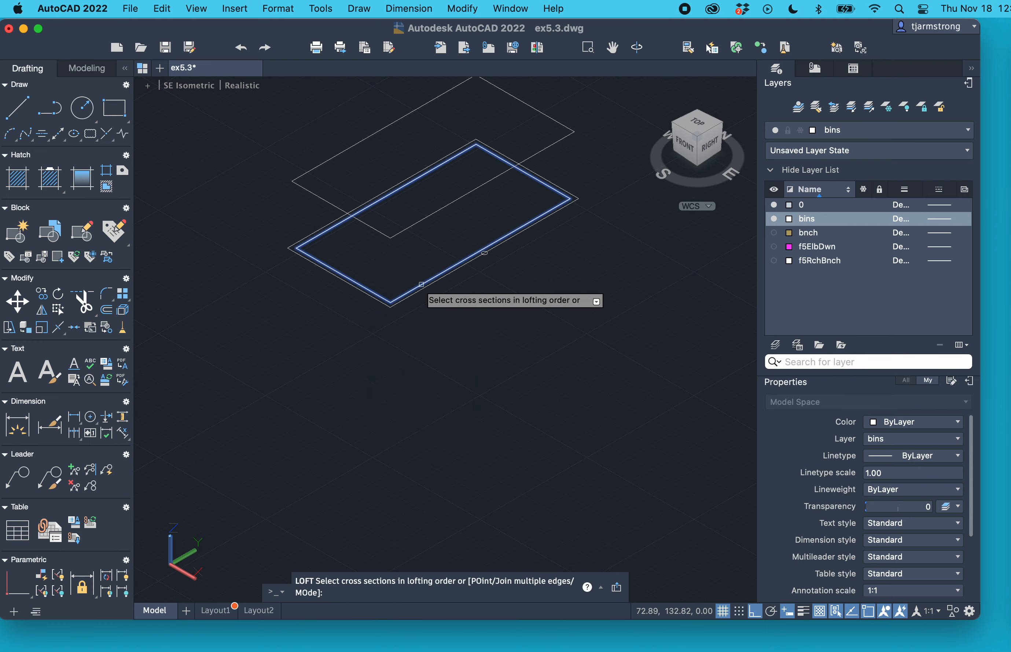
left_click(425, 219)
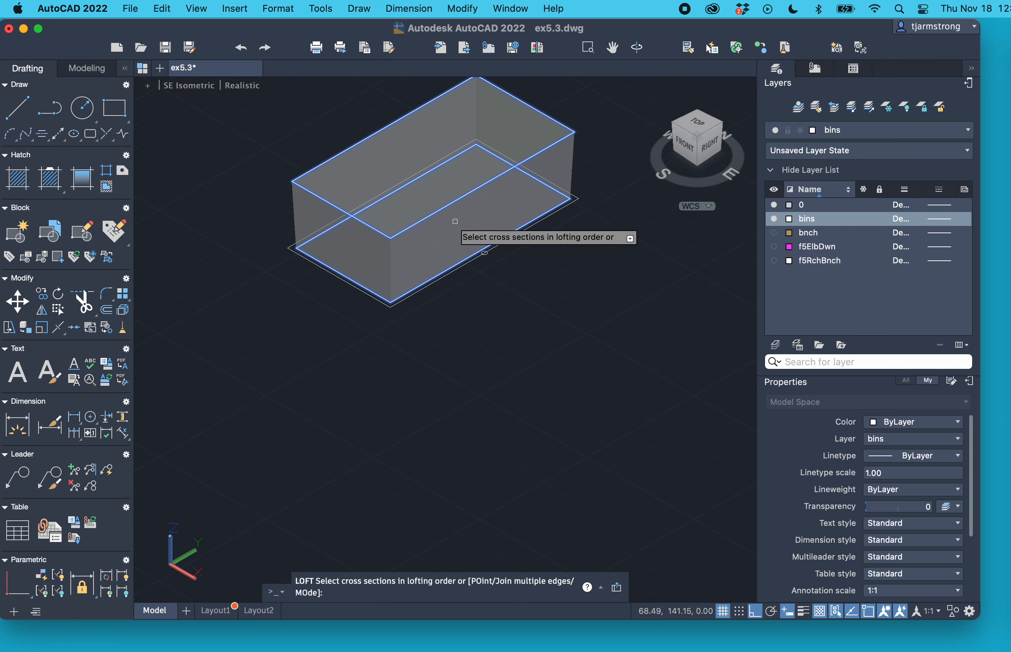
key("Return")
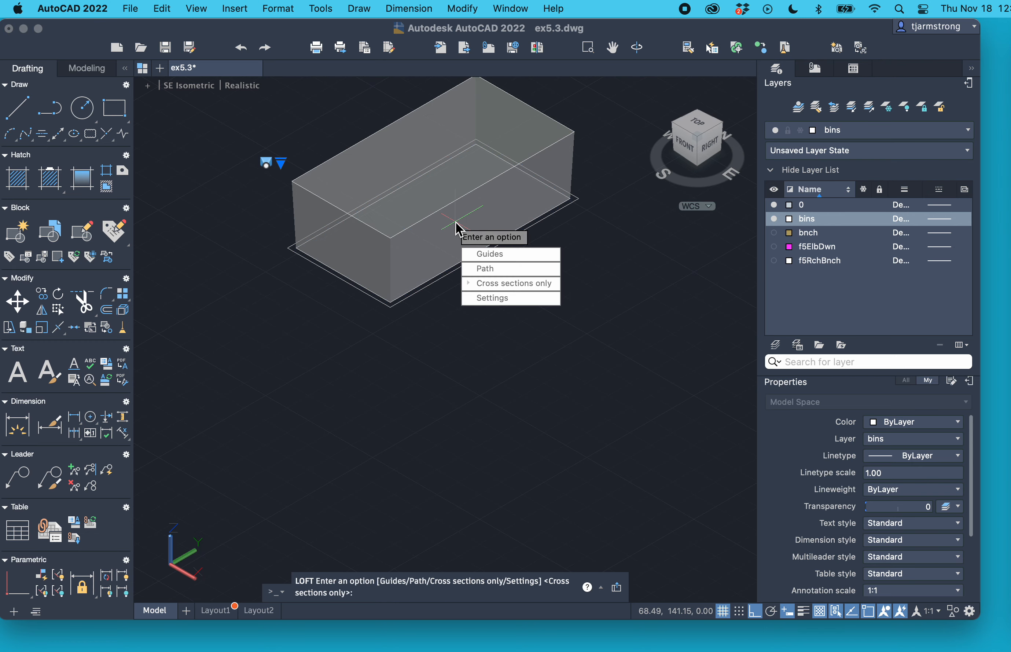
key("Return")
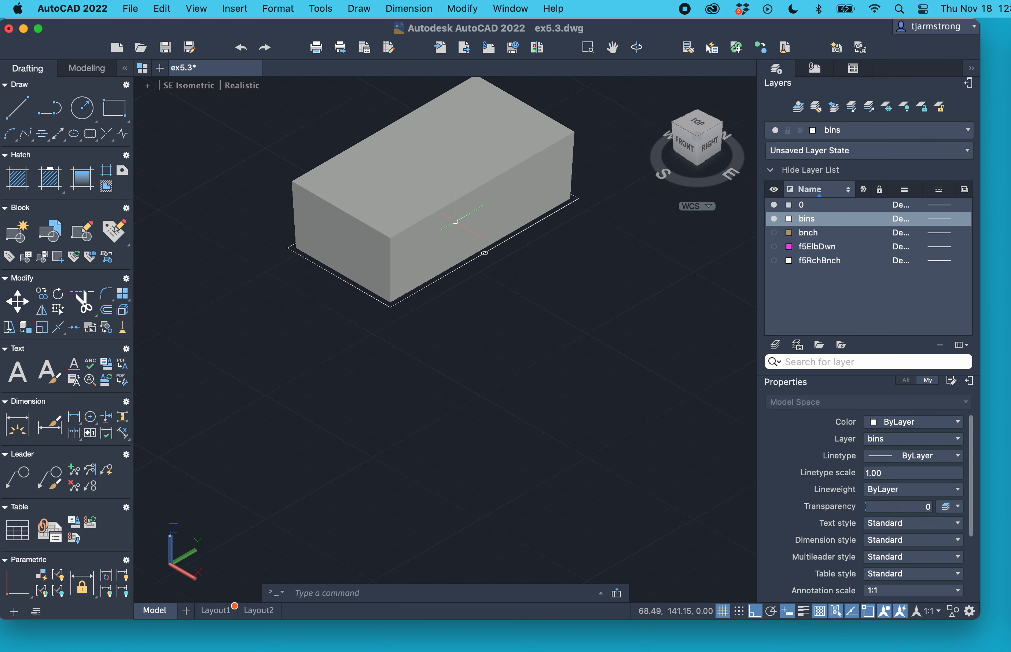
Explode the lofted bin solid into separate faces and select its top face
left_click(444, 179)
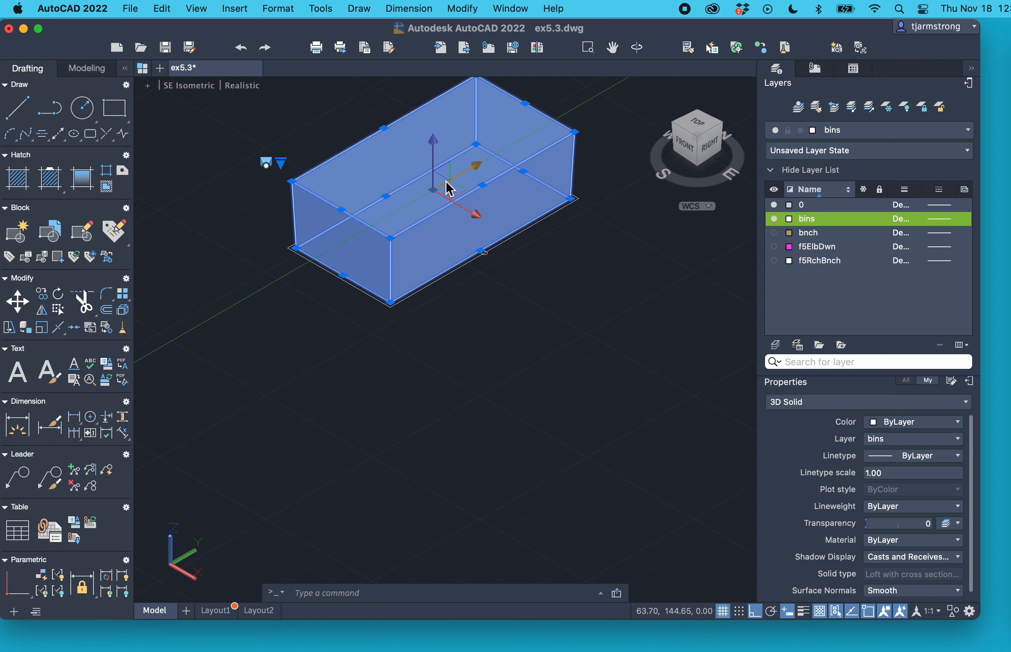
type("ex")
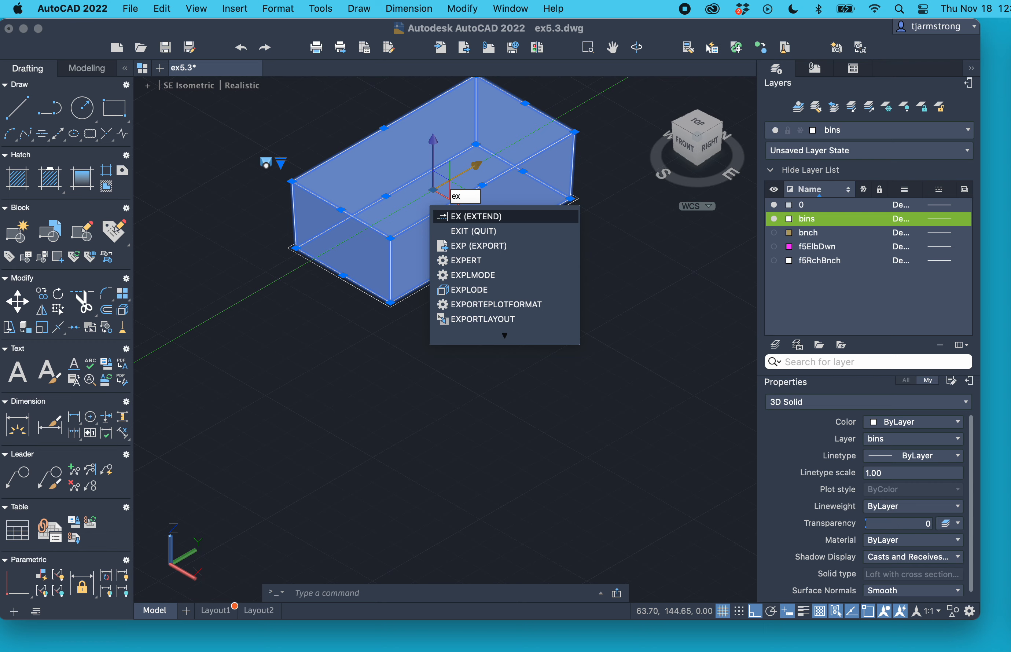
type("plode")
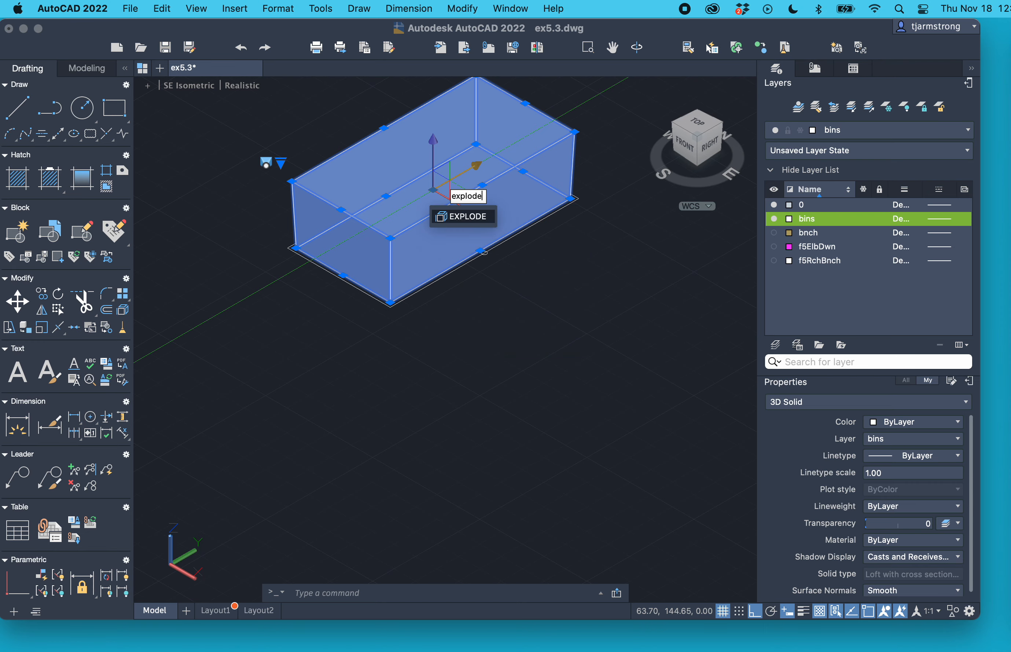
key("Return")
left_click(426, 181)
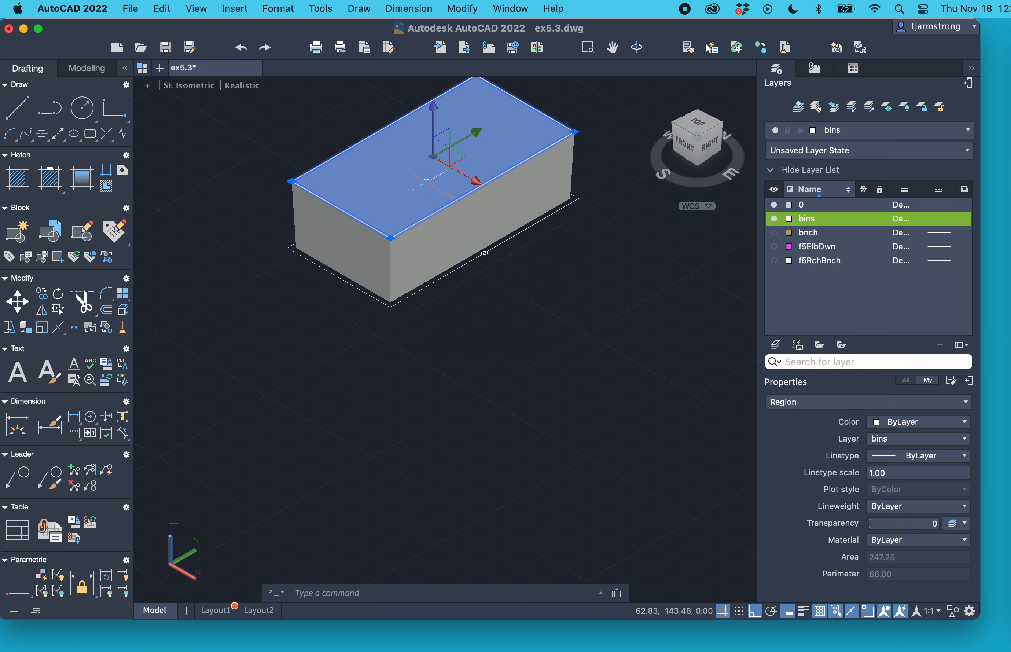
Delete the selected top face of the exploded bin so its top is open
key("Delete")
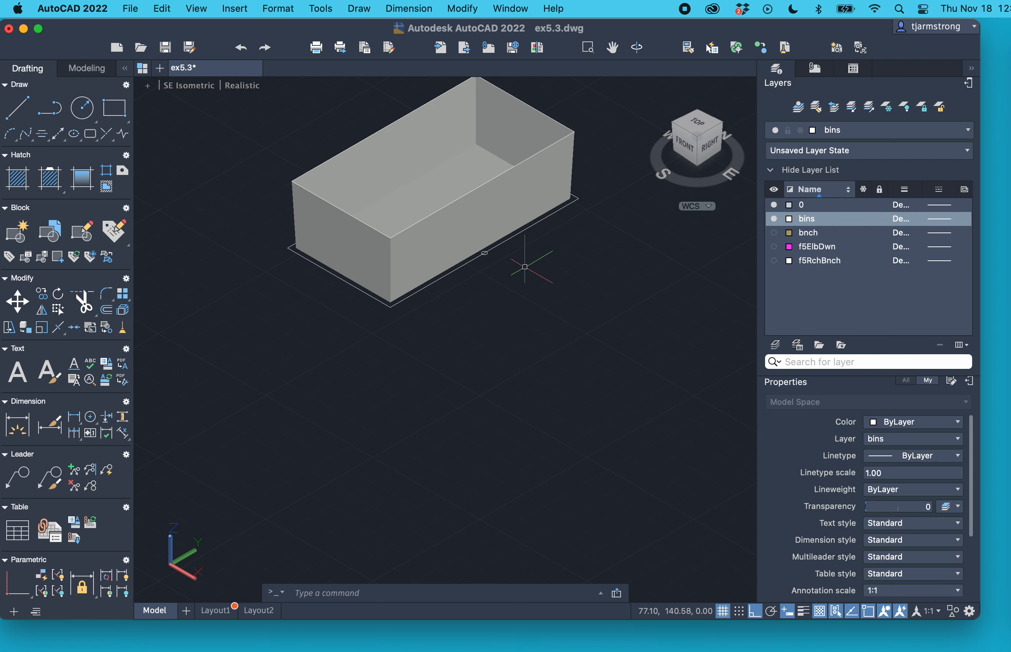
scroll(535, 274, "up", 5)
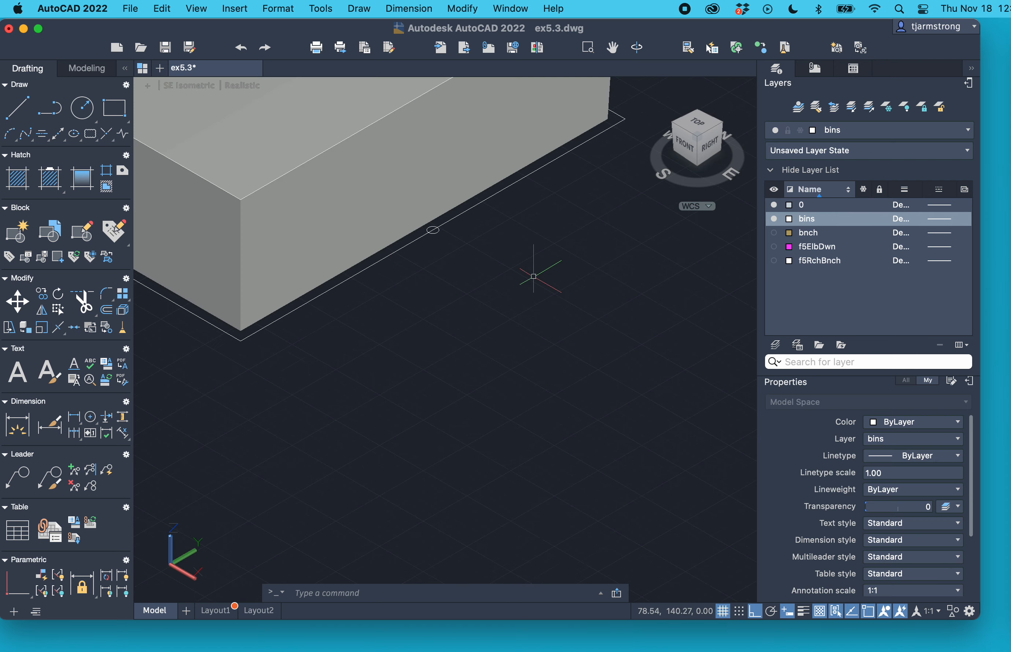
middle_click_drag(506, 272, 549, 321)
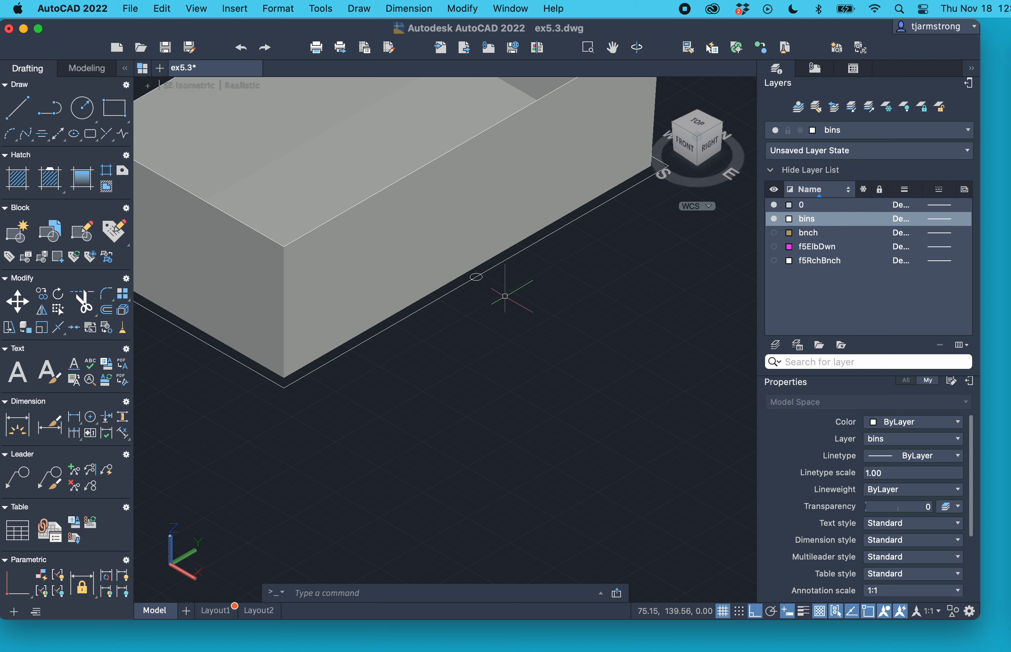
Define a UCS with its origin at the outermost rectangle's front corner, X pointing straight up and Y along the long front edge
type("ucs")
key("Return")
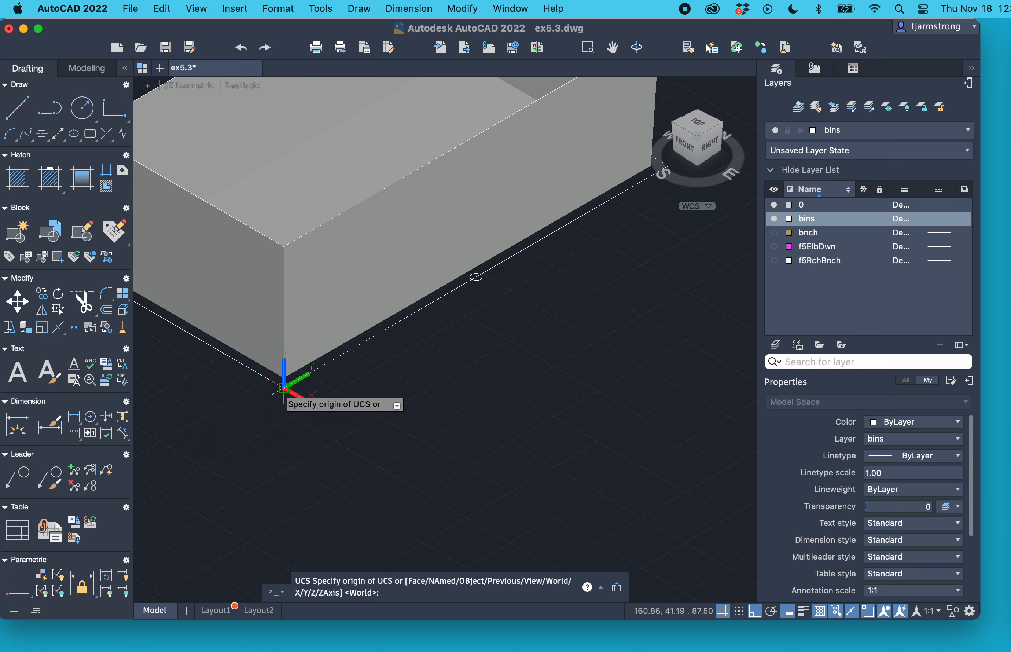
left_click(284, 387)
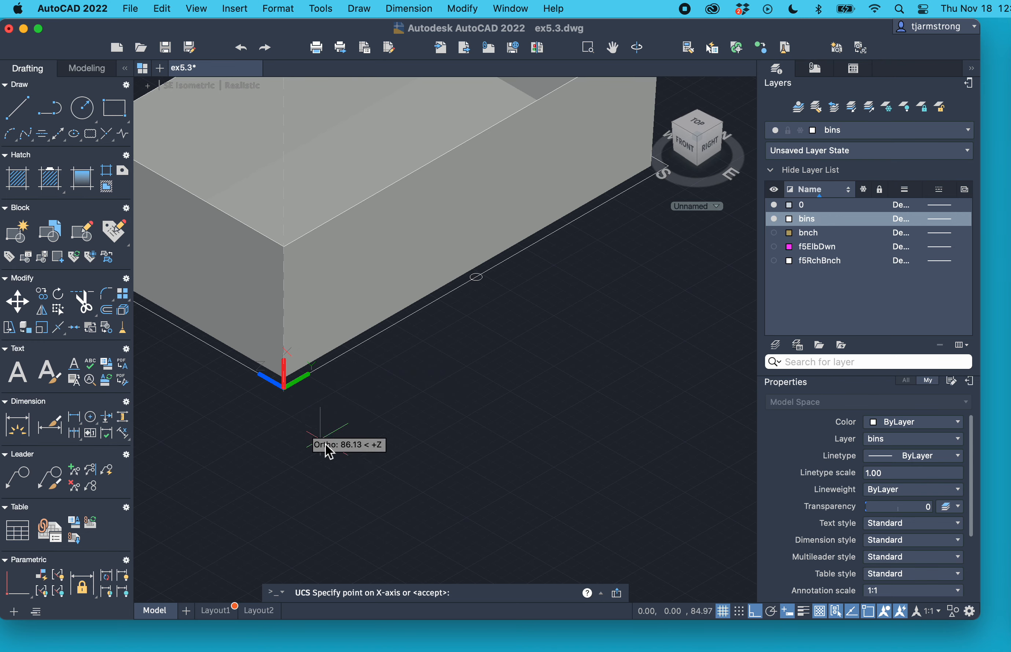
left_click(338, 369)
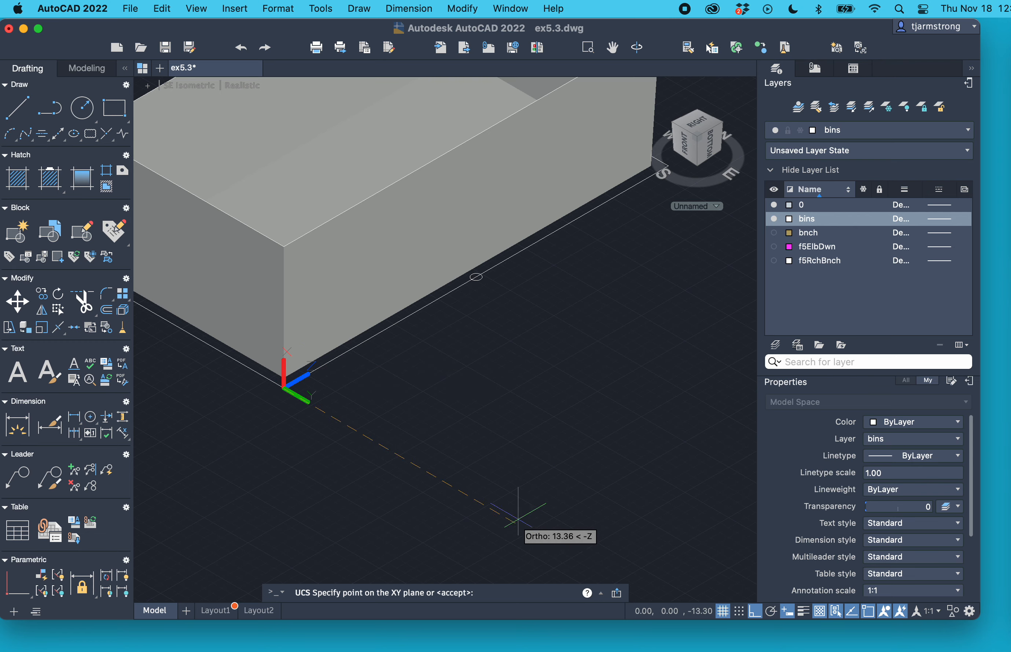
left_click(505, 489)
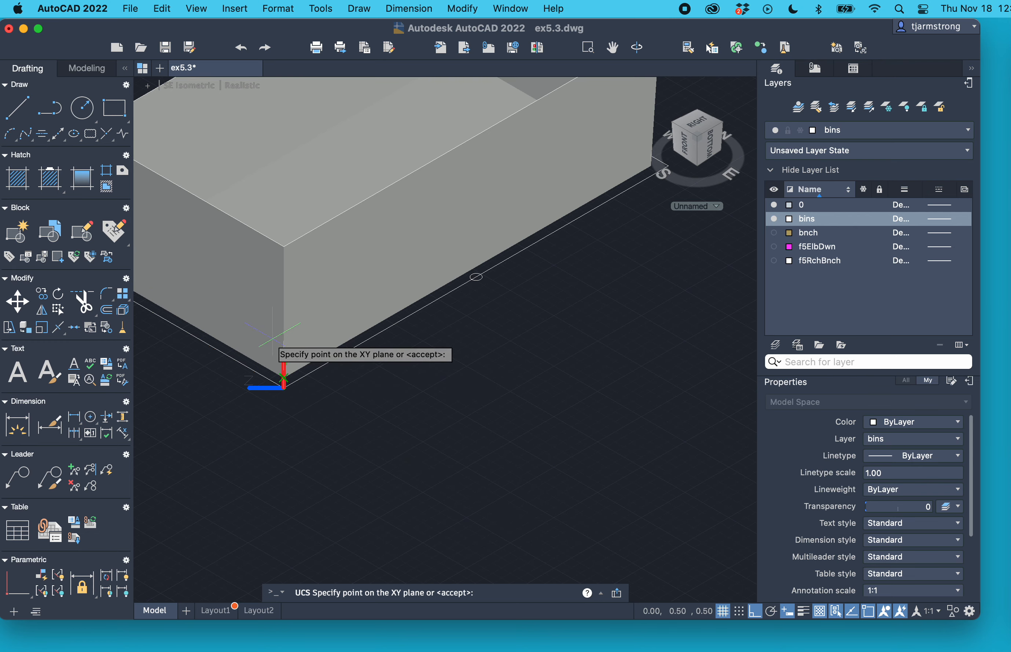
key("Return")
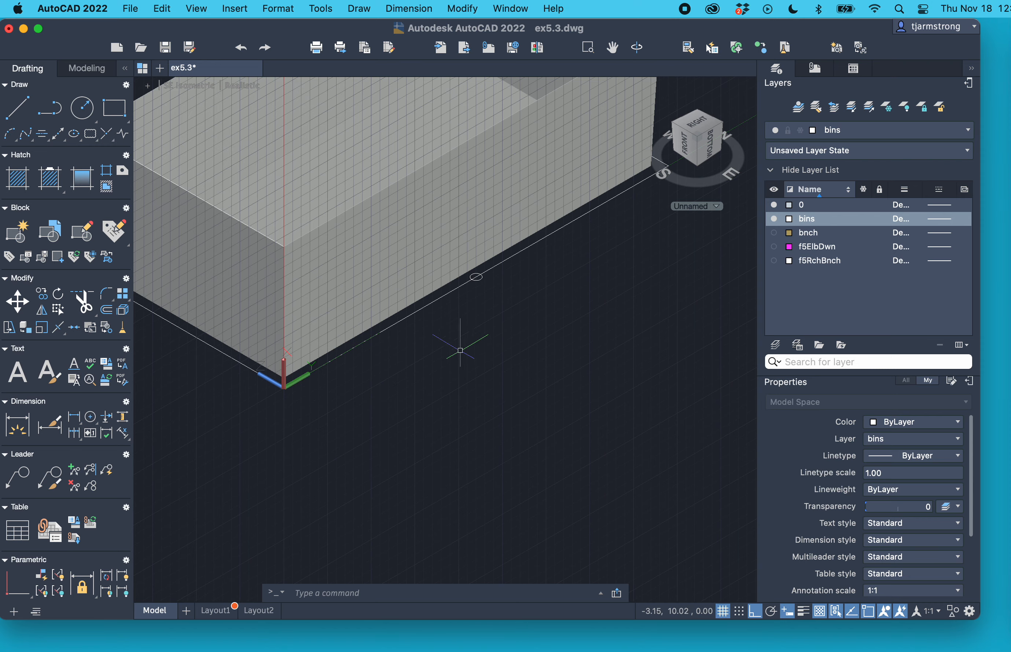
Rotate the small circle about its centre so it stands perpendicular to the outermost rectangle's long front edge
scroll(457, 350, "up", 3)
scroll(494, 306, "up", 2)
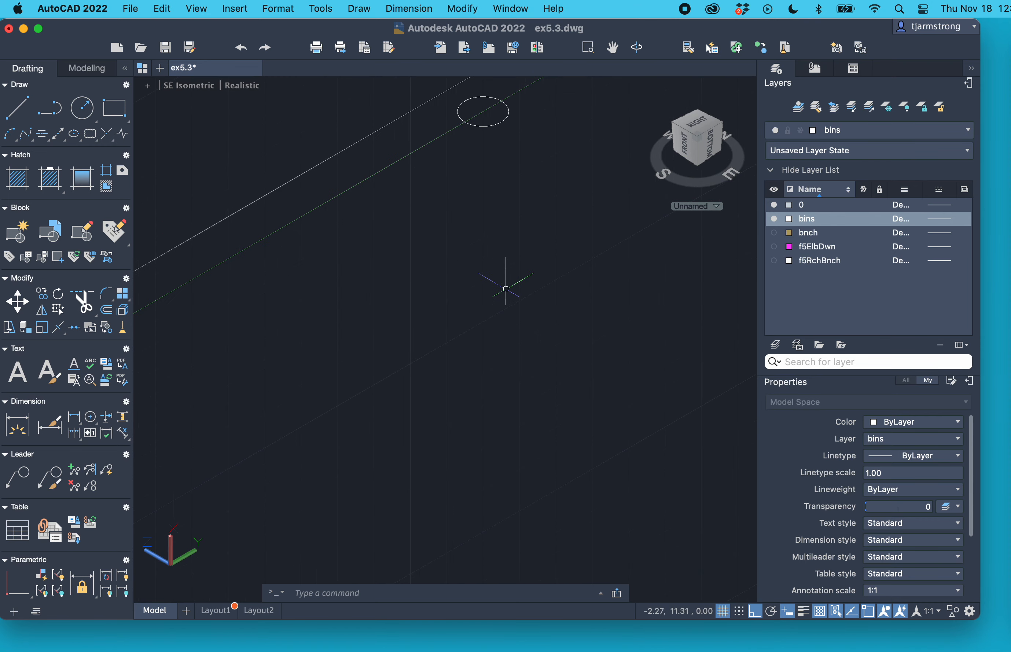
middle_click_drag(501, 249, 430, 366)
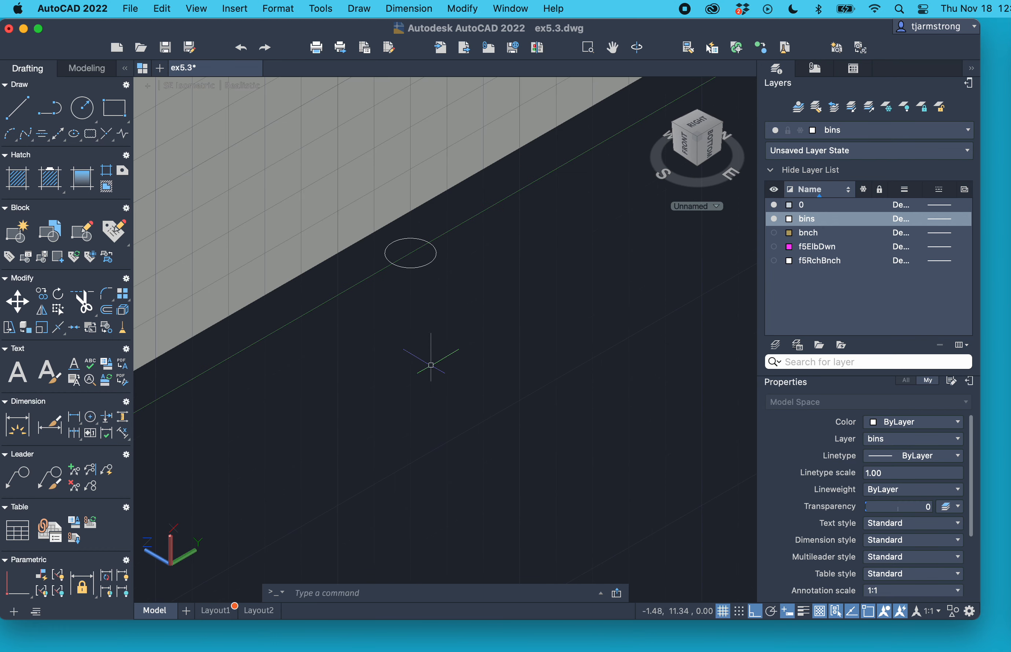
type("rotate")
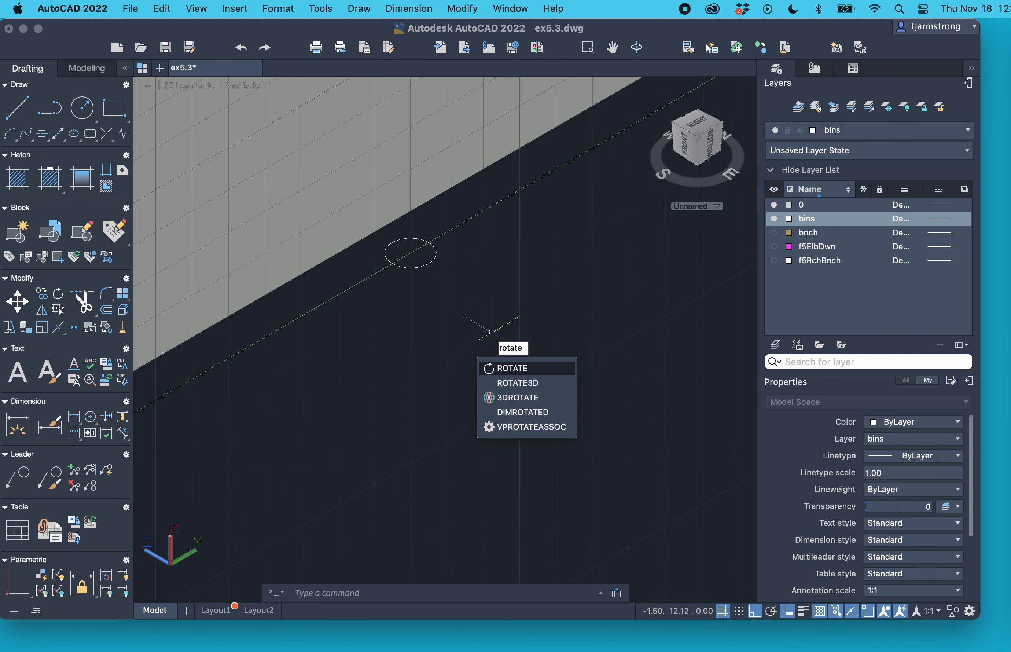
key("Return")
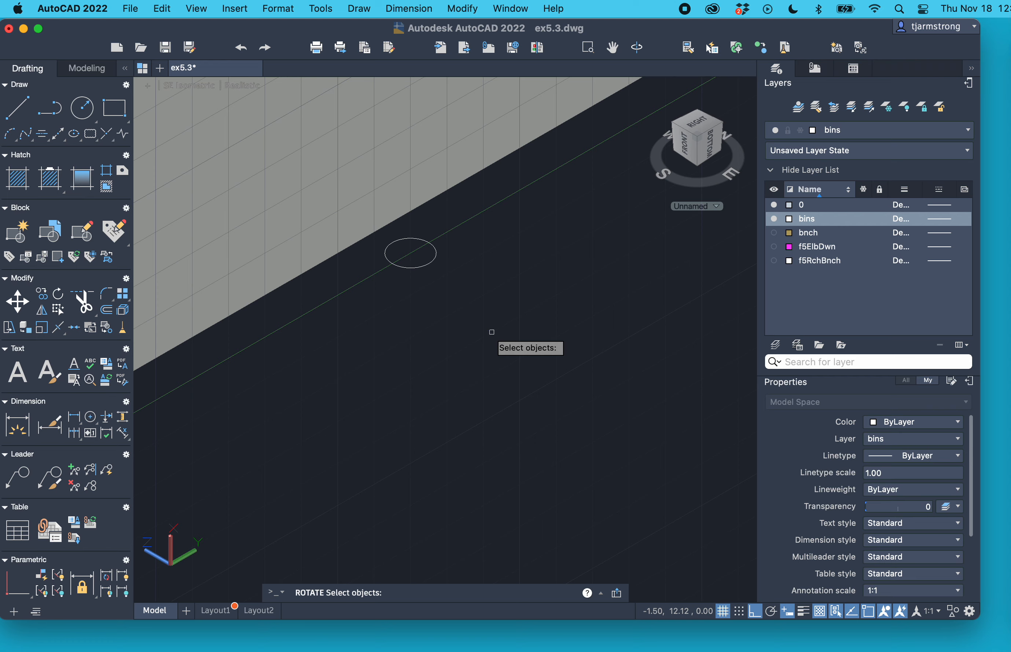
left_click(432, 261)
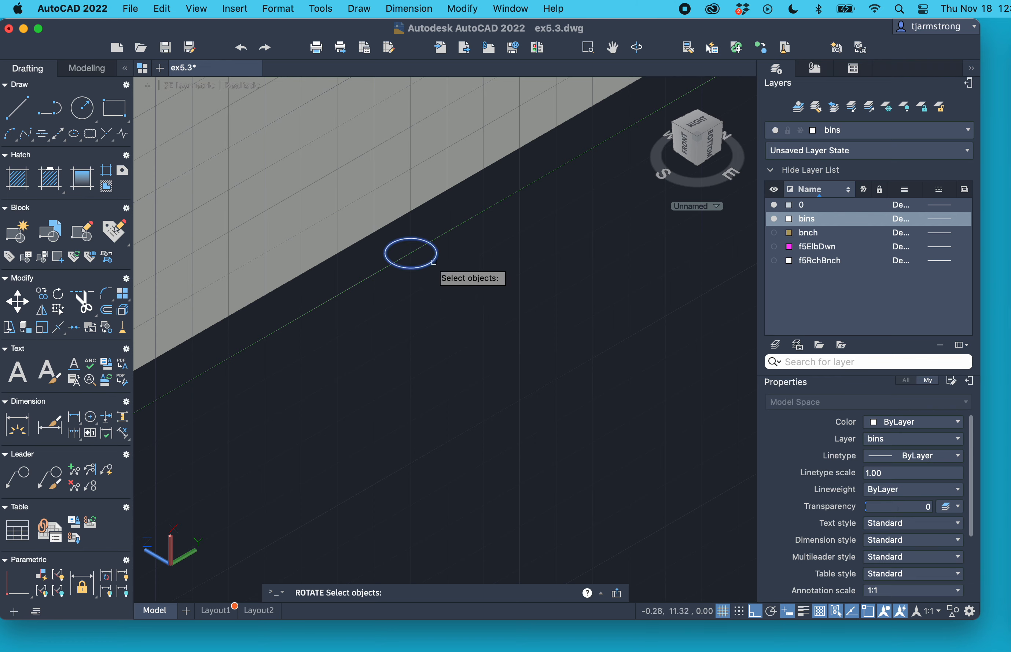
key("Return")
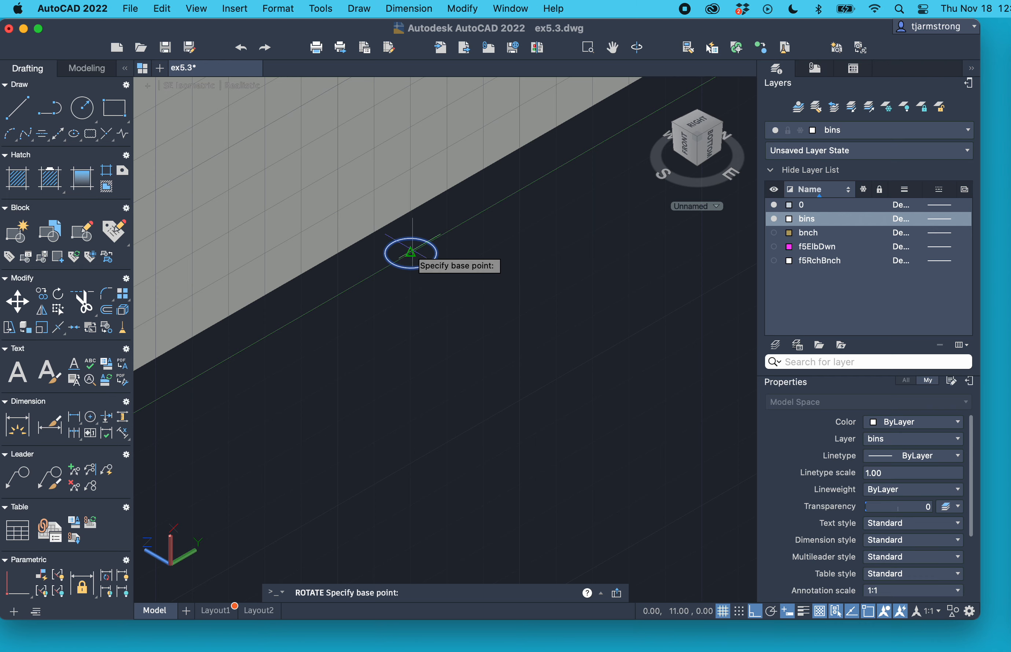
left_click(410, 252)
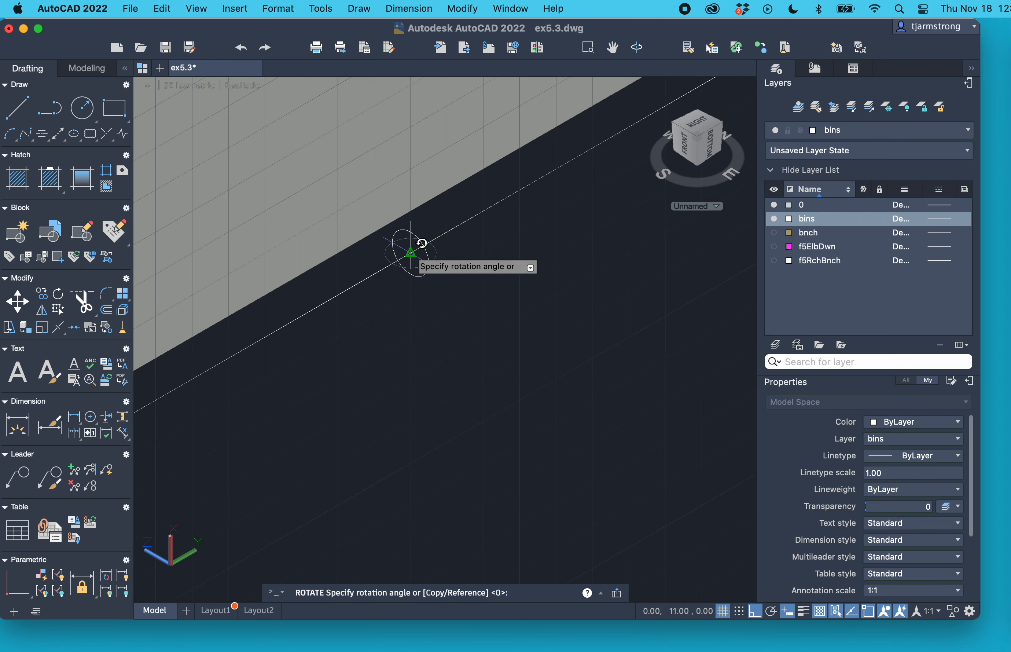
left_click(420, 241)
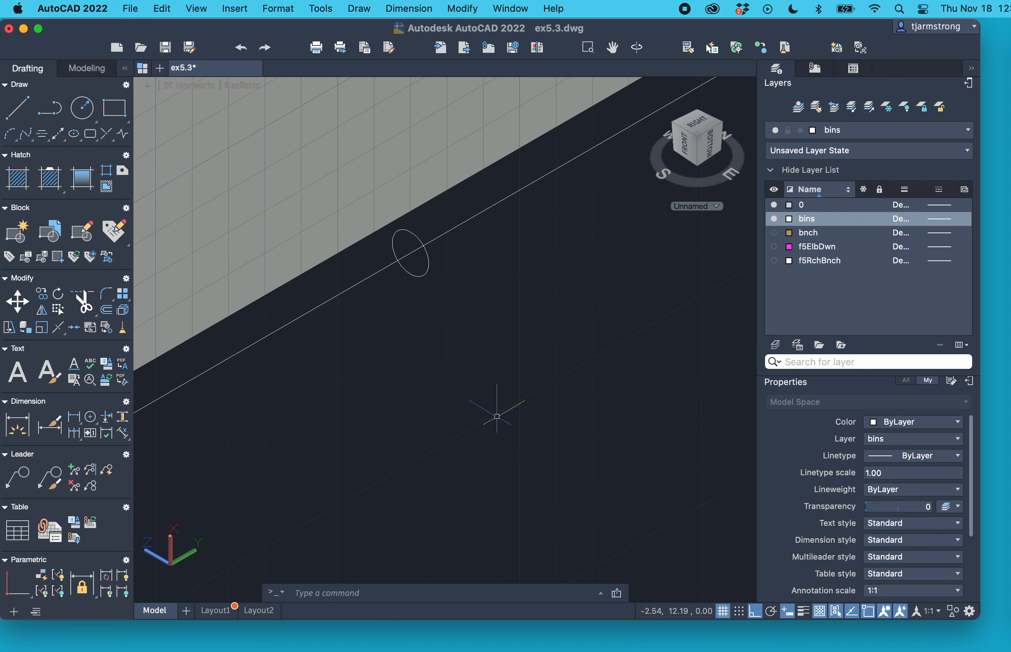
Sweep the upright circle along the outermost rectangle to form the tubular rim
type("sweep")
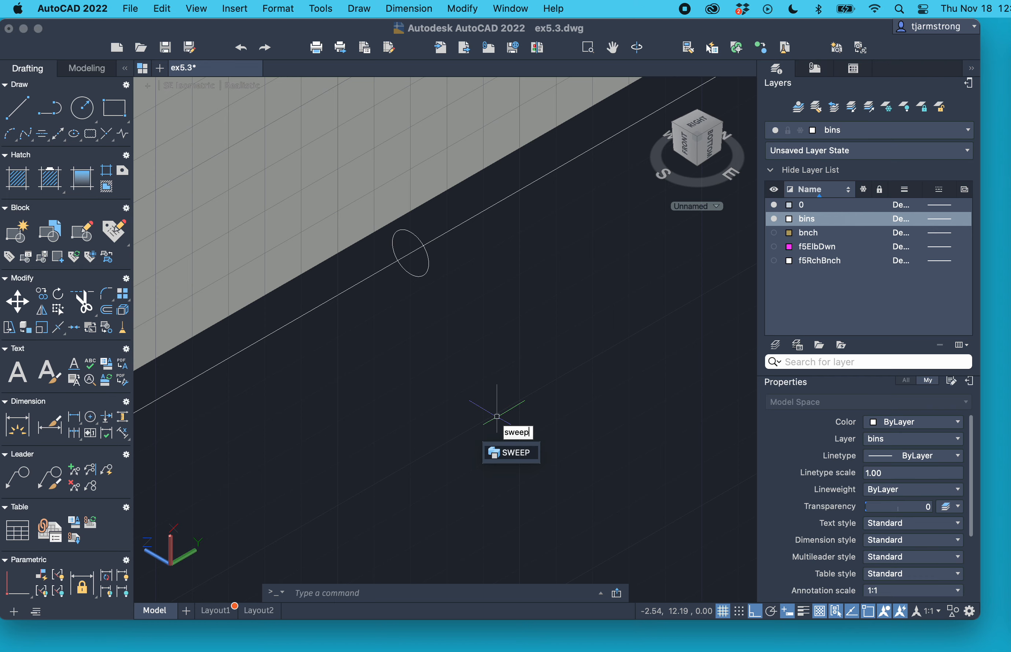
key("Return")
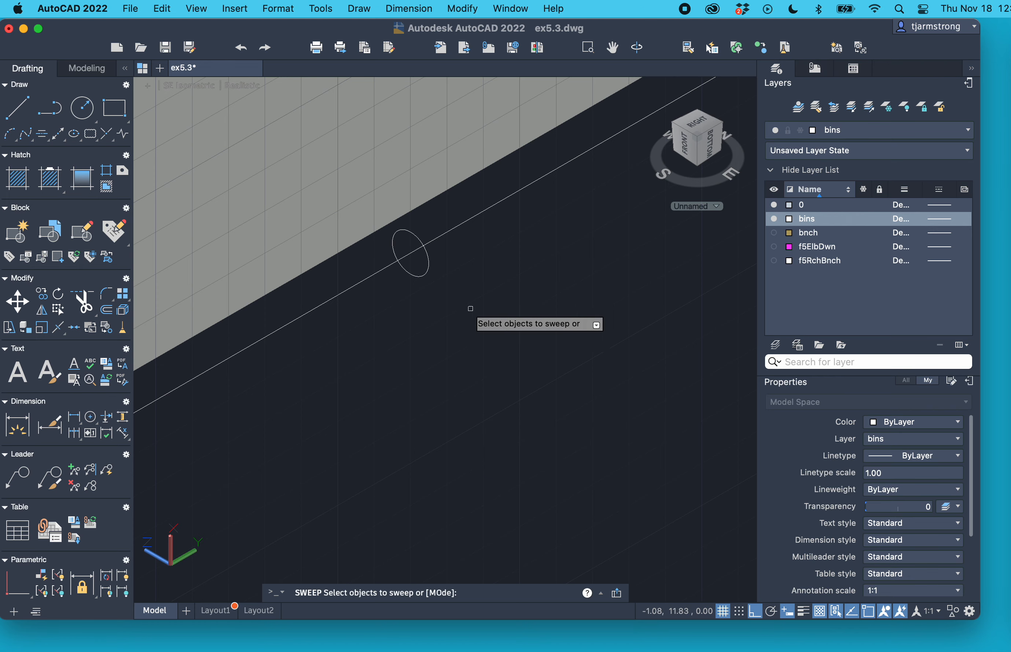
left_click(428, 262)
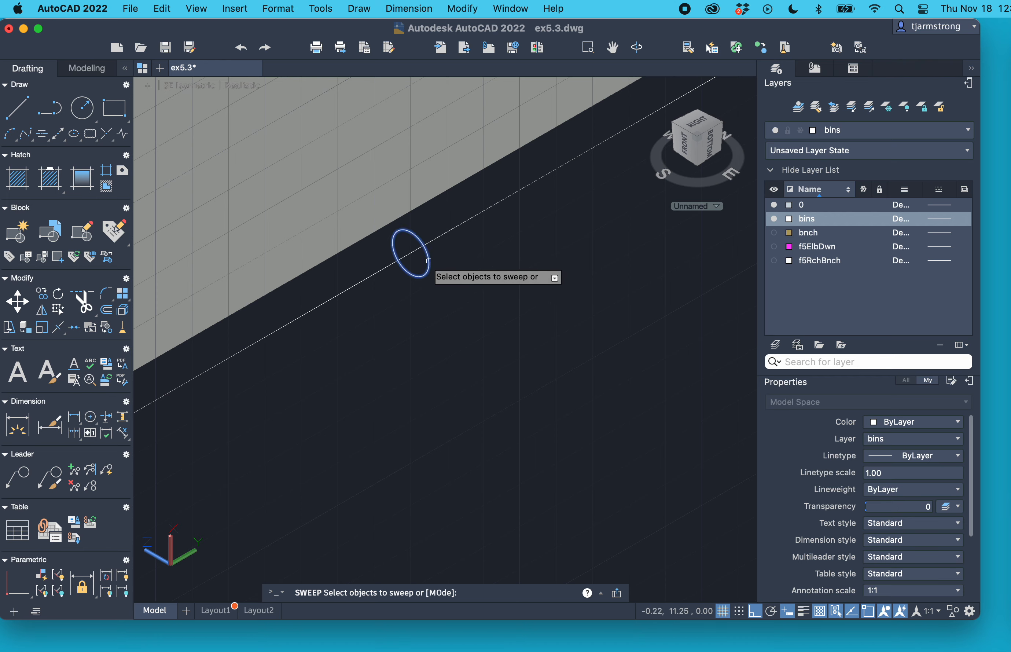
key("Return")
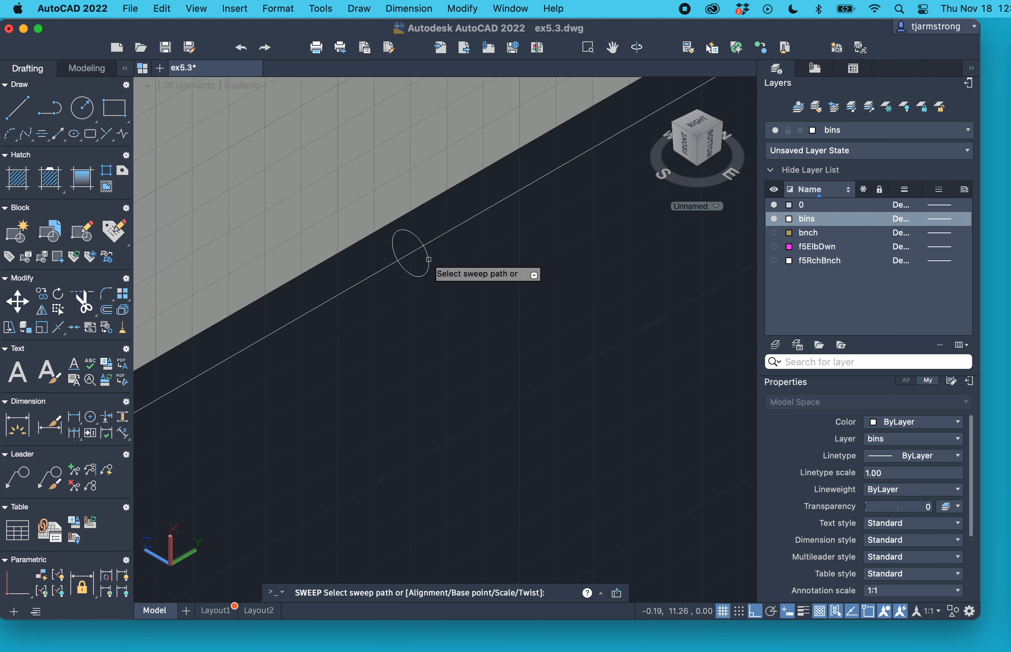
left_click(450, 230)
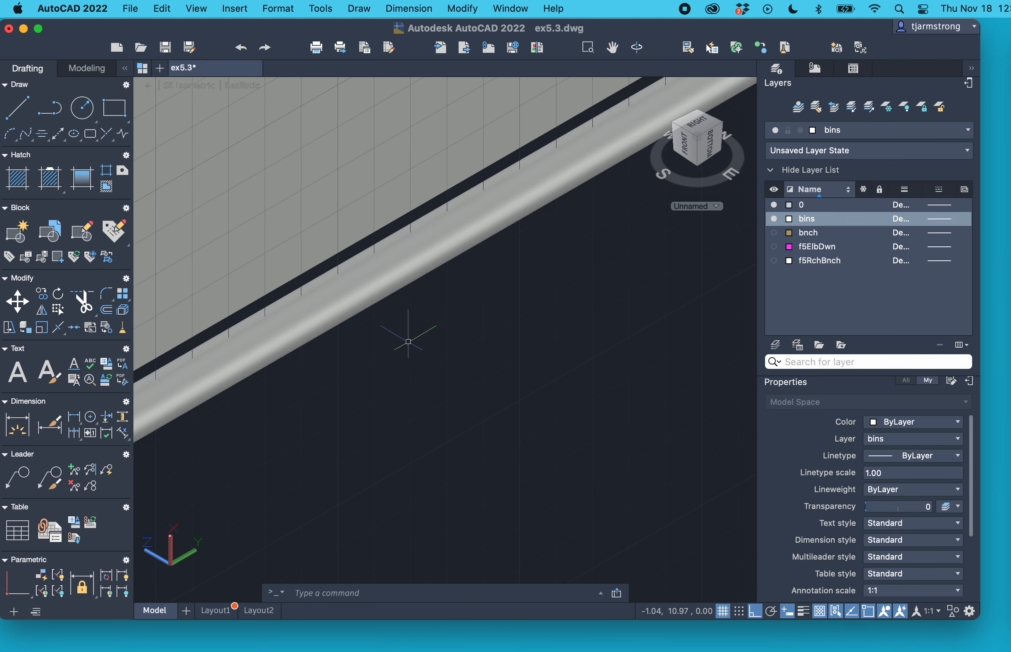
Move the swept rim 6.75 units straight up to the bin's top edge, using a base point on its long front side
scroll(410, 342, "up", 2)
scroll(412, 343, "down", 3)
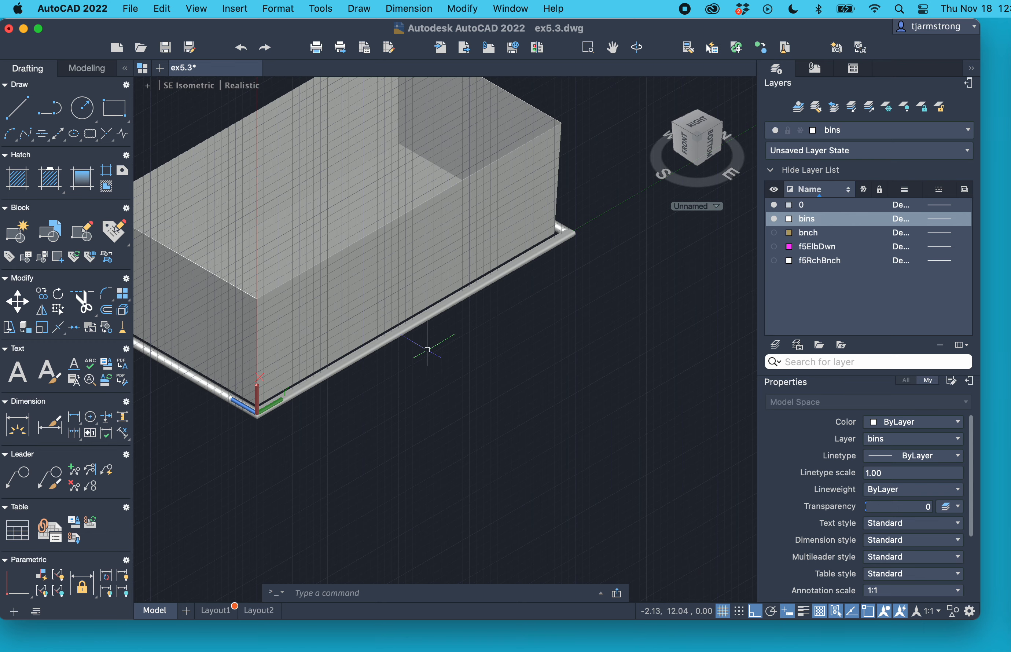
type("move")
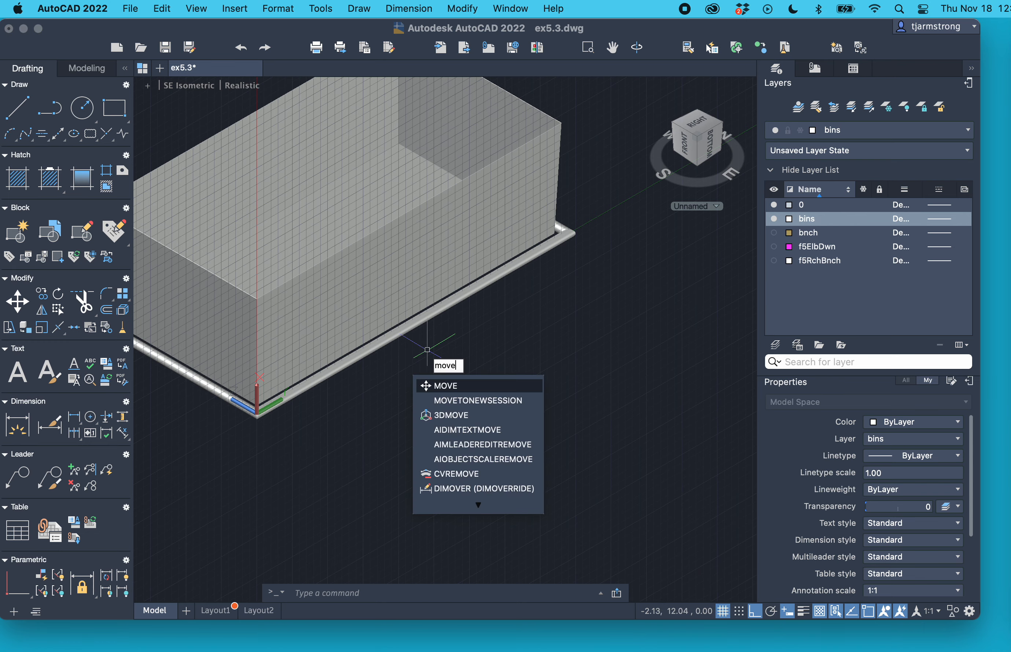
key("Return")
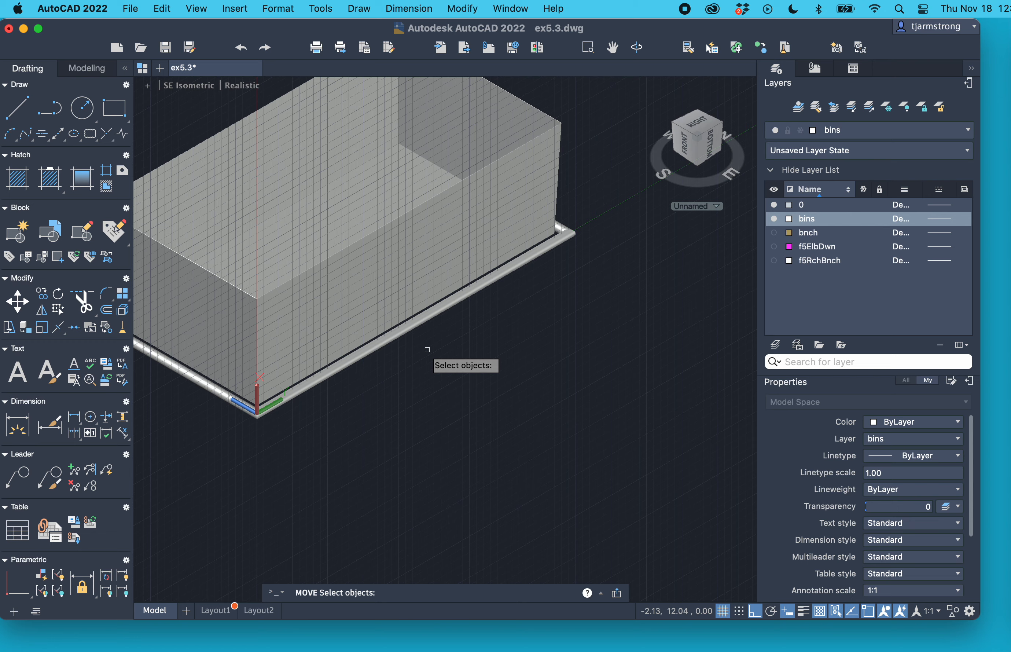
left_click(572, 233)
key("Return")
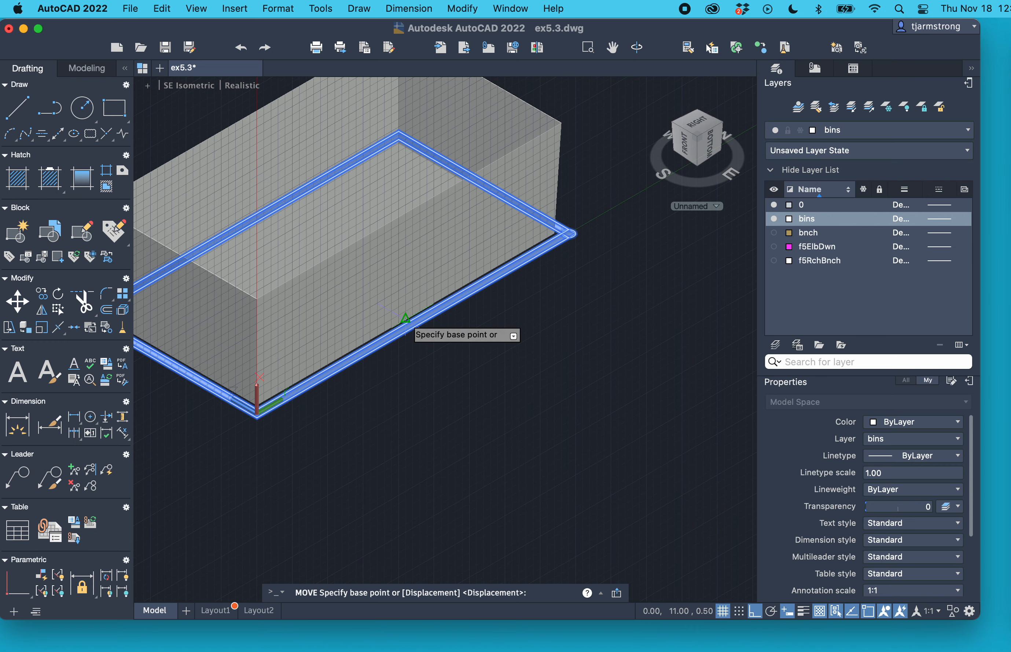
left_click(409, 322)
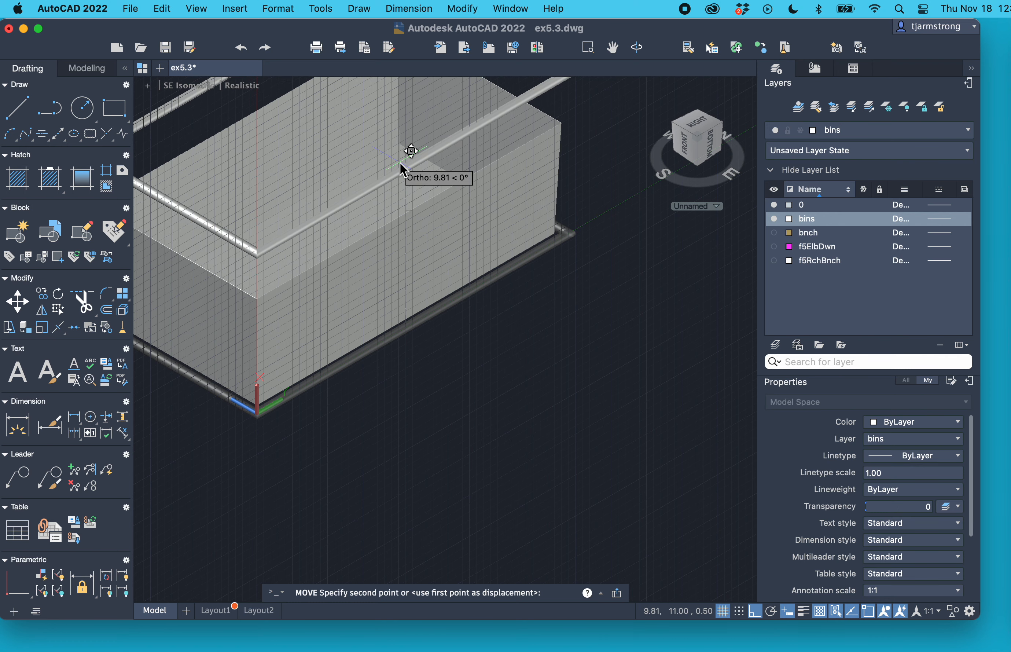
type("6.")
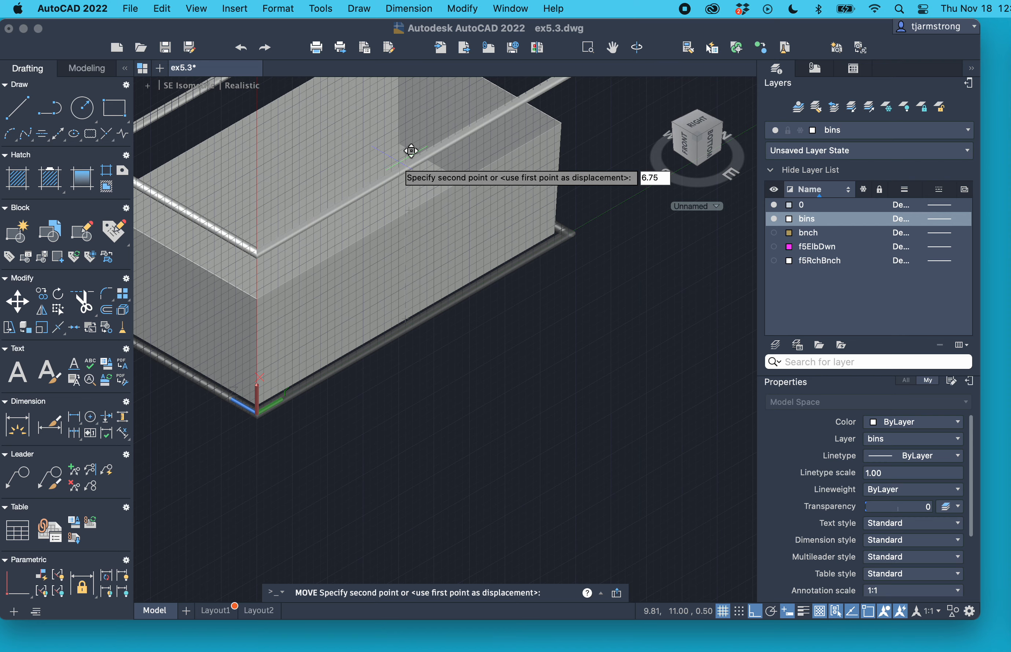
type("75")
key("Return")
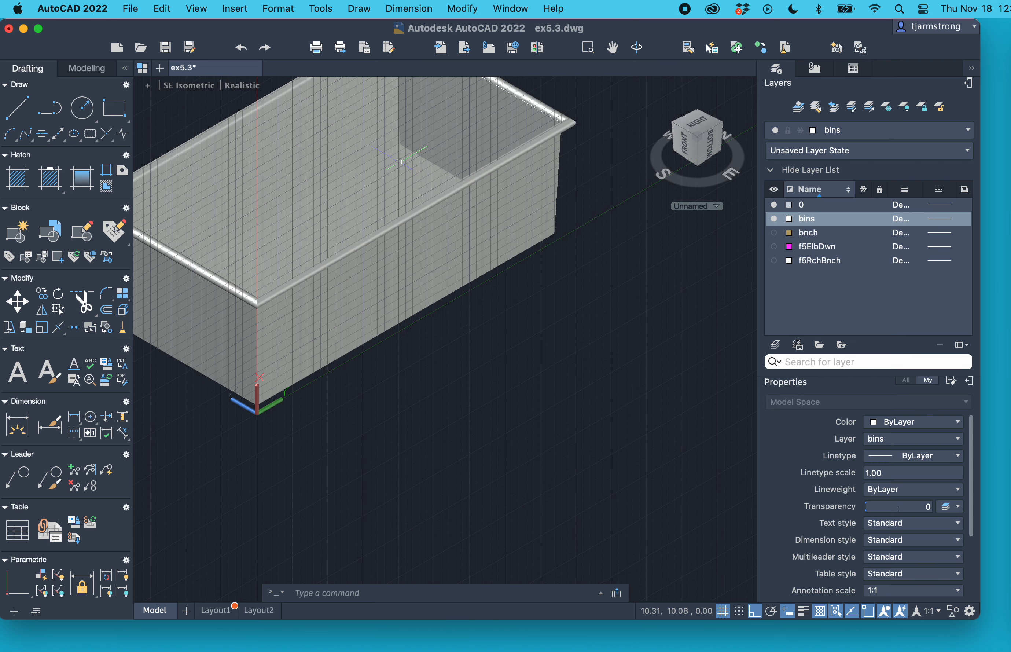
Set the viewport's visual style to Shaded with edges with the whole bin in view
scroll(373, 440, "down", 5)
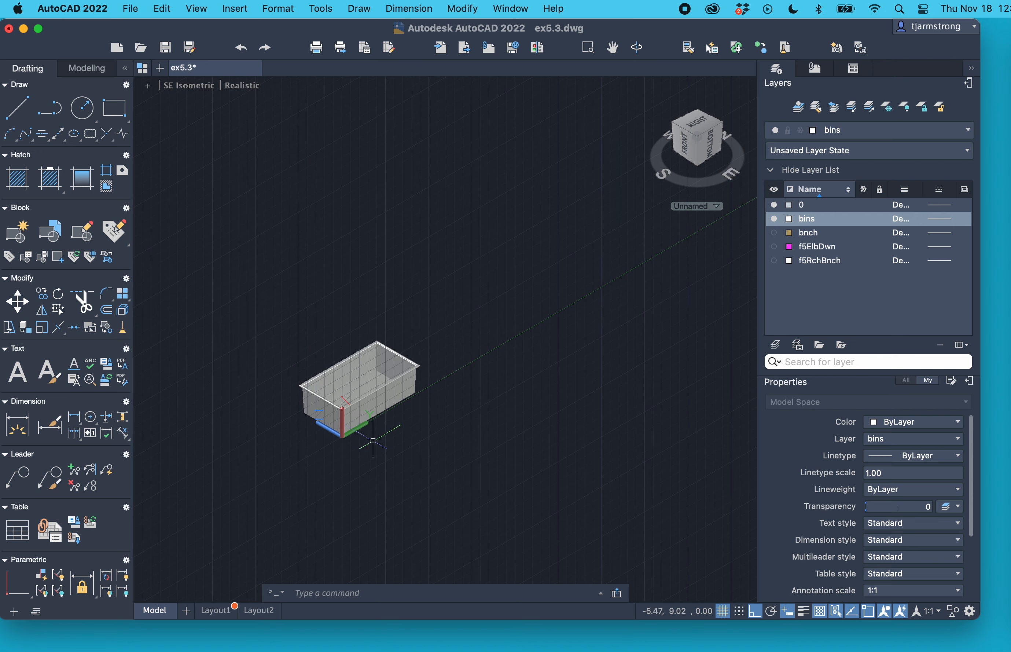
left_click(421, 449)
scroll(422, 444, "up", 3)
key("Escape")
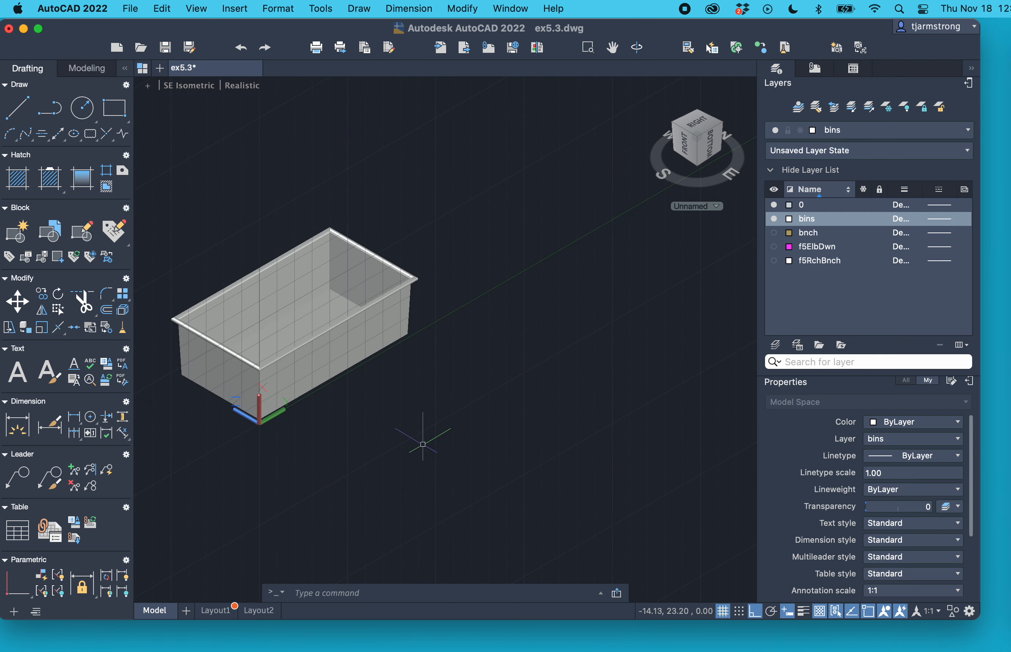
middle_click_drag(459, 406, 540, 371)
left_click(242, 85)
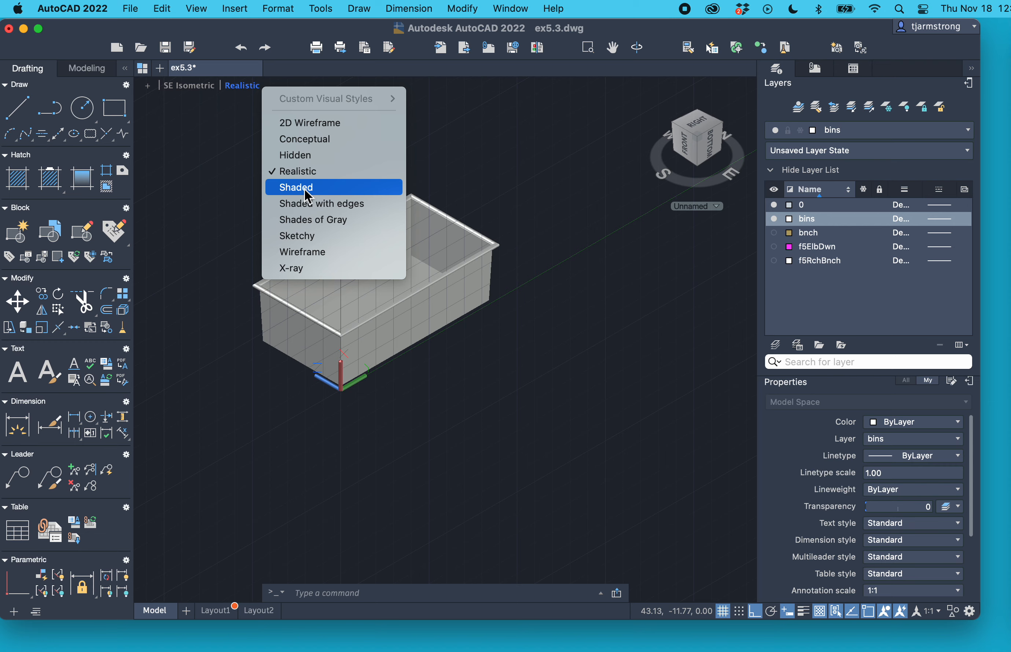
left_click(321, 203)
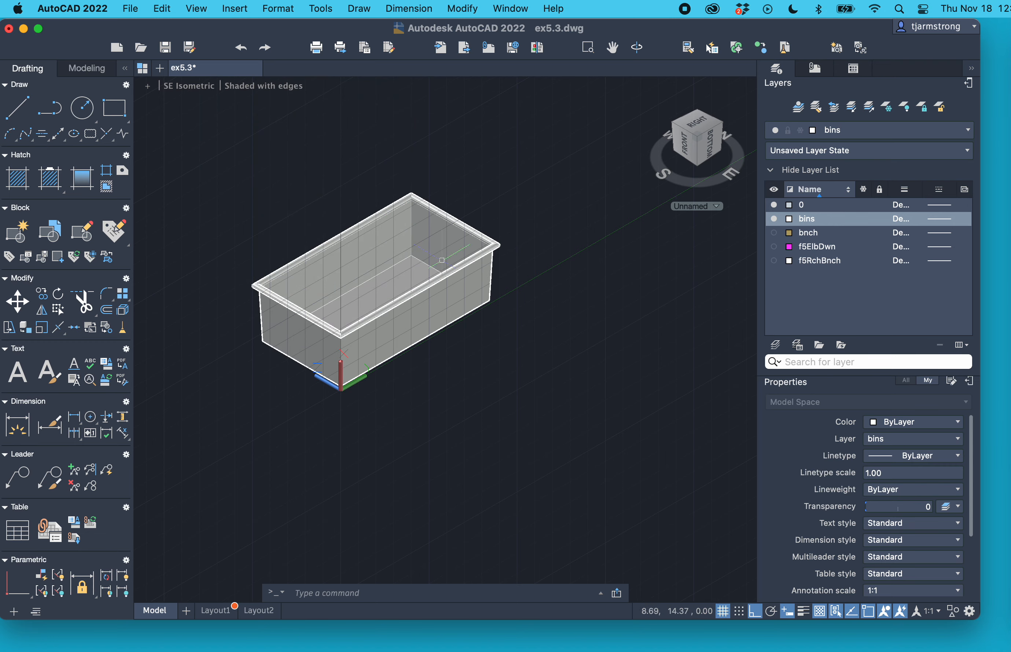
Switch the current coordinate system back to WCS
left_click(493, 417)
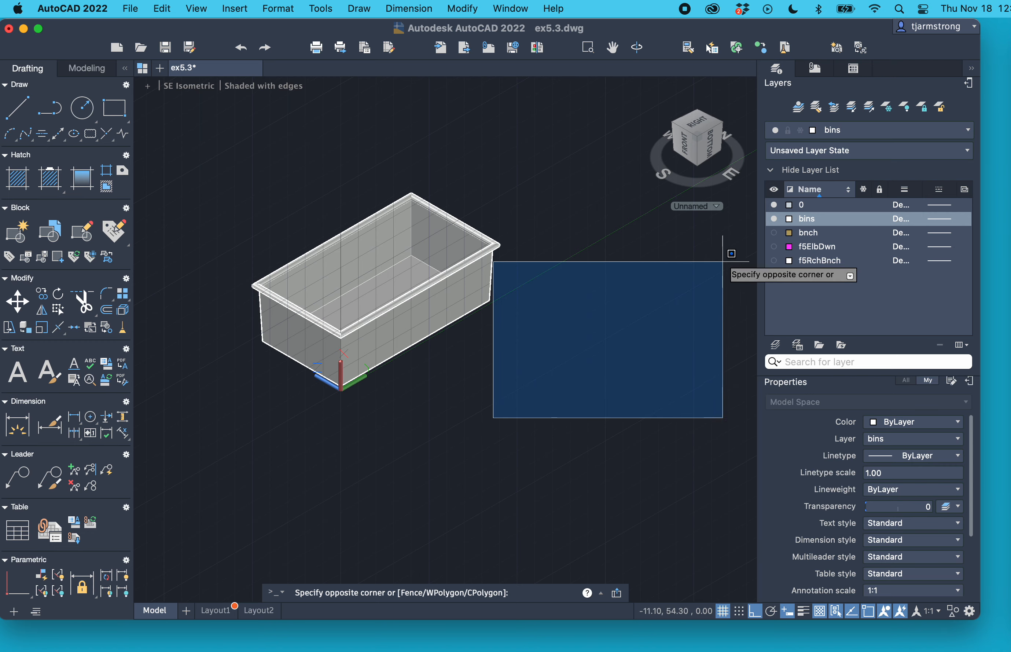
left_click(717, 206)
left_click(719, 207)
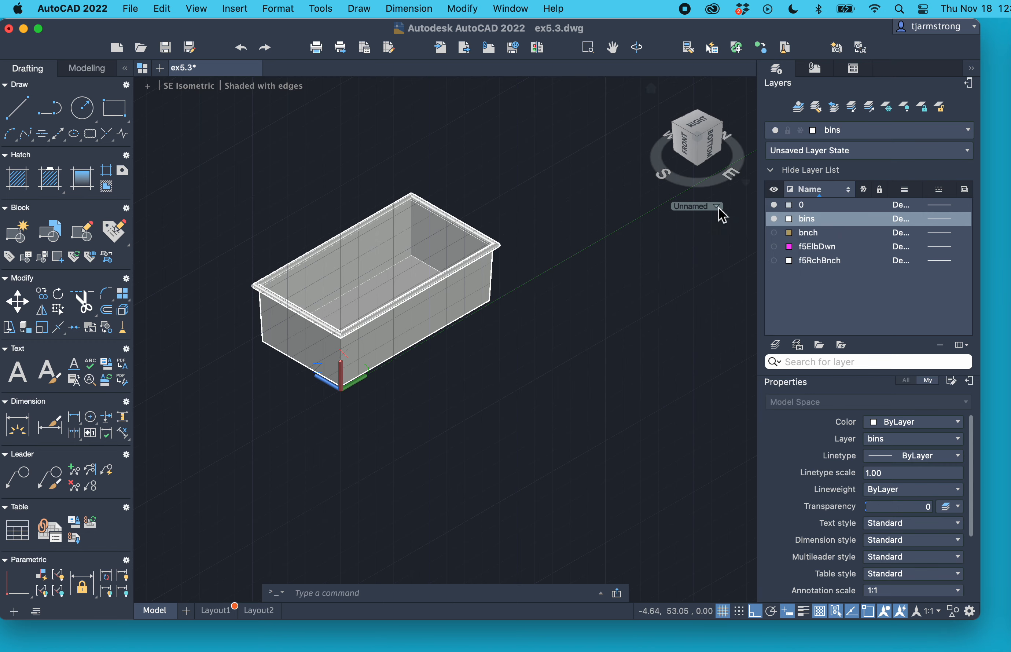
left_click(718, 209)
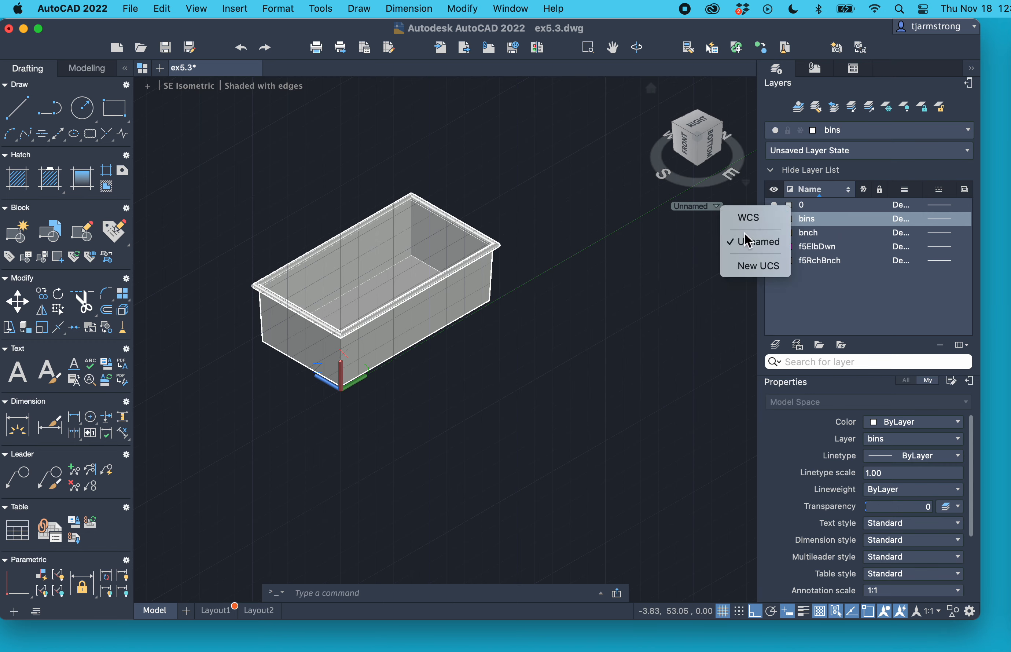
left_click(745, 217)
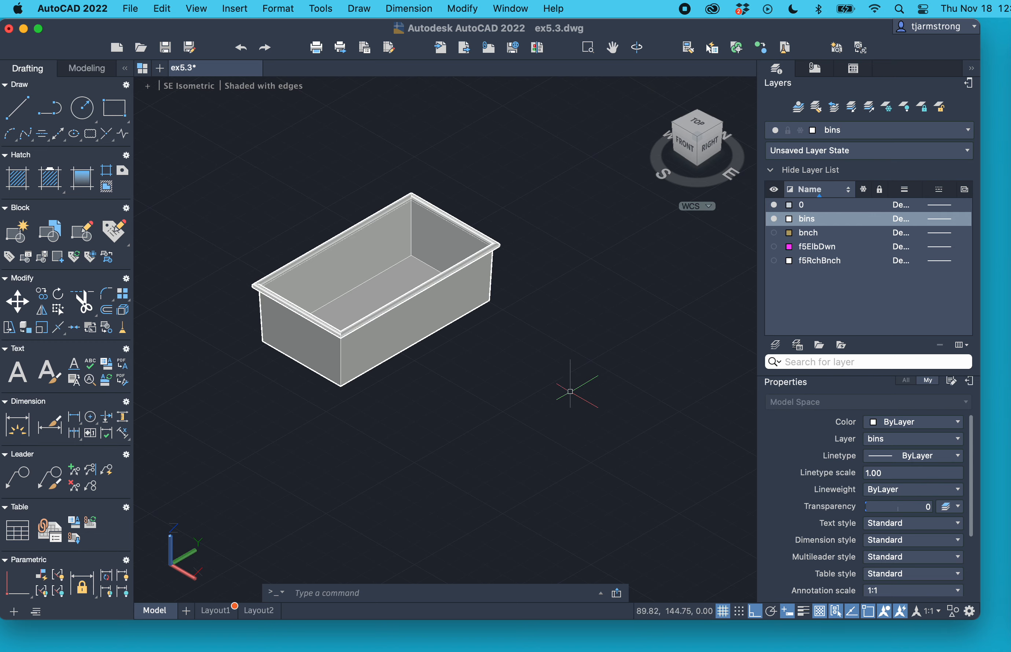
Set up a Write Block of the whole bin with its insertion base point picked at X 149.36, Y 41.69, Z 87.50
type("wblock")
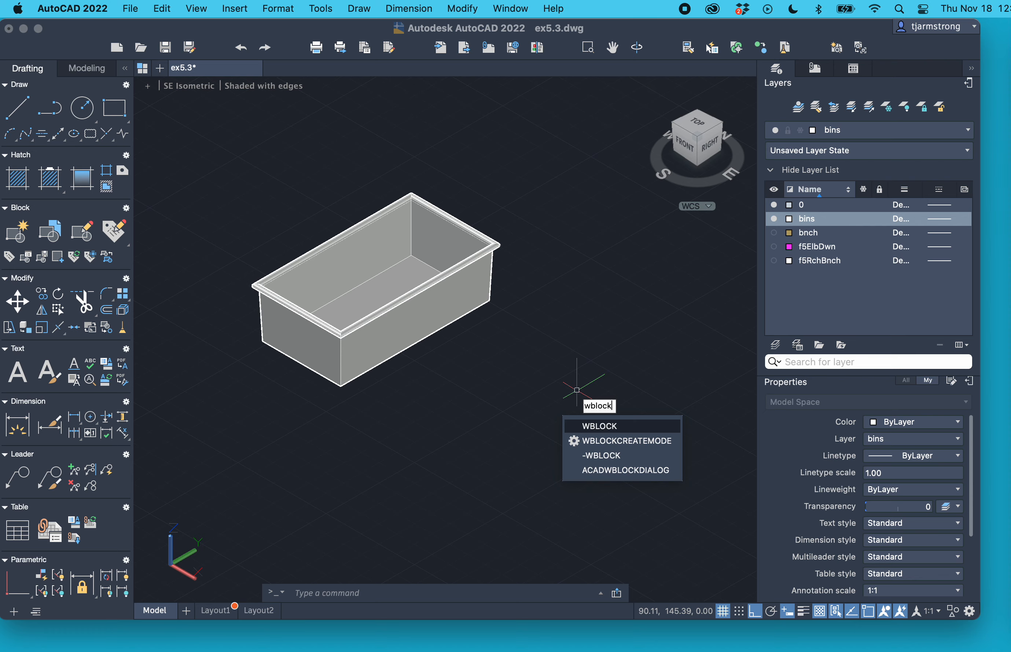
key("Return")
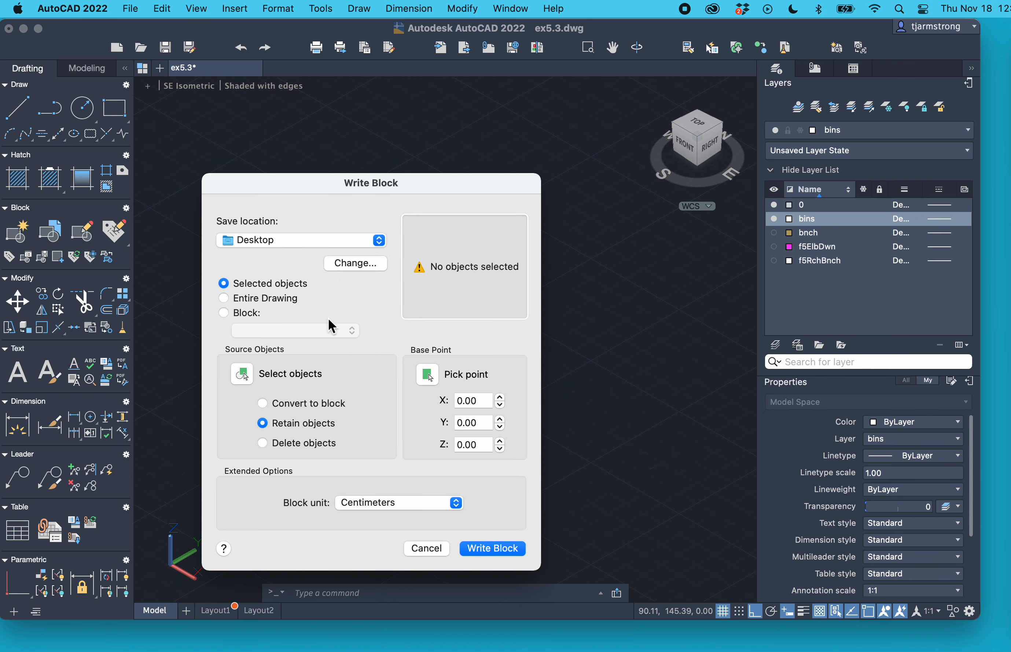
left_click(241, 377)
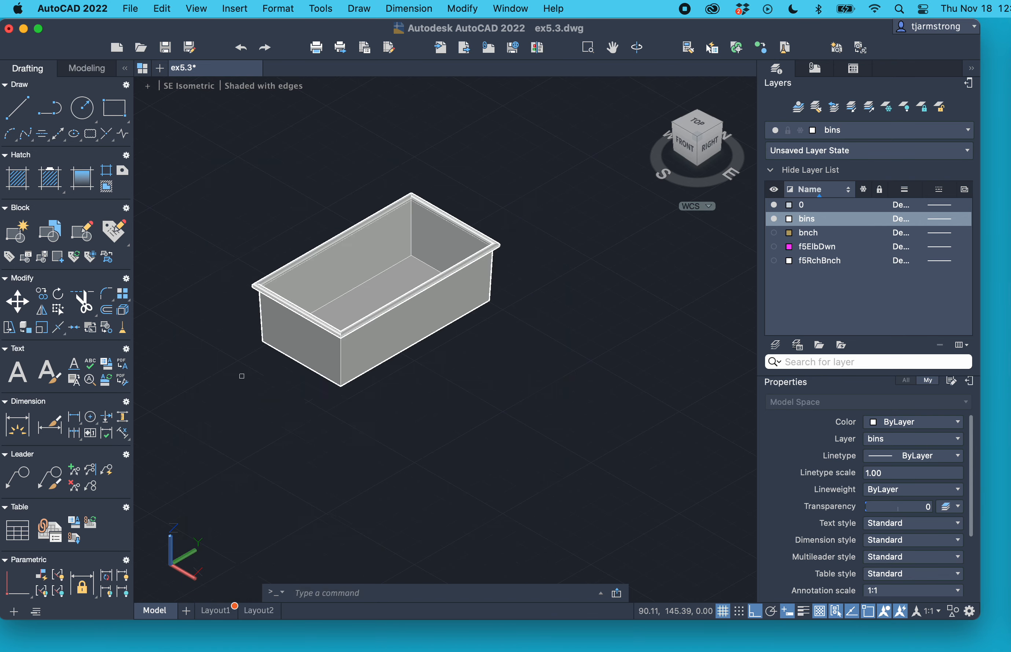
mouse_move(567, 316)
left_mouse_down()
mouse_move(533, 234)
mouse_move(463, 167)
mouse_move(364, 162)
mouse_move(251, 228)
mouse_move(187, 310)
mouse_move(255, 515)
mouse_move(422, 502)
mouse_move(442, 446)
left_mouse_up()
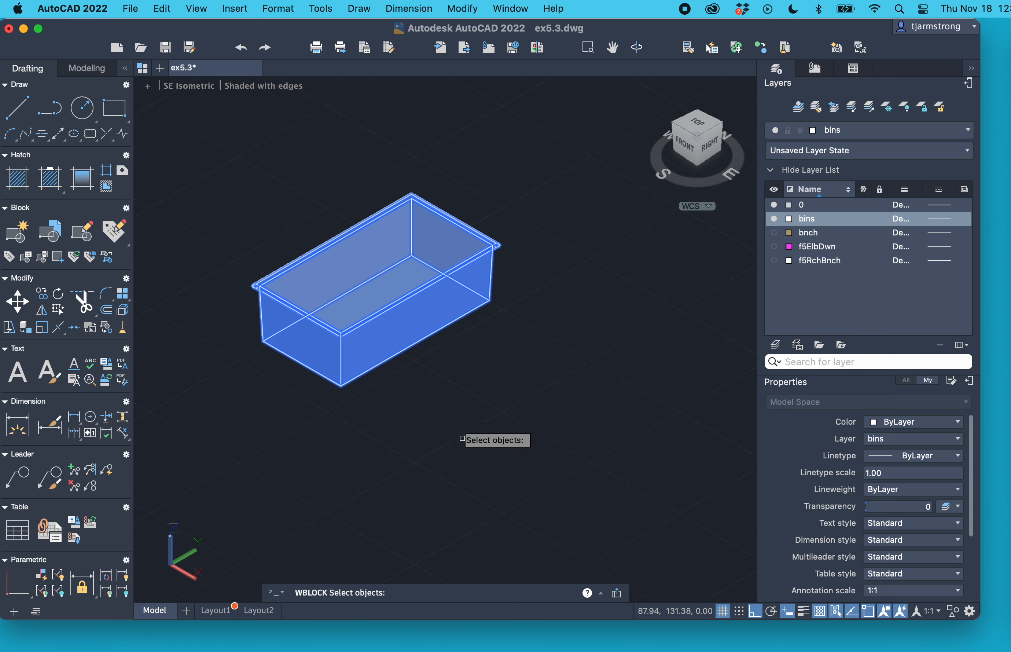
key("Return")
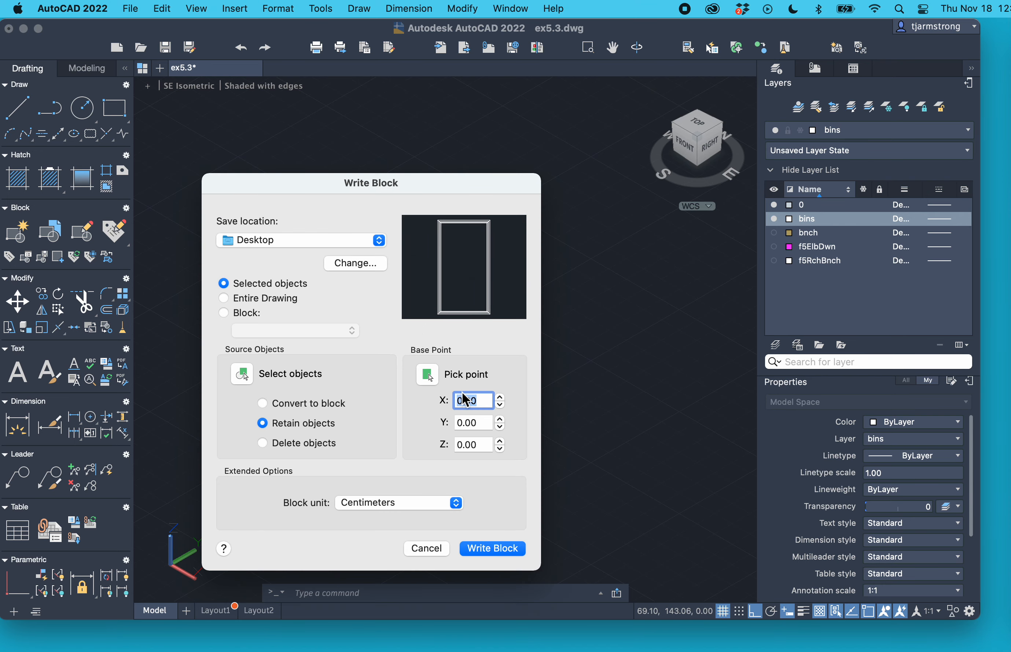
left_click(428, 374)
left_click(408, 374)
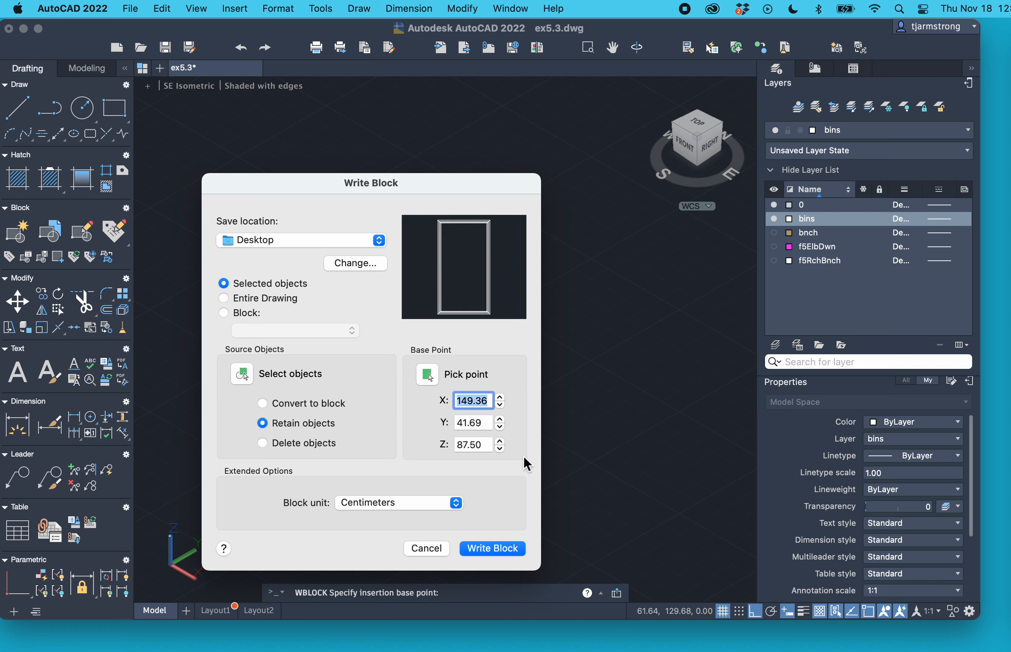
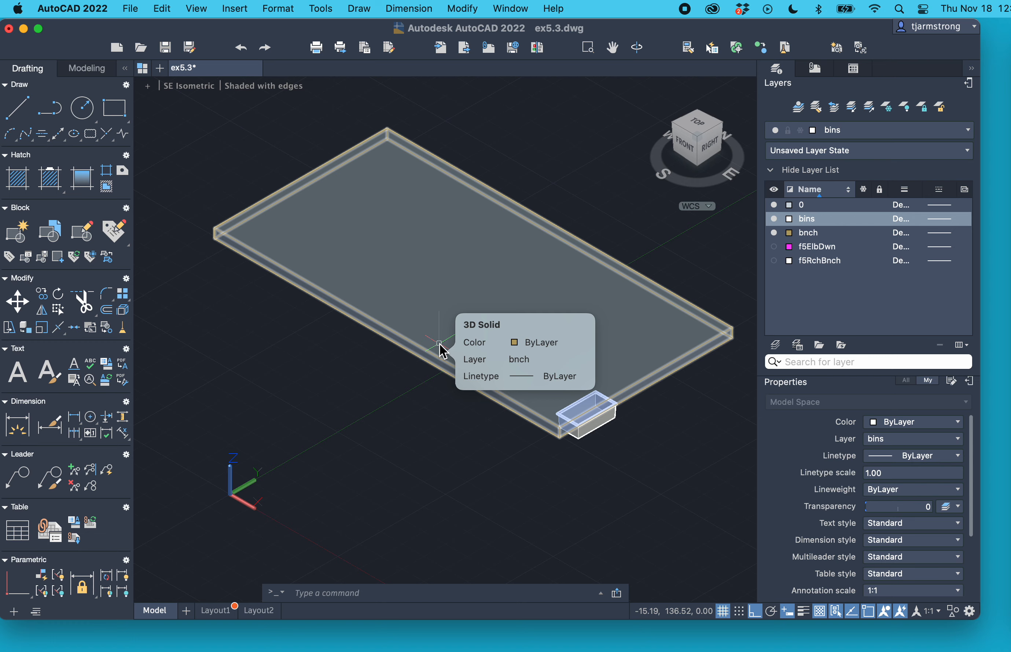
Try to draw a 12 by 22 rectangle starting at the midpoint of the bench top's long front edge
left_click(124, 109)
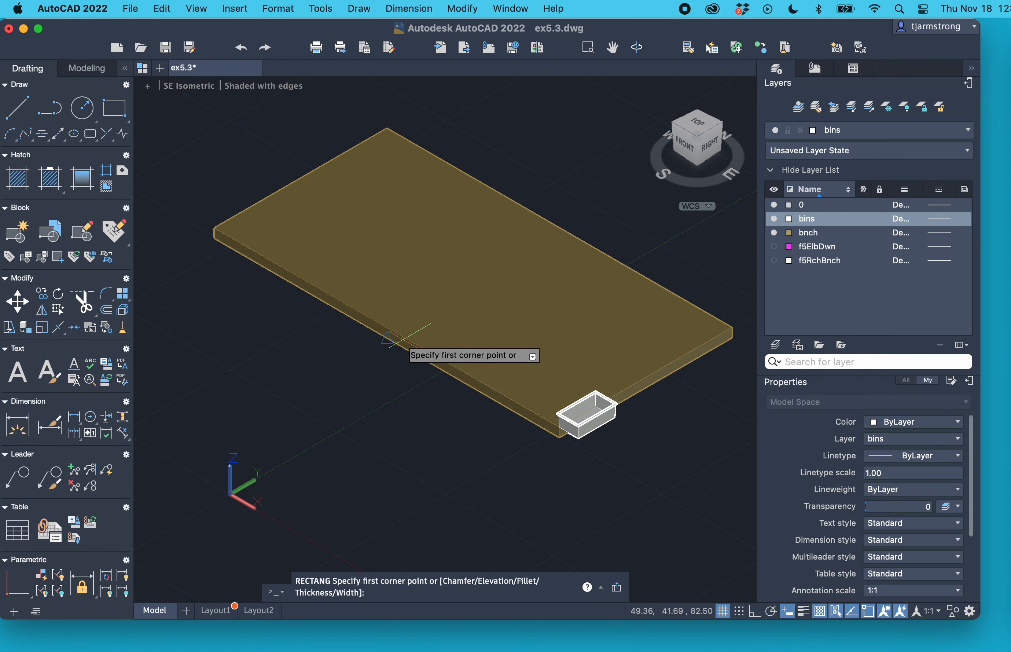
left_click(387, 328)
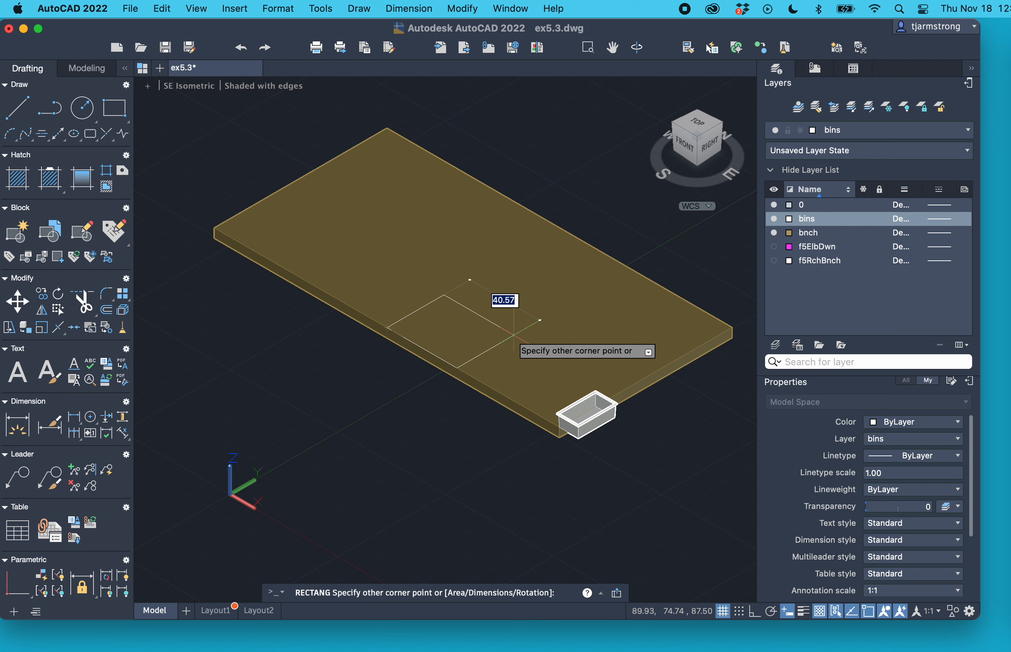
type("1")
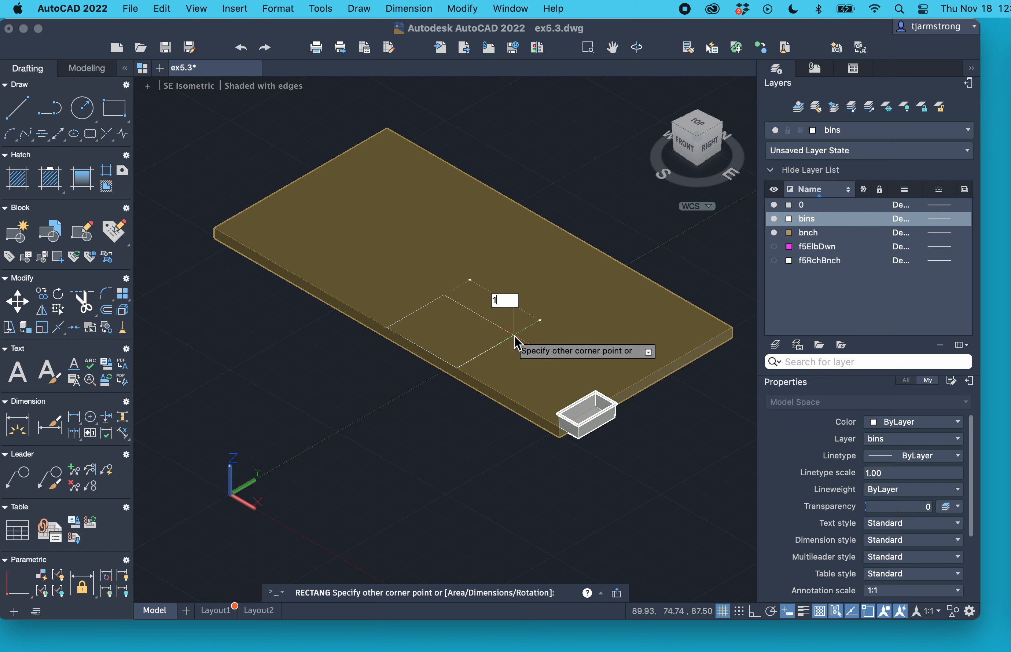
type("2")
key("Tab")
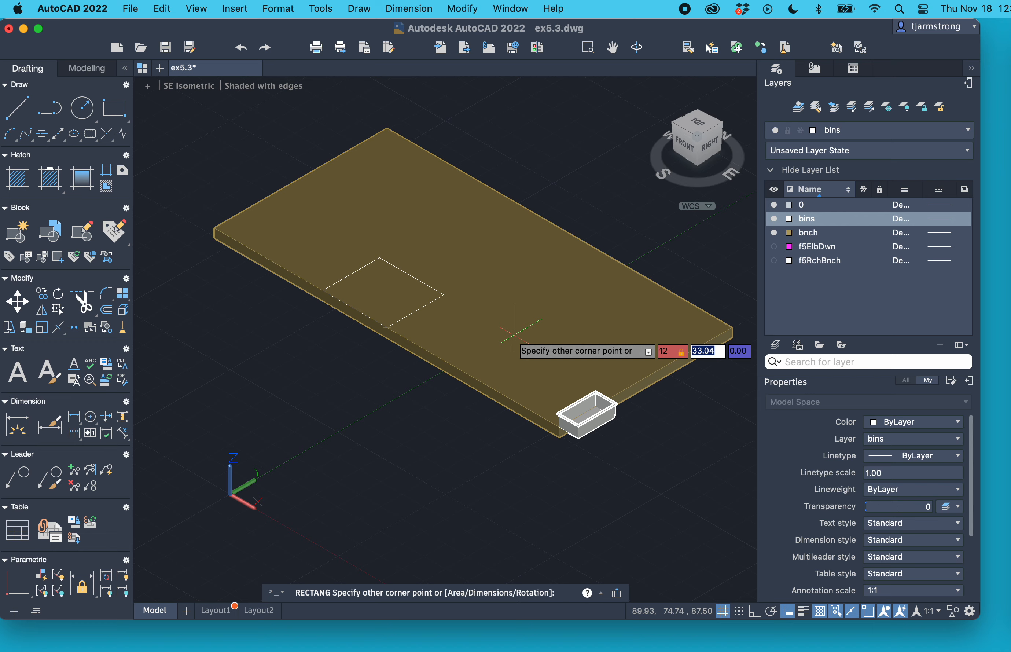
type("22")
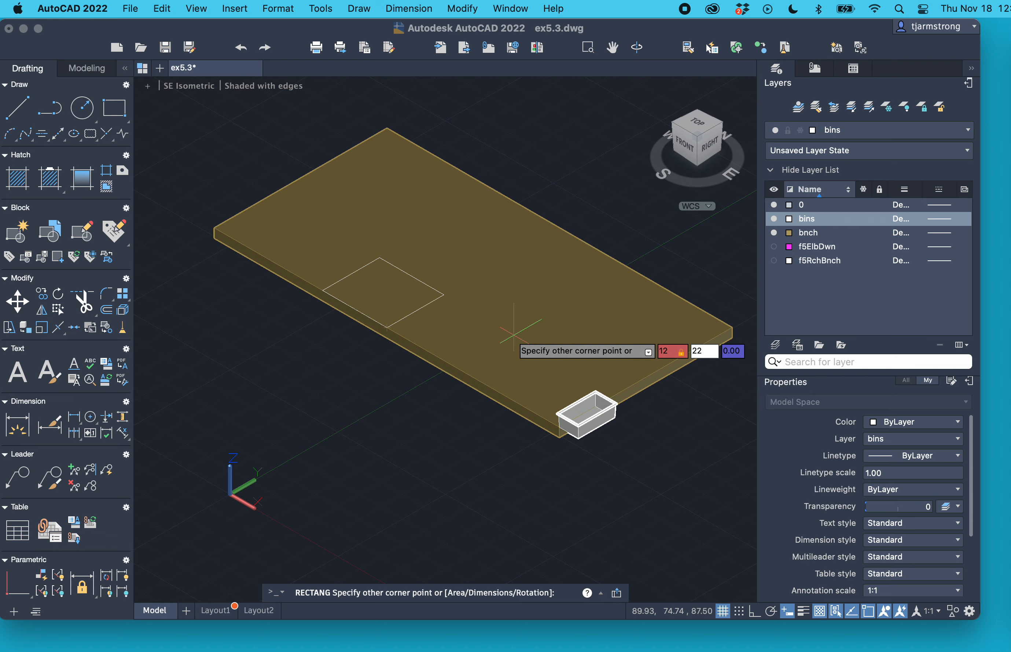
key("Return")
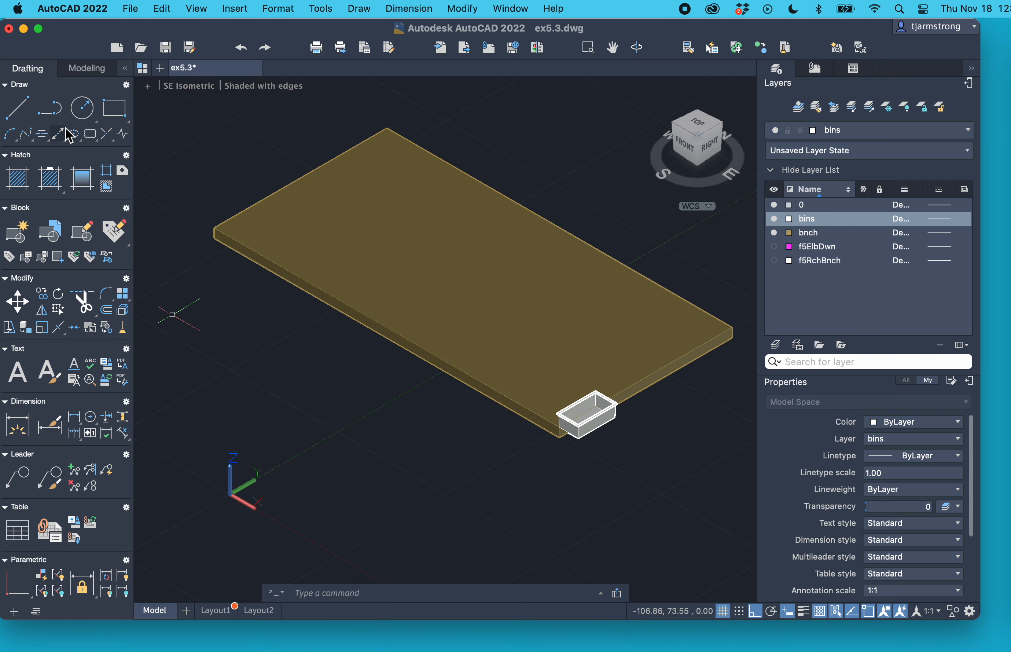
Draw a 22 by 22 square on the bench top, starting at its upper corner at the end of the front edge farthest from the bin
left_click(115, 108)
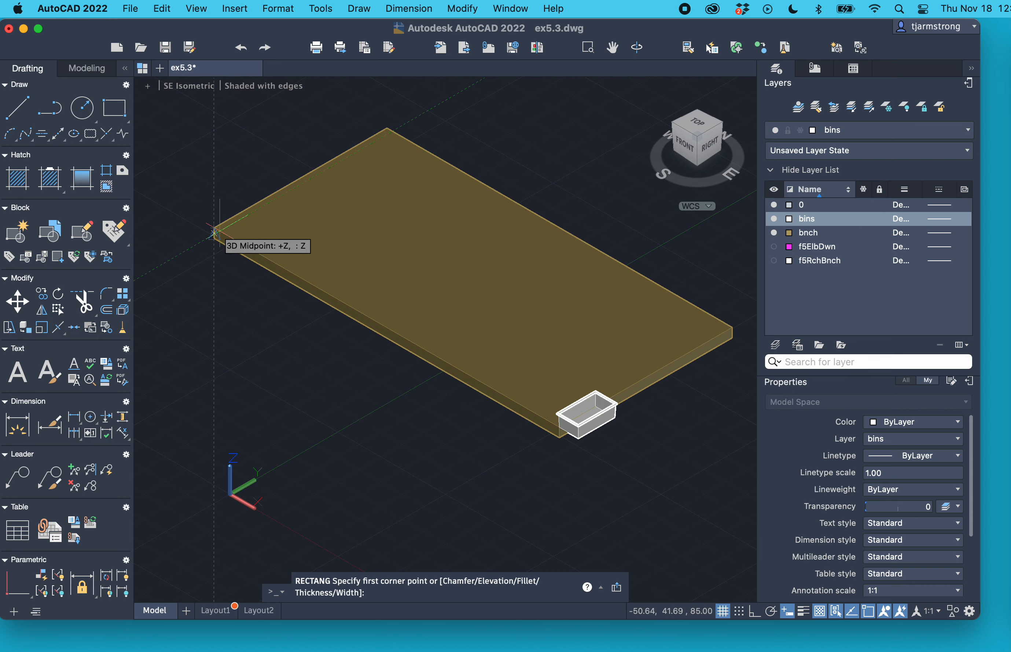
scroll(215, 230, "up", 3)
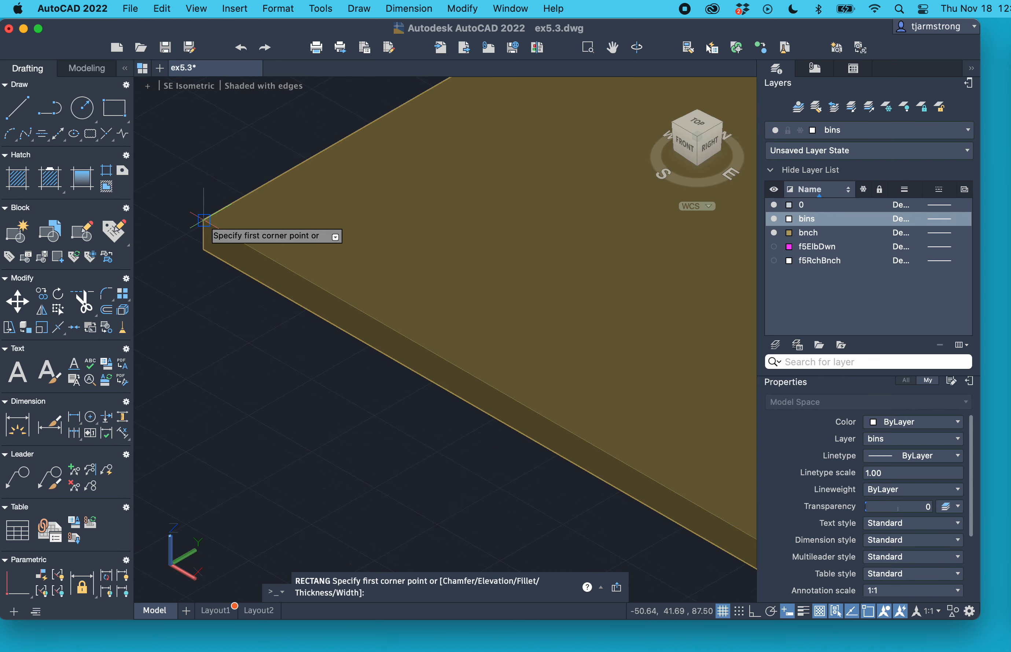
left_click(206, 220)
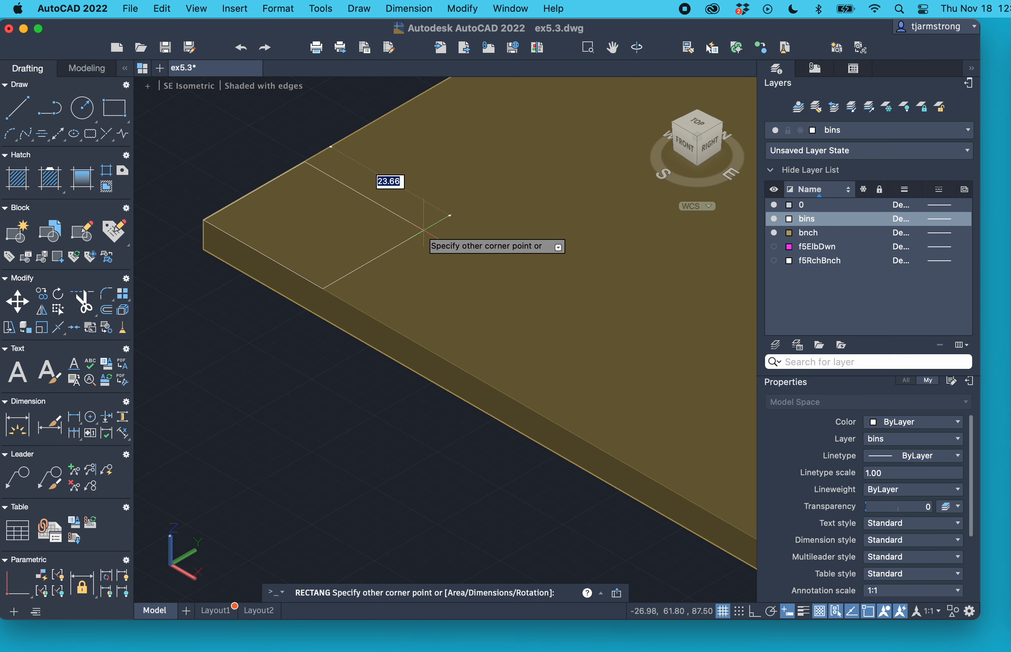
type("22")
key("Tab")
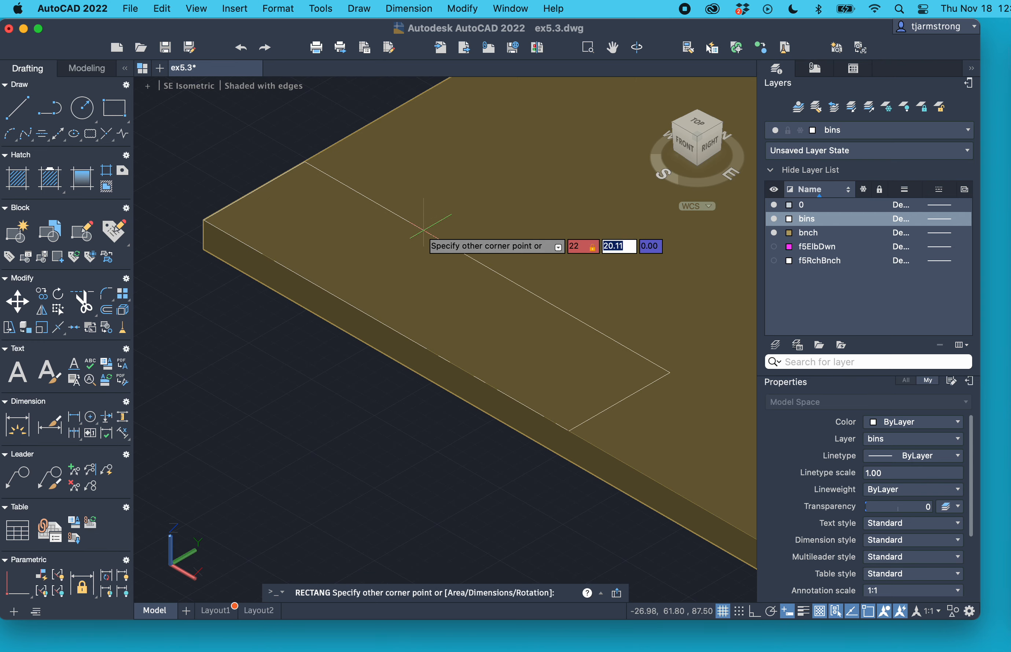
type("2")
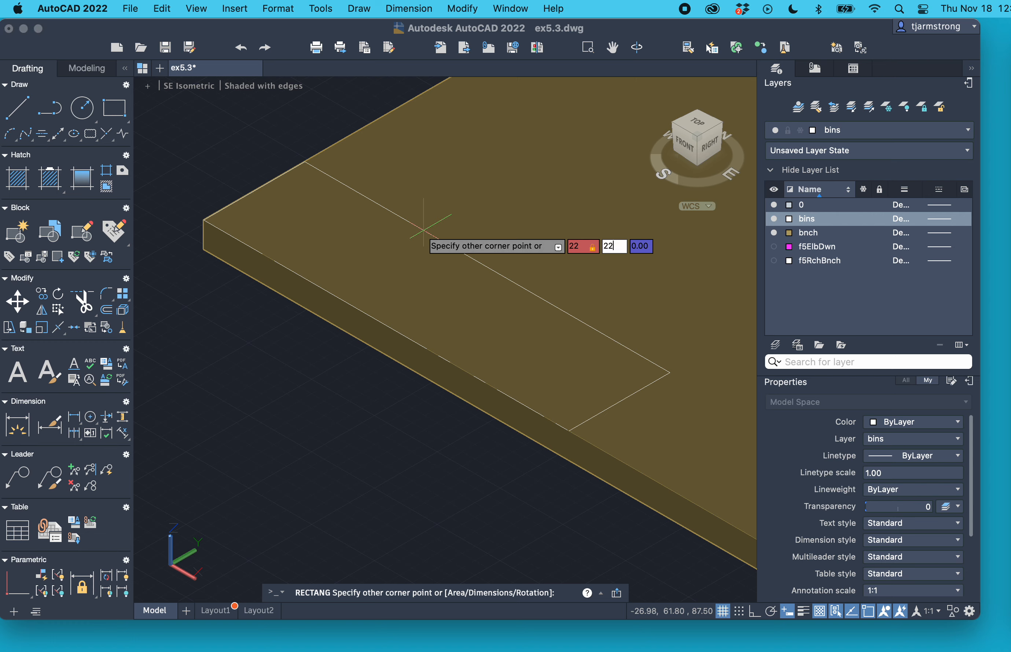
type("2")
key("Return")
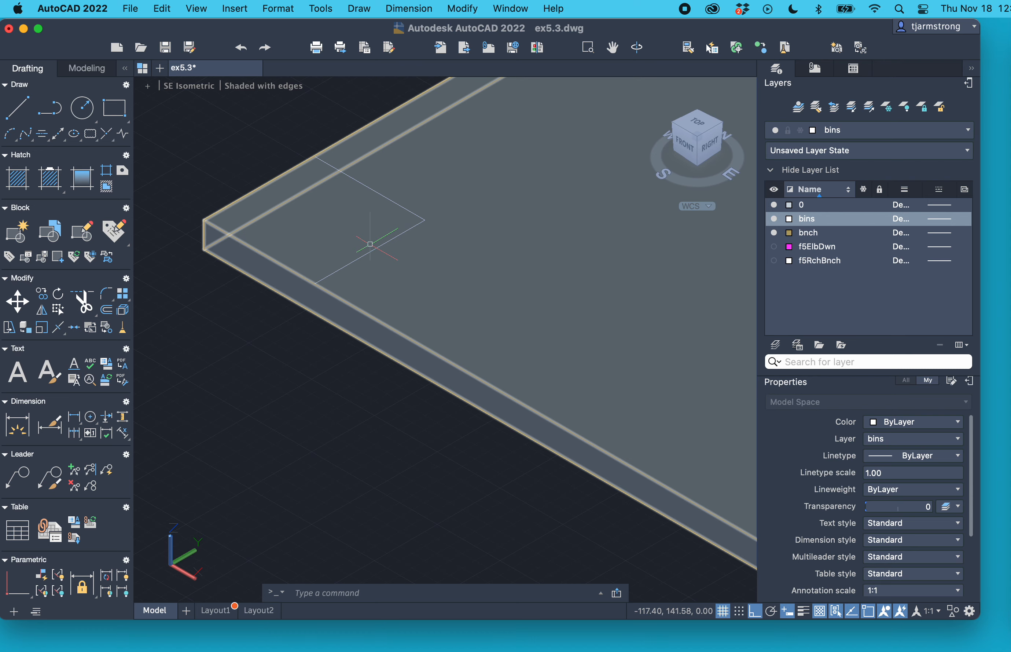
Move the square along the bench's front edge, placing the midpoint of its front side at the midpoint of that edge
mouse_move(370, 245)
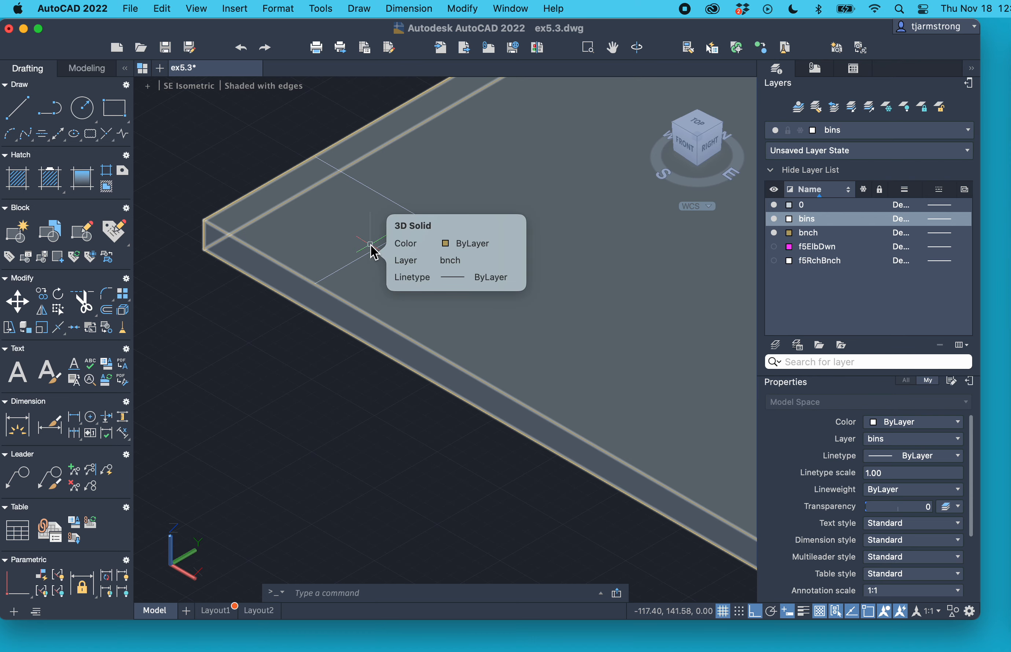
type("move")
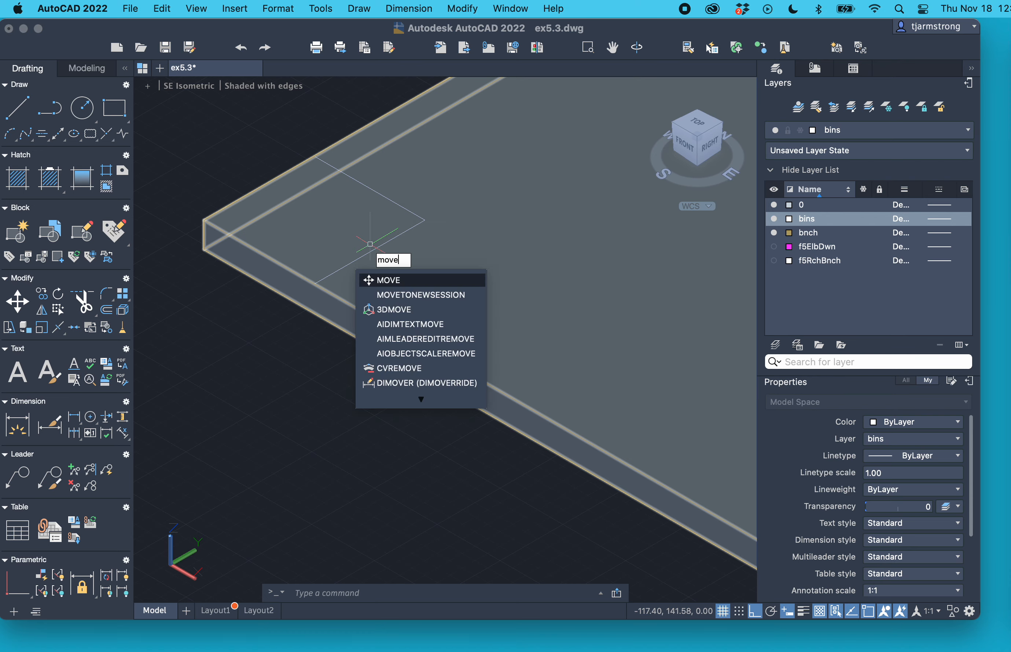
key("Return")
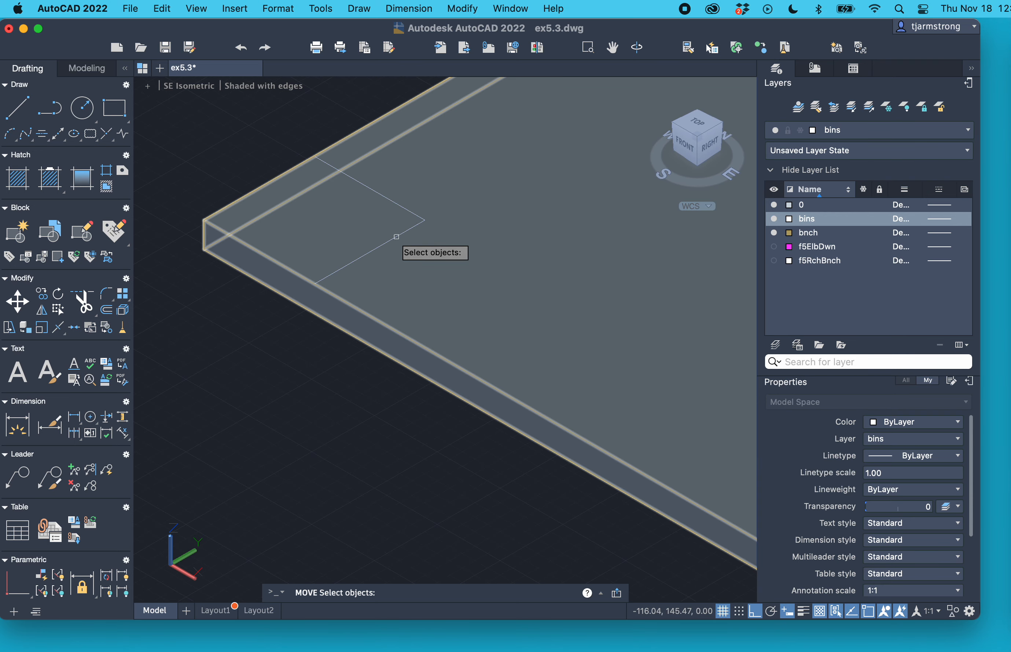
left_click(397, 237)
key("Return")
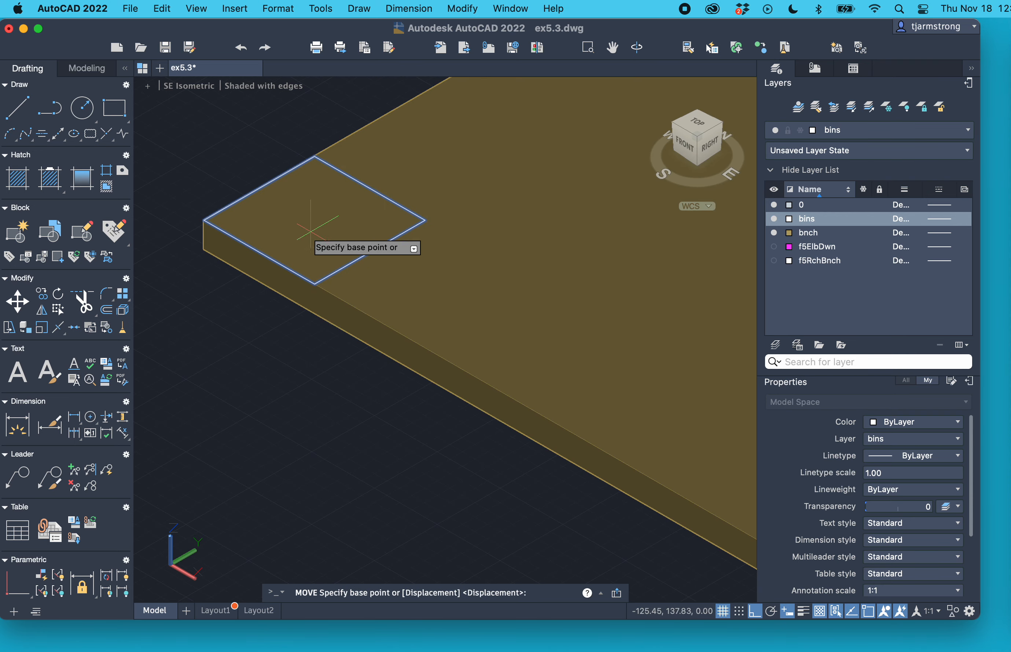
left_click(257, 250)
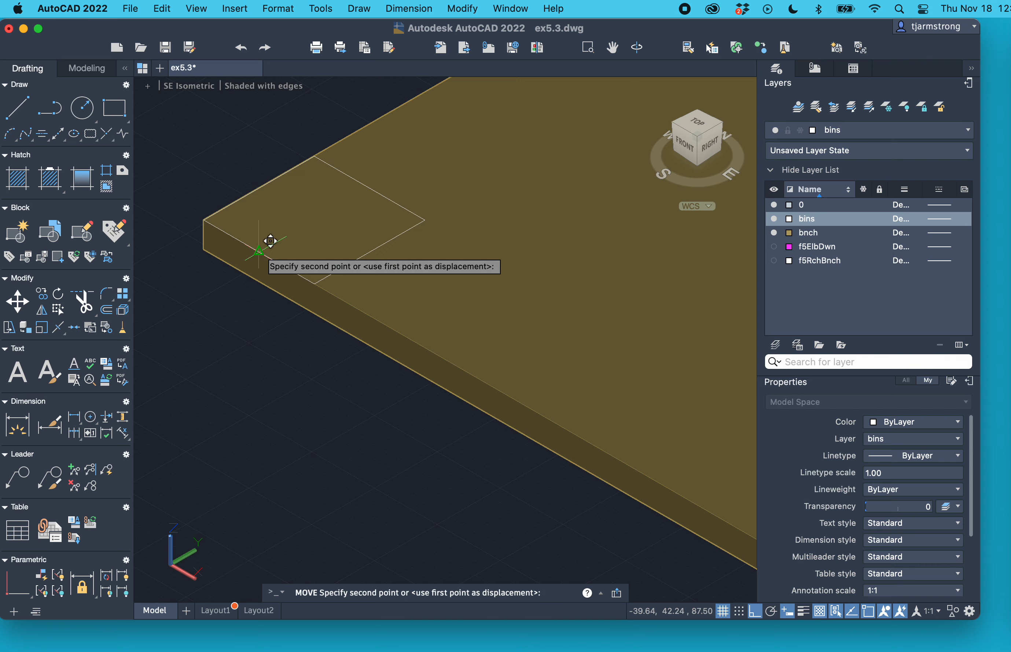
scroll(426, 303, "down", 3)
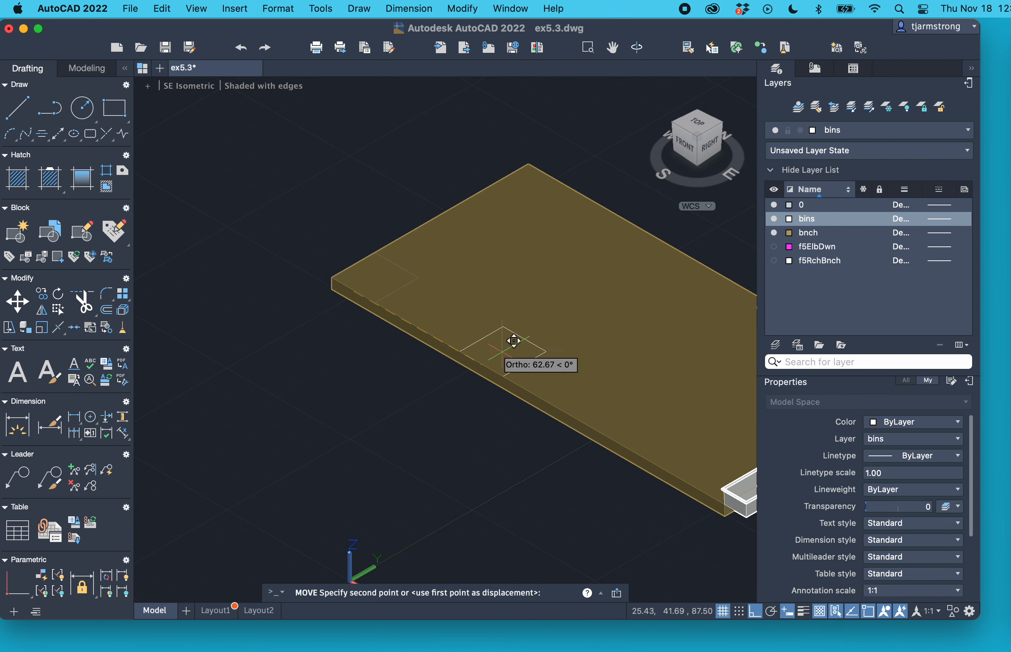
left_click(540, 379)
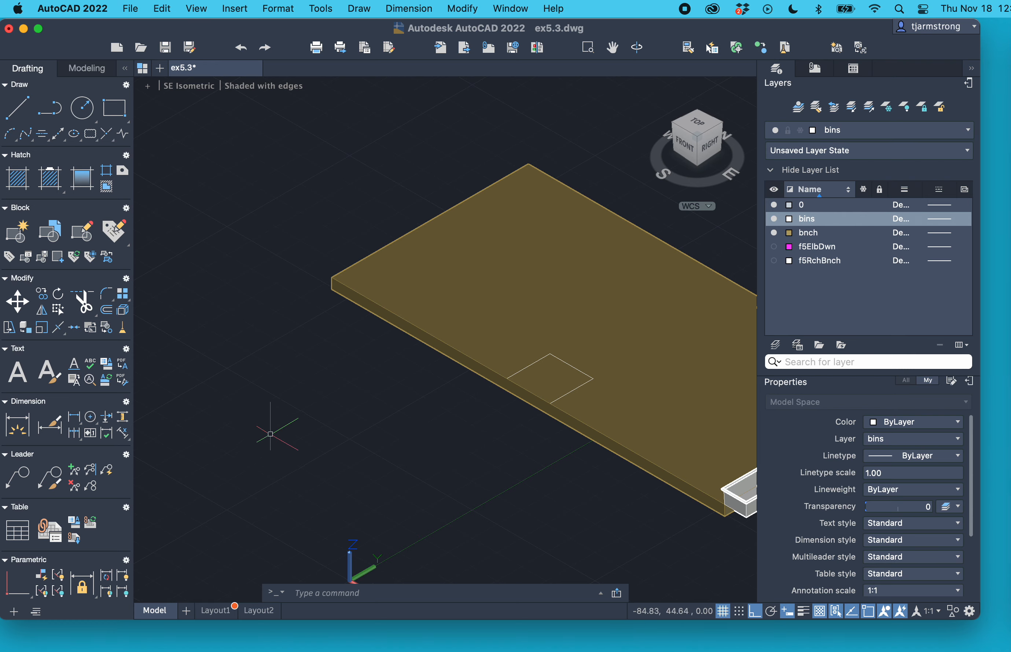
mouse_move(355, 413)
middle_mouse_down()
mouse_move(315, 408)
mouse_move(287, 383)
mouse_move(277, 344)
middle_mouse_up()
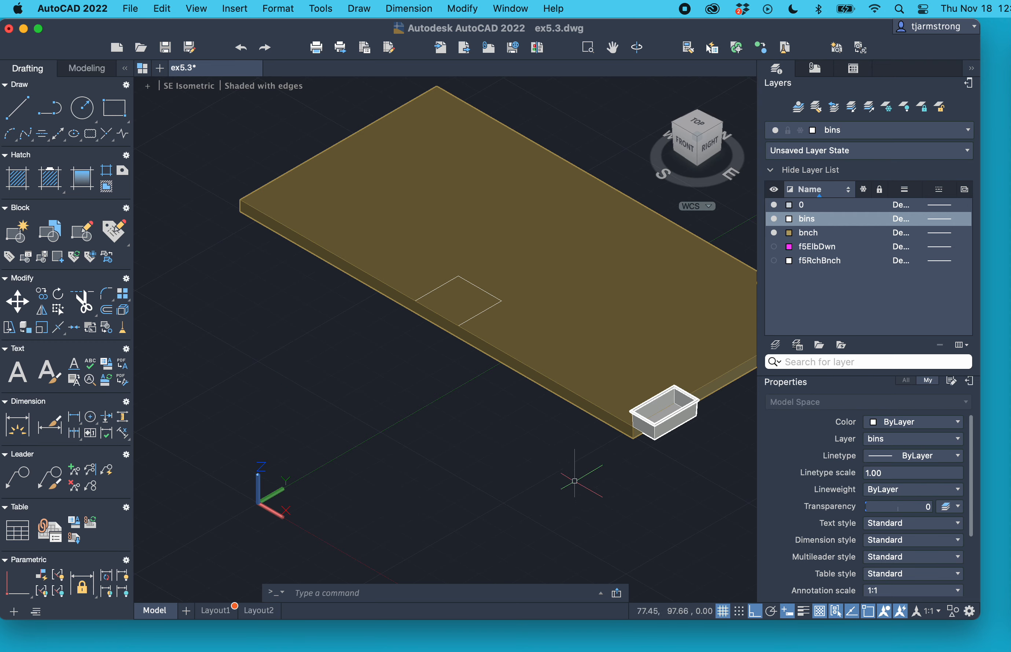
left_click(727, 453)
mouse_move(727, 453)
left_mouse_down()
mouse_move(716, 408)
mouse_move(686, 374)
mouse_move(732, 473)
mouse_move(719, 476)
left_mouse_up()
key("Escape")
left_click(670, 437)
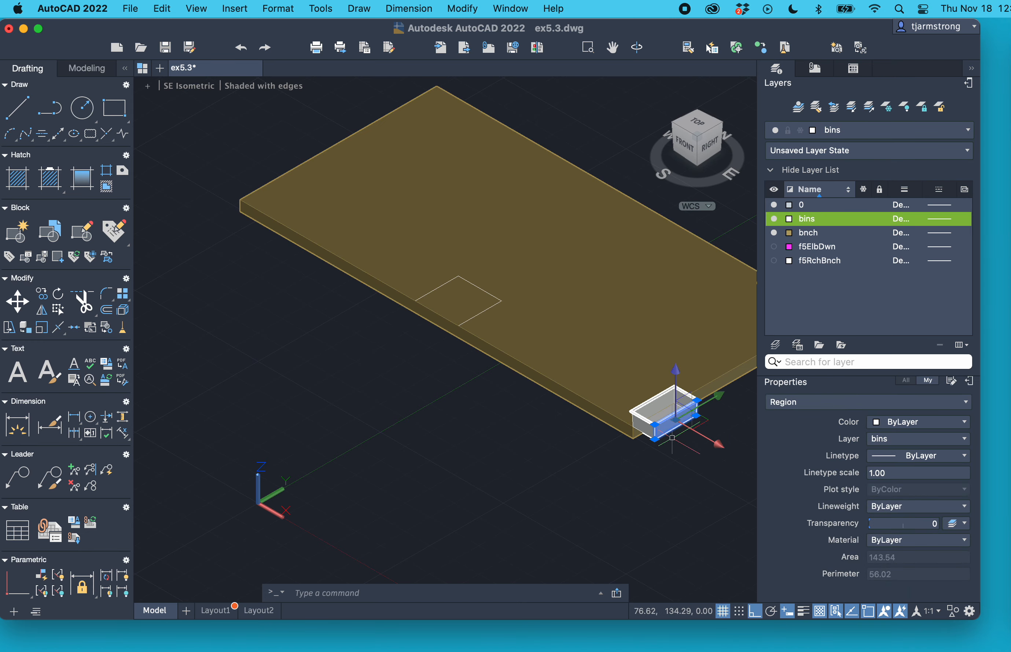
key("Escape")
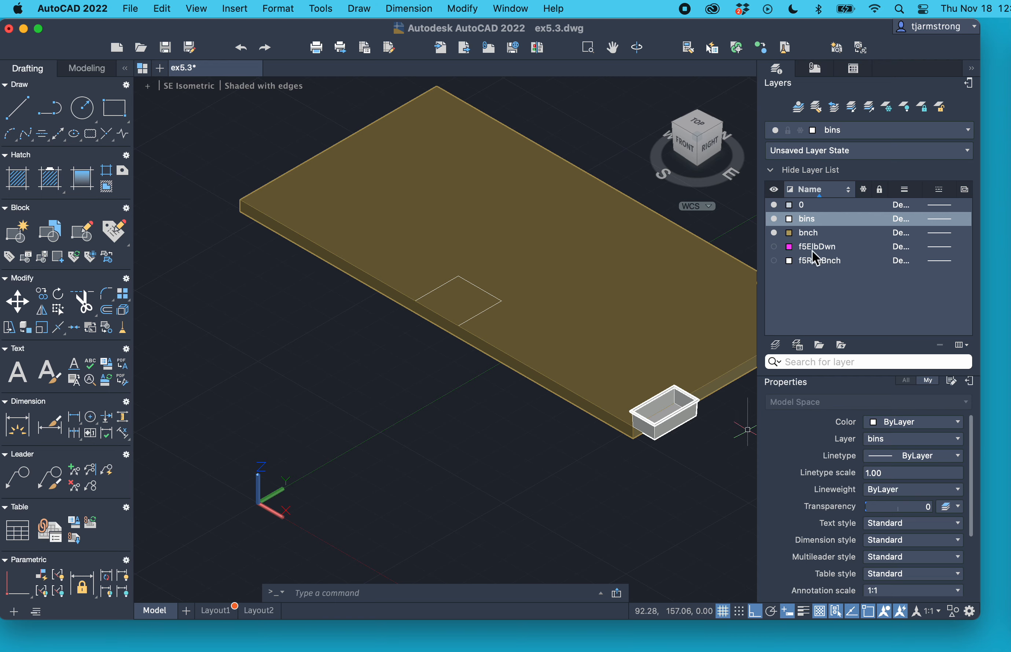
Group all of the bin's objects, keeping the bnch layer hidden only while they are selected
left_click(774, 233)
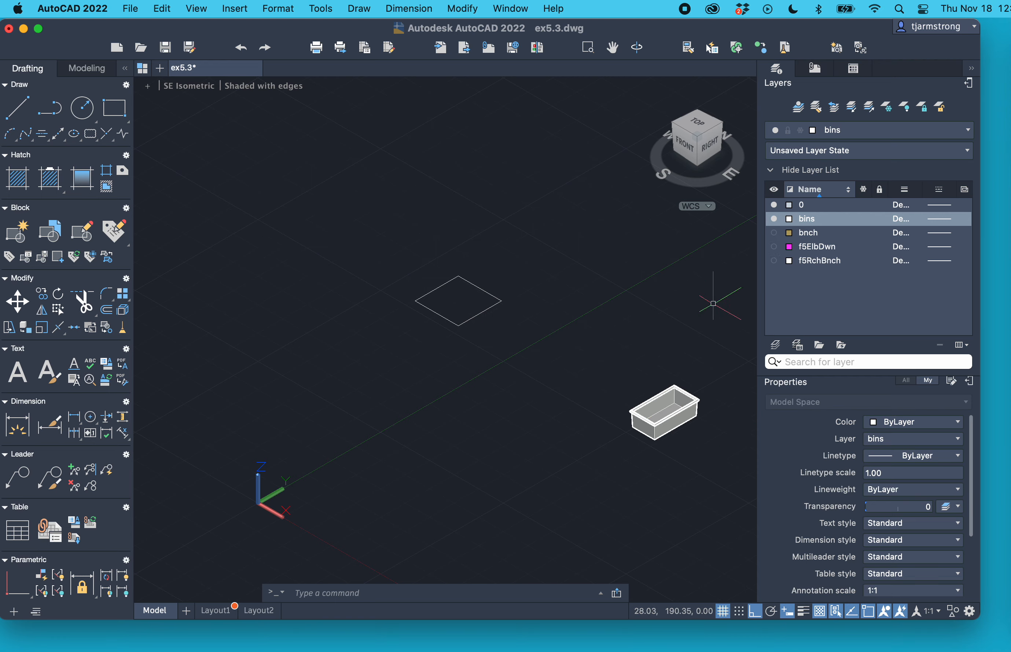
mouse_move(685, 348)
left_mouse_down()
mouse_move(609, 353)
mouse_move(597, 455)
mouse_move(684, 469)
mouse_move(735, 393)
left_mouse_up()
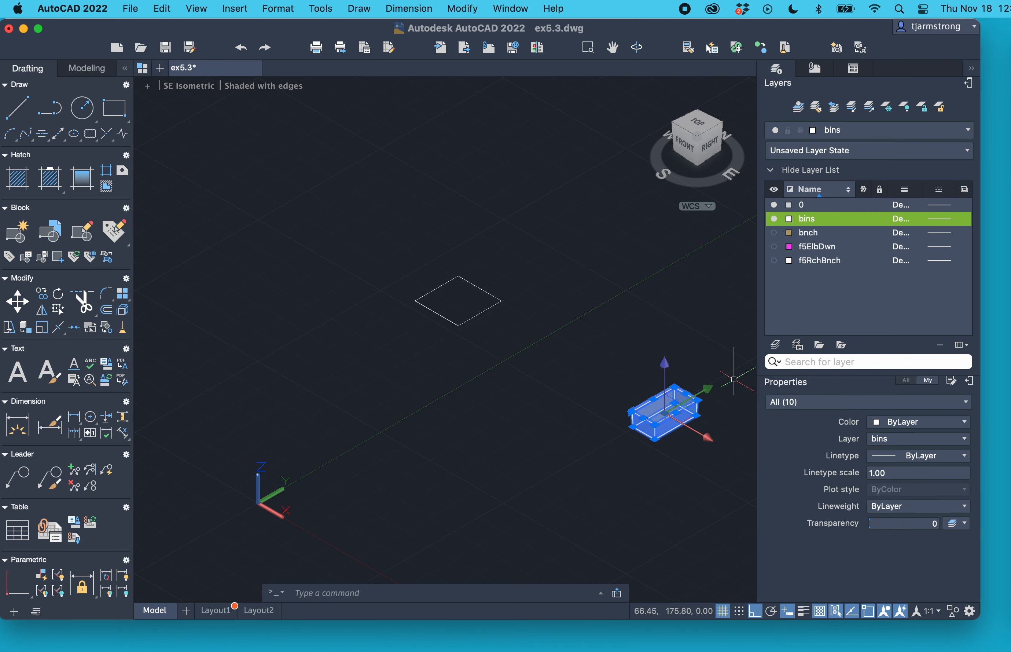
type("group")
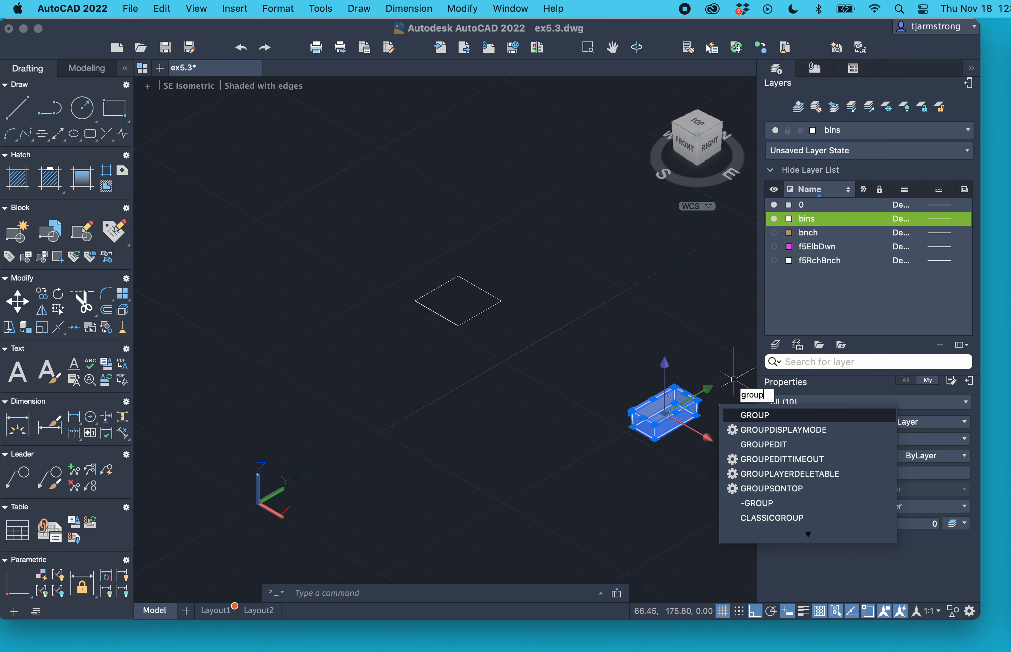
key("Return")
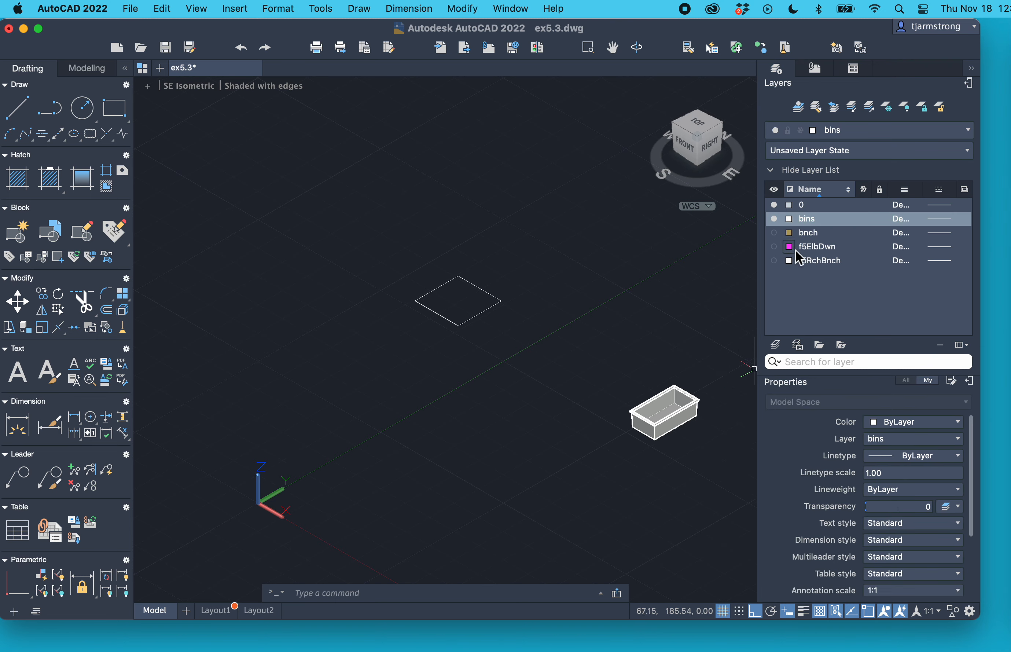
left_click(774, 232)
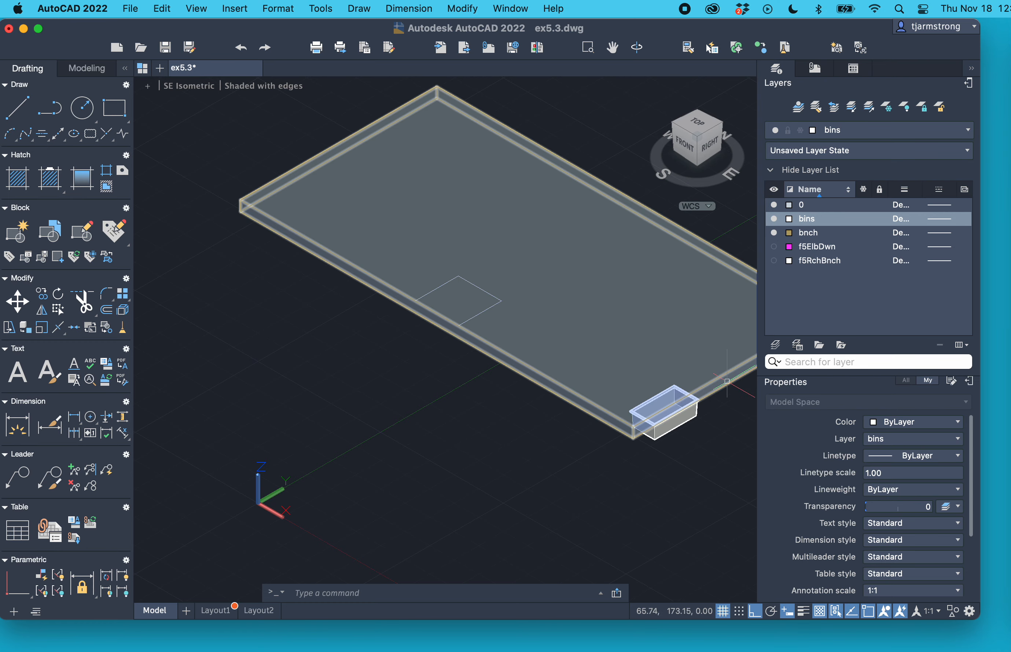
Try to move the bin group from the bench top's front corner to the midpoint of the square's front side, and undo the move
type("move")
key("Return")
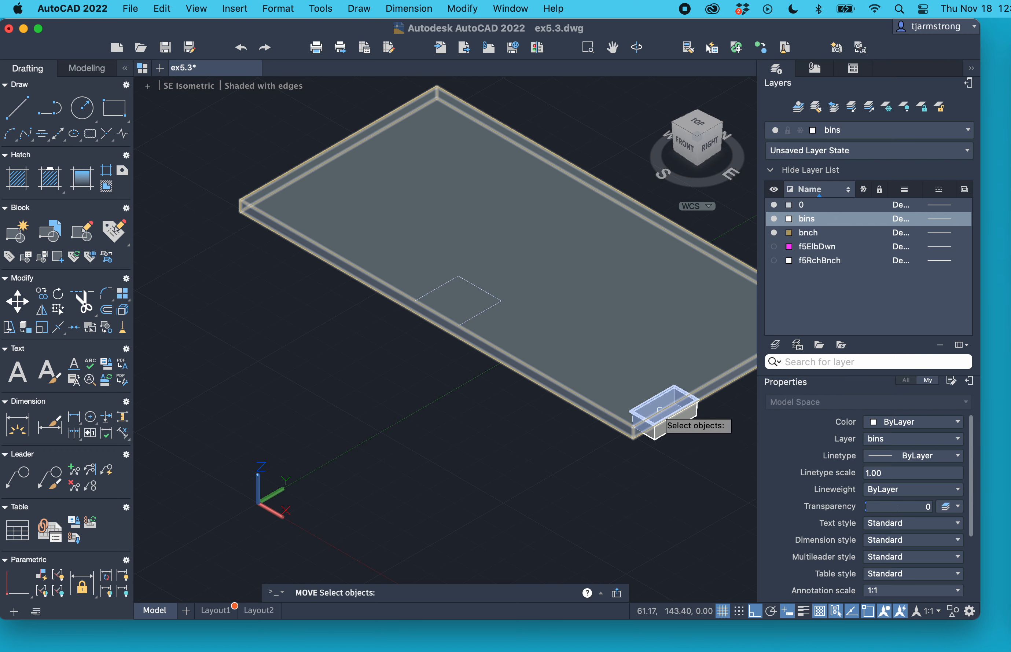
left_click(660, 410)
key("Escape")
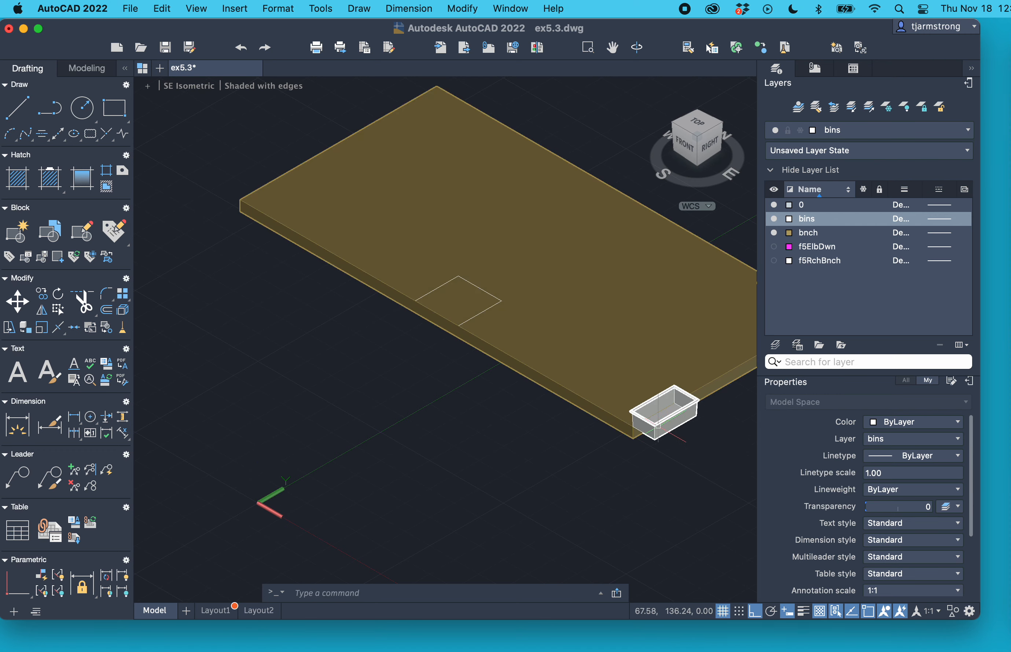
left_click(658, 421)
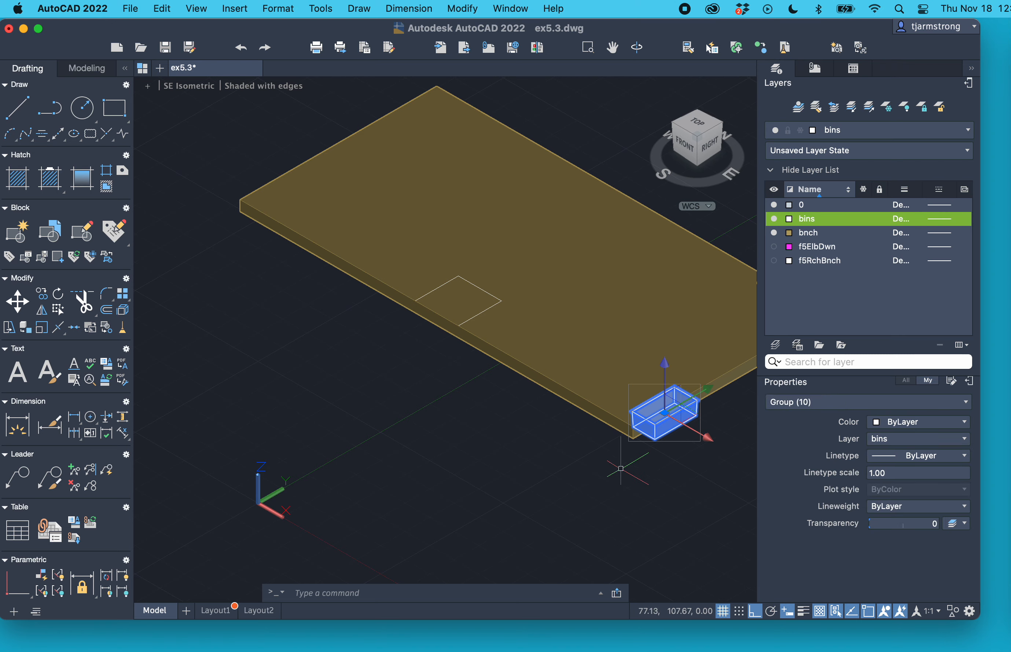
key("Return")
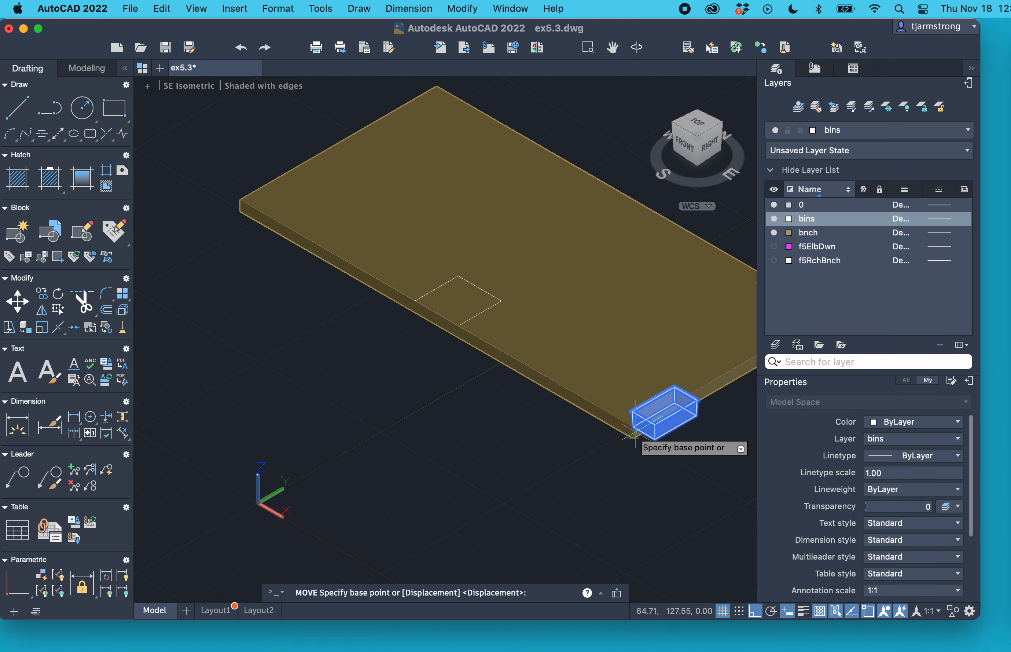
scroll(633, 435, "up", 3)
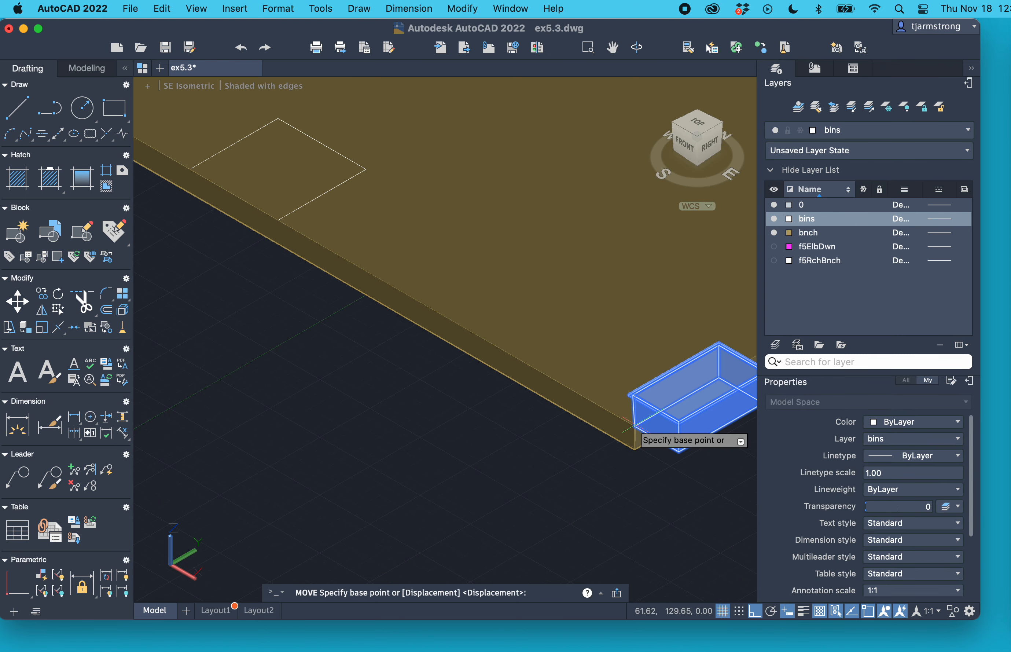
left_click(634, 425)
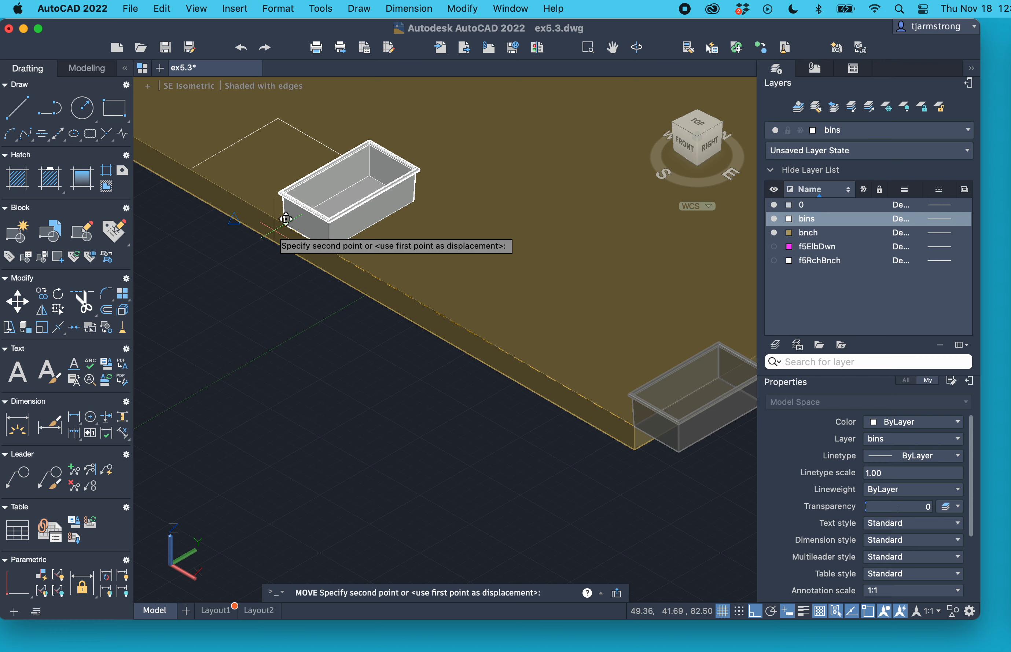
left_click(234, 217)
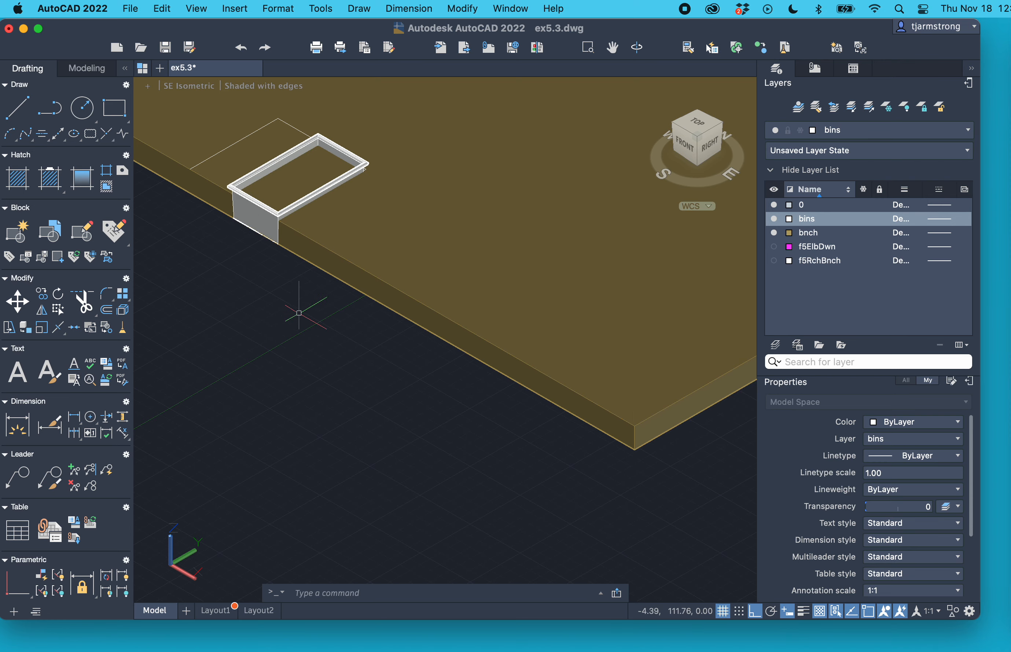
type("u")
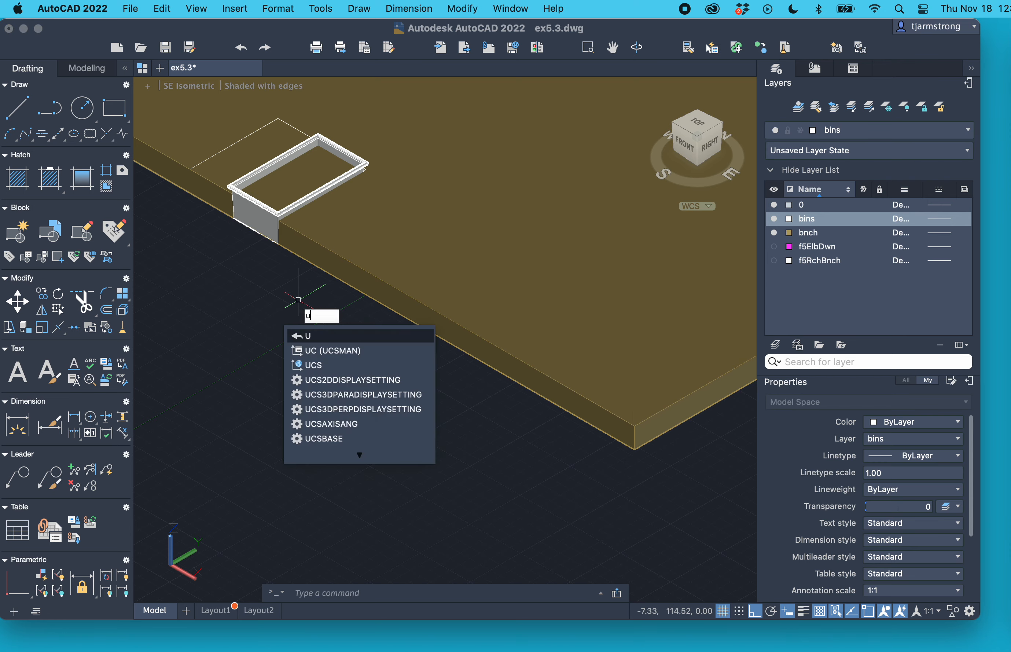
key("Return")
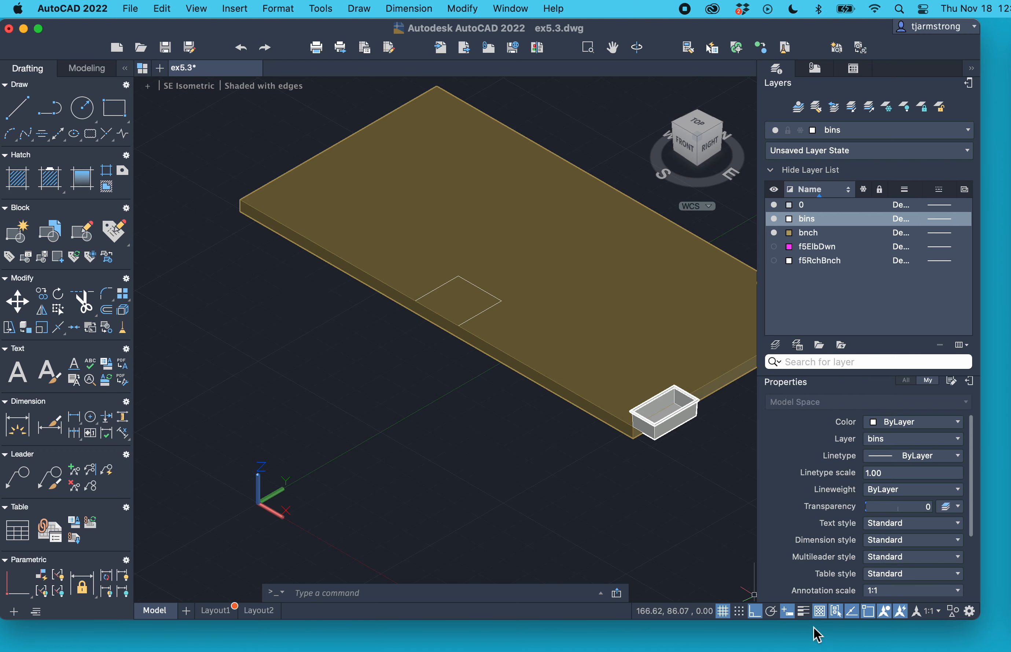
Move the bin group along the bench's front edge, from the bench top's near corner to the square's nearer front corner
left_click(754, 611)
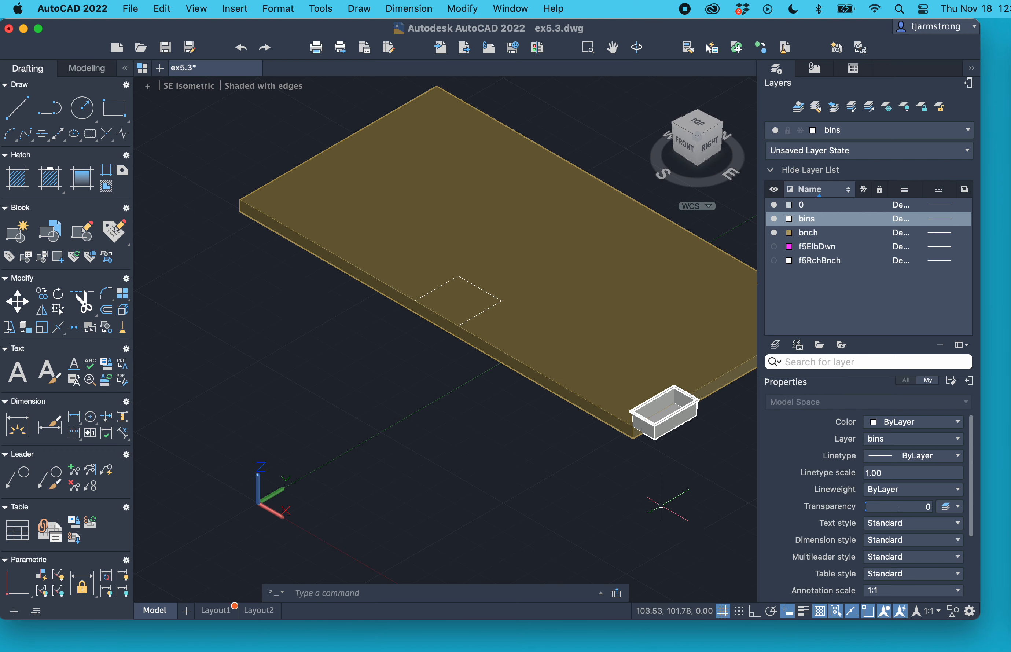
type("move")
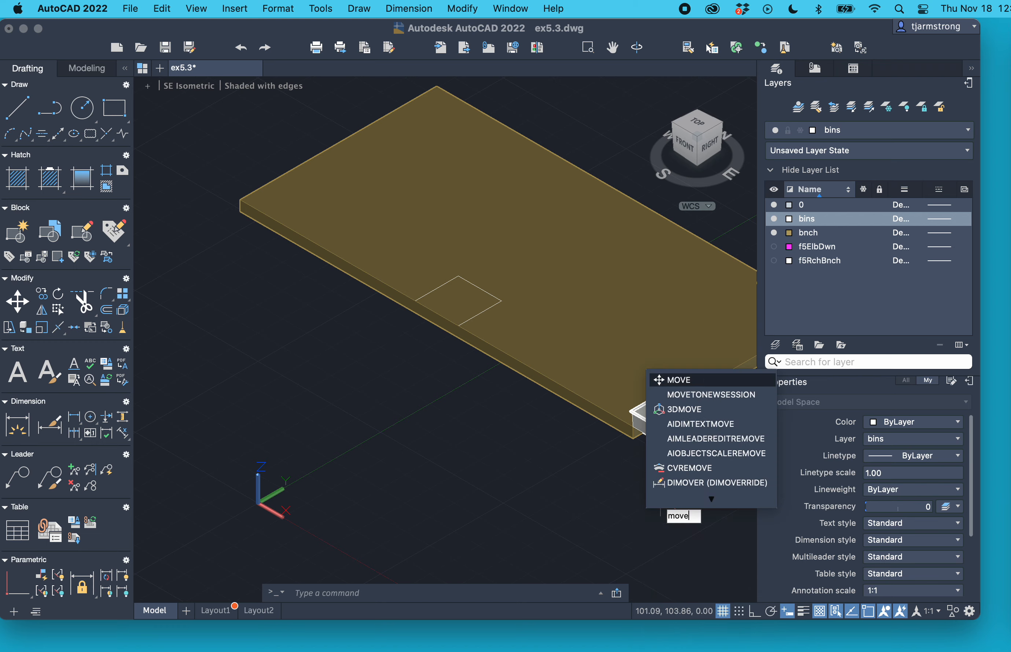
key("Return")
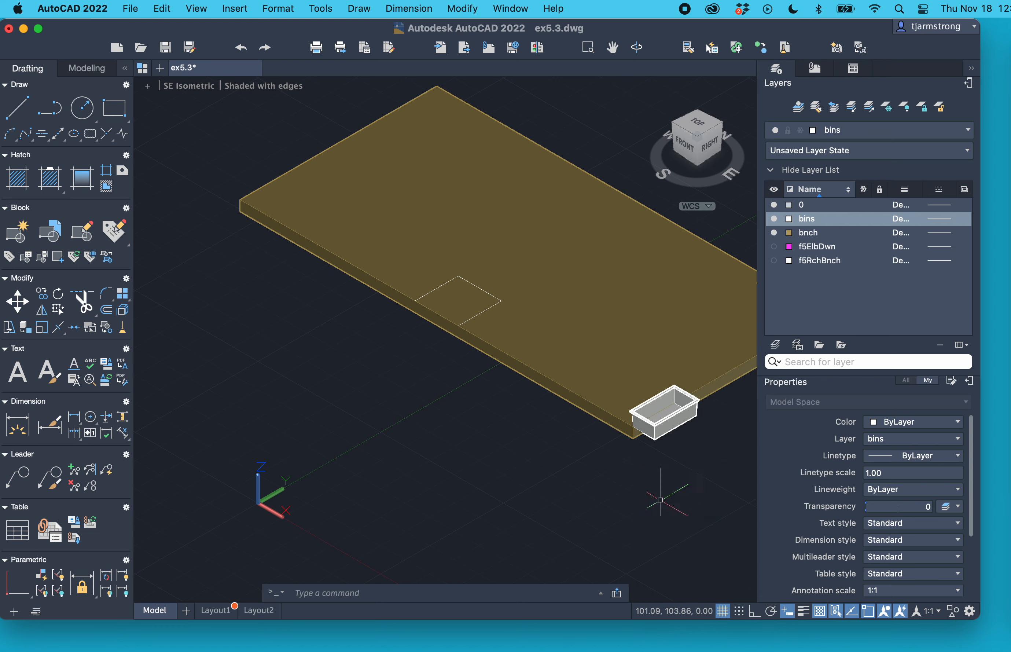
left_click(655, 438)
key("Return")
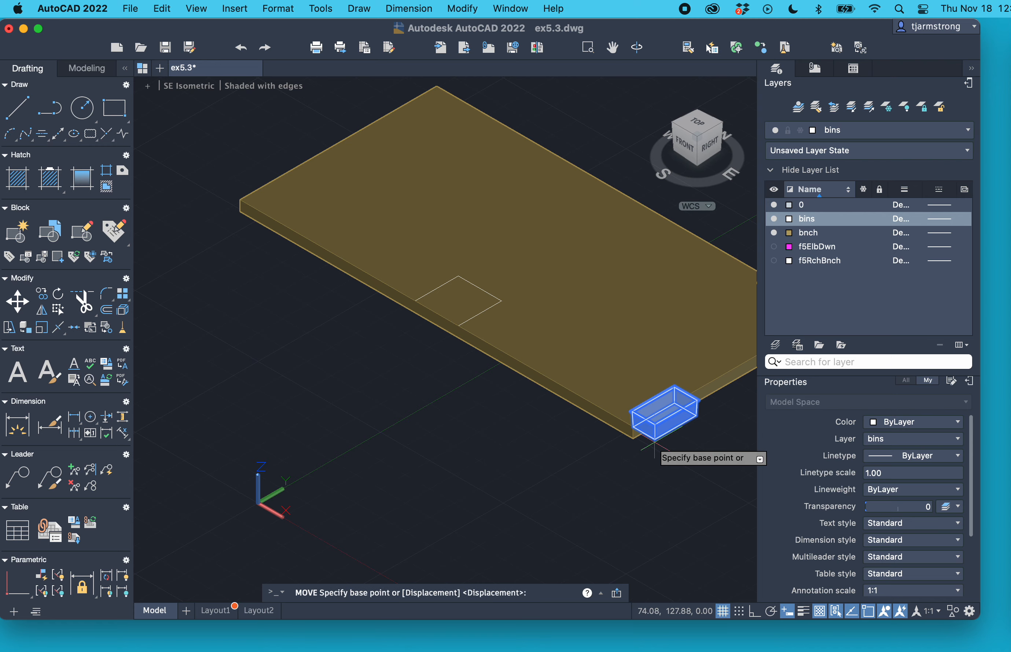
left_click(633, 418)
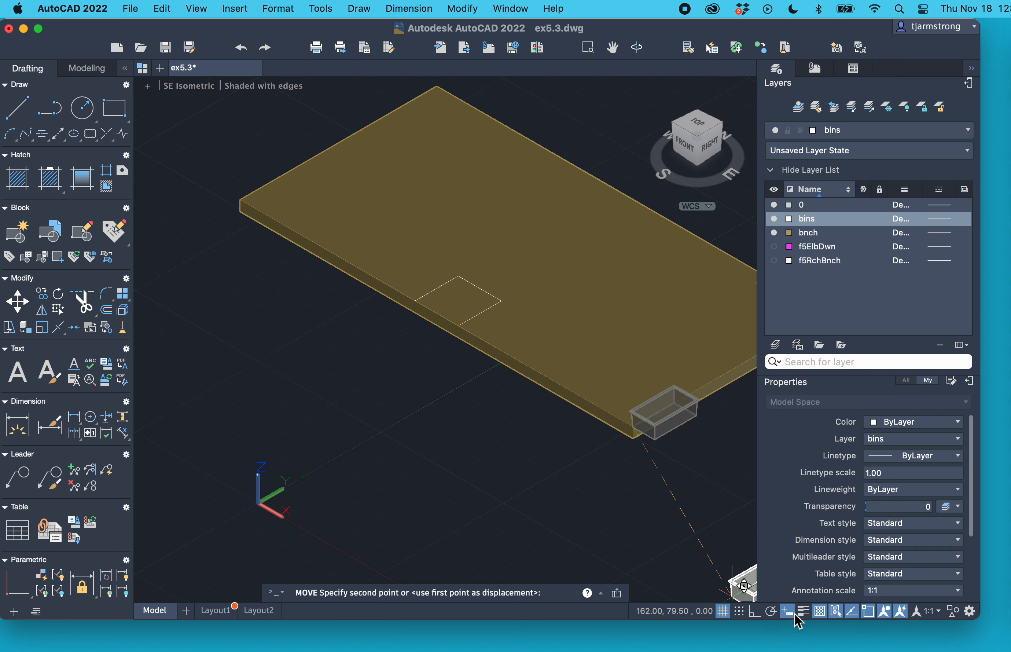
left_click(754, 614)
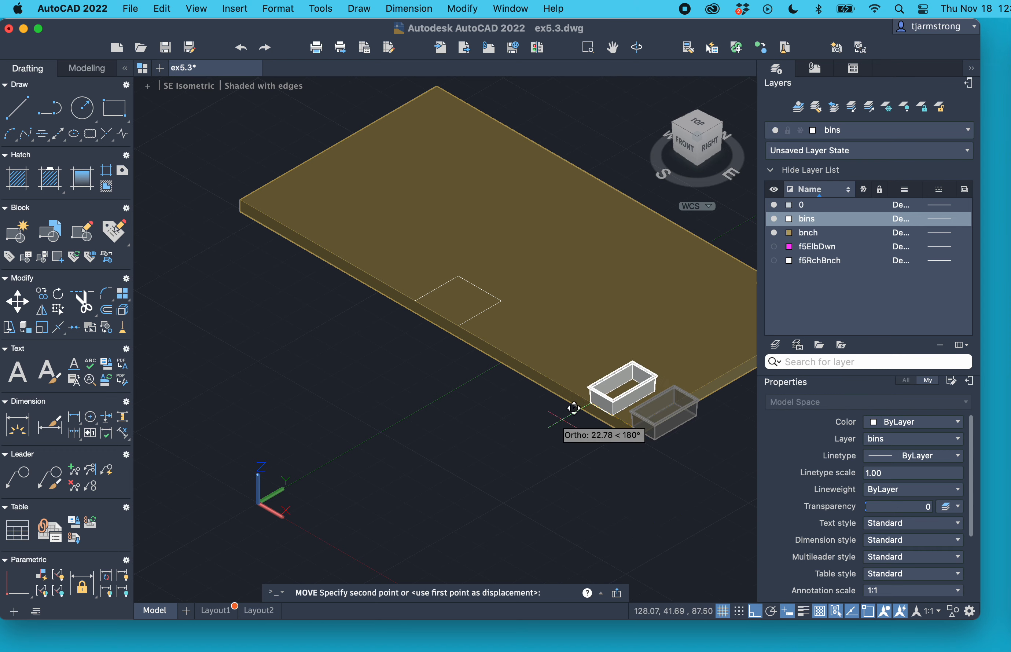
left_click(470, 313)
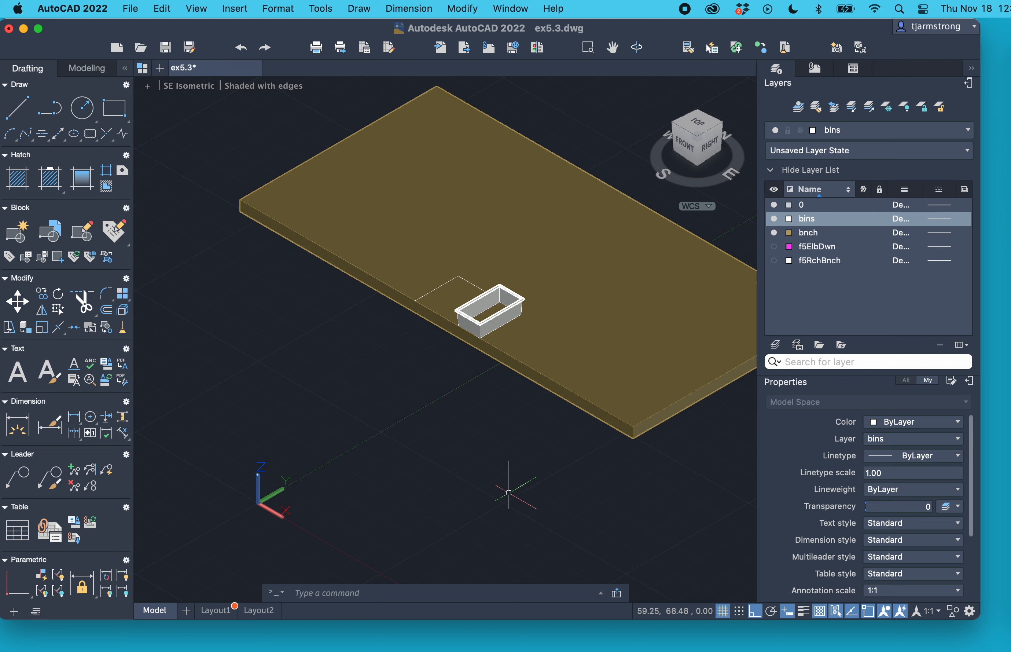
Move the bin group straight up along Z by 0.1, using the square's nearer front corner as base point
type("move")
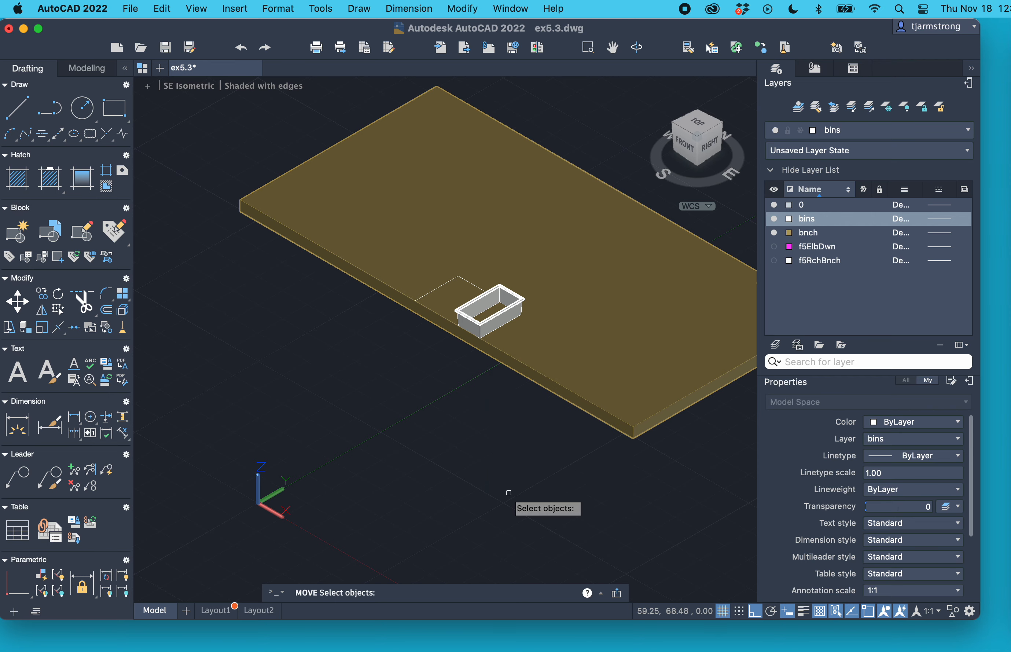
left_click(467, 322)
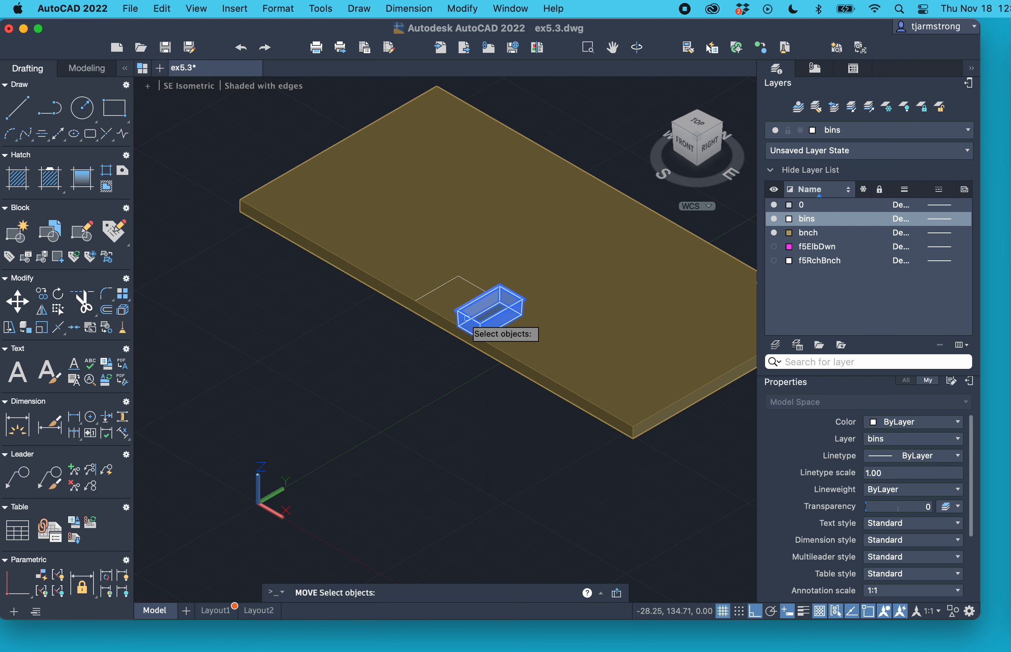
key("Return")
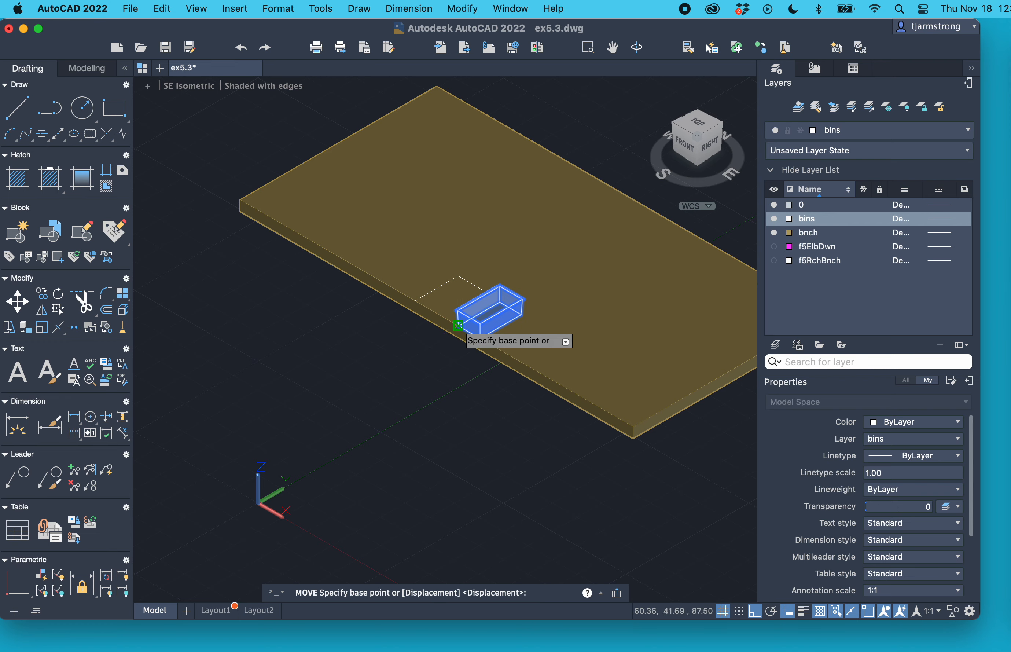
left_click(457, 326)
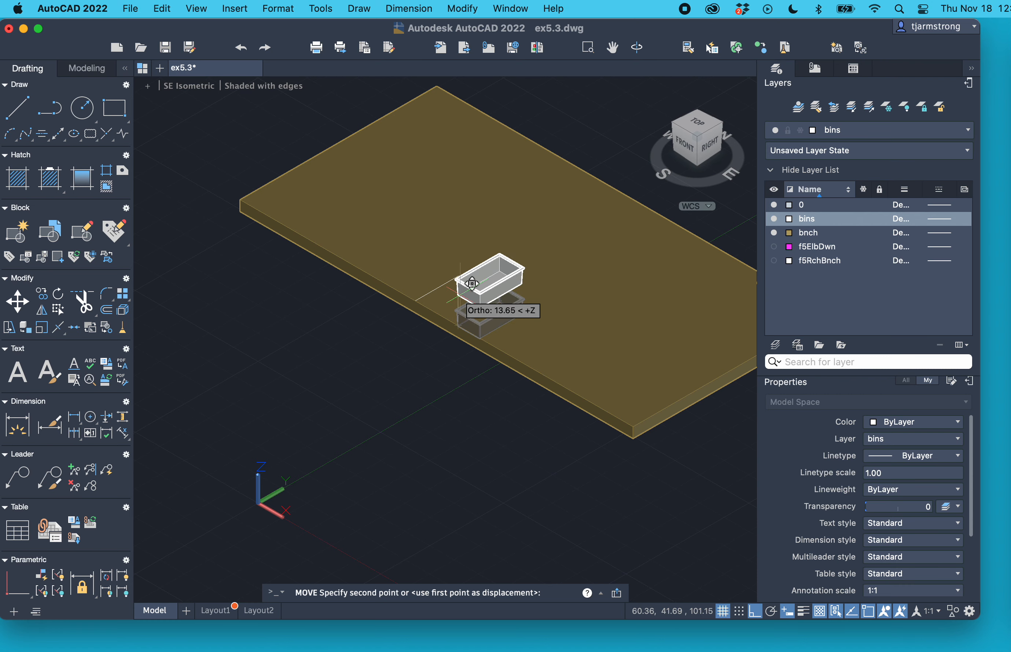
type(".")
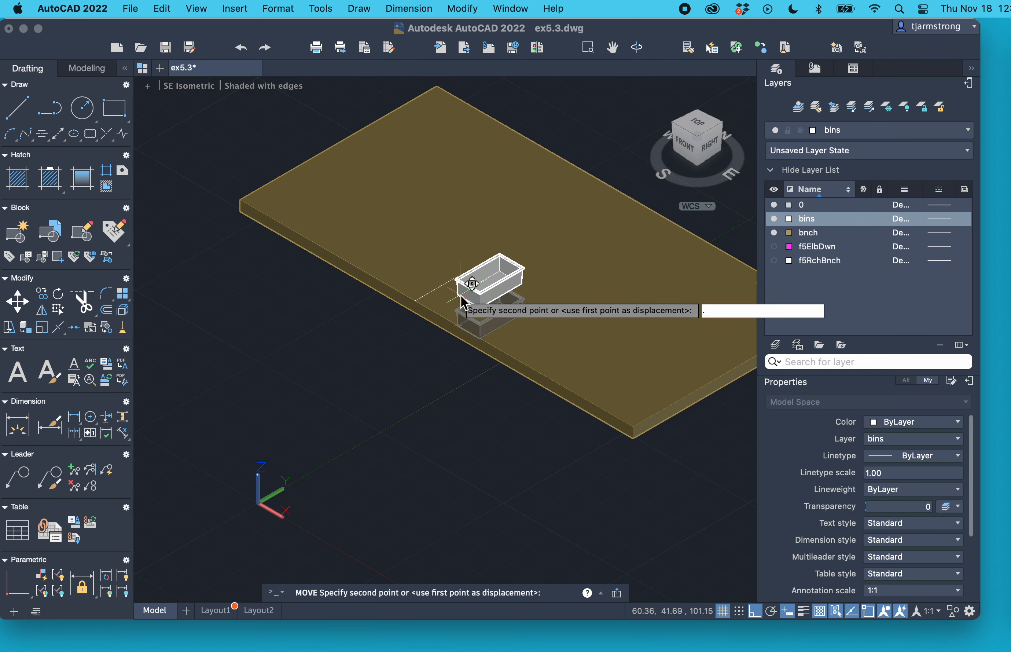
type("1")
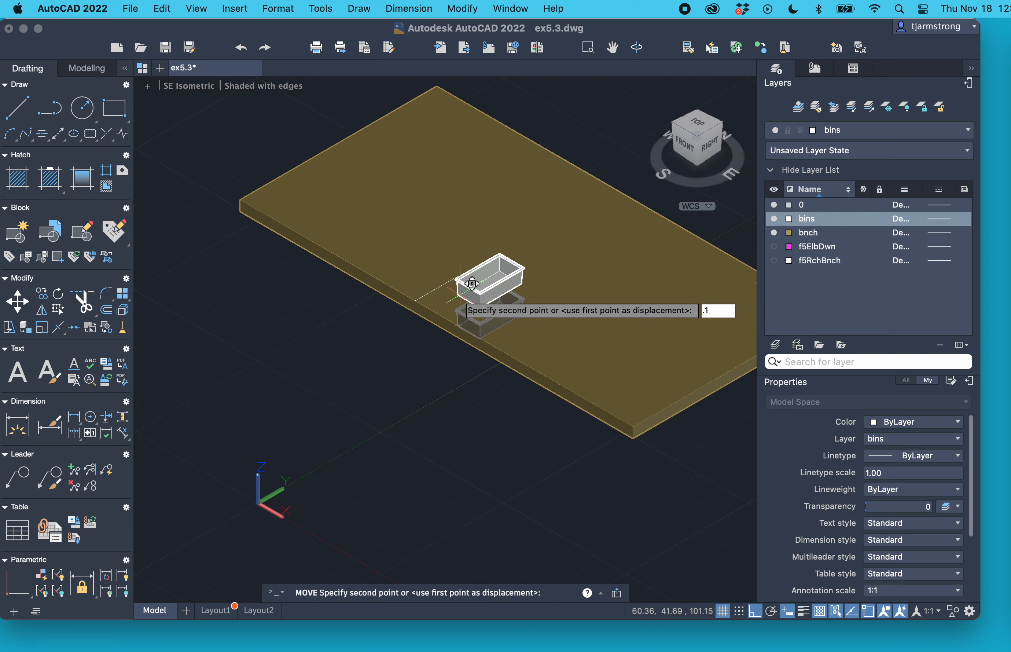
key("Return")
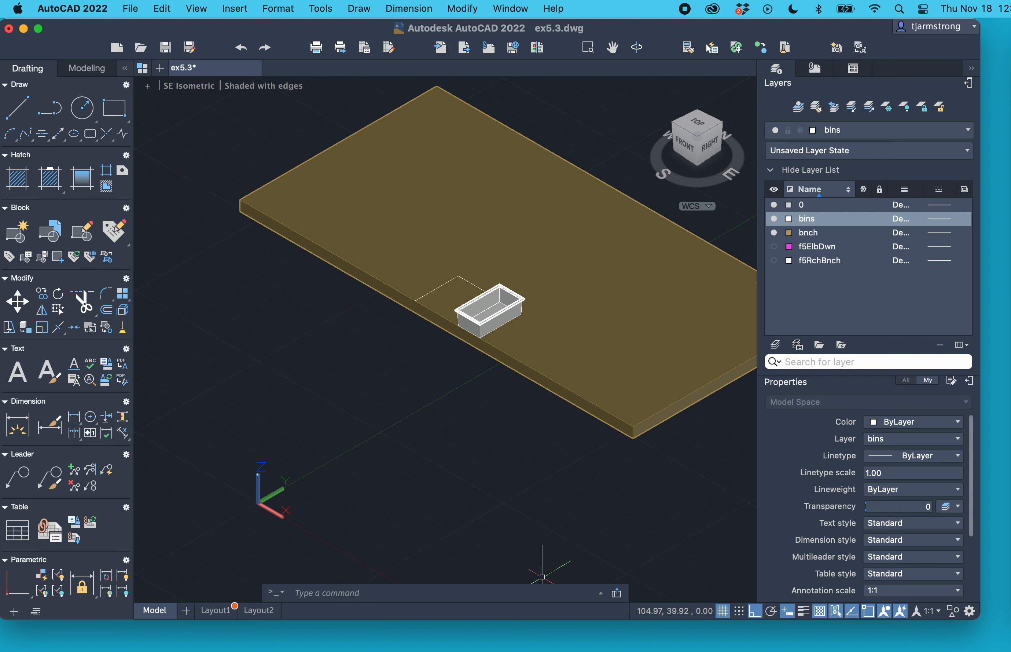
left_click(566, 591)
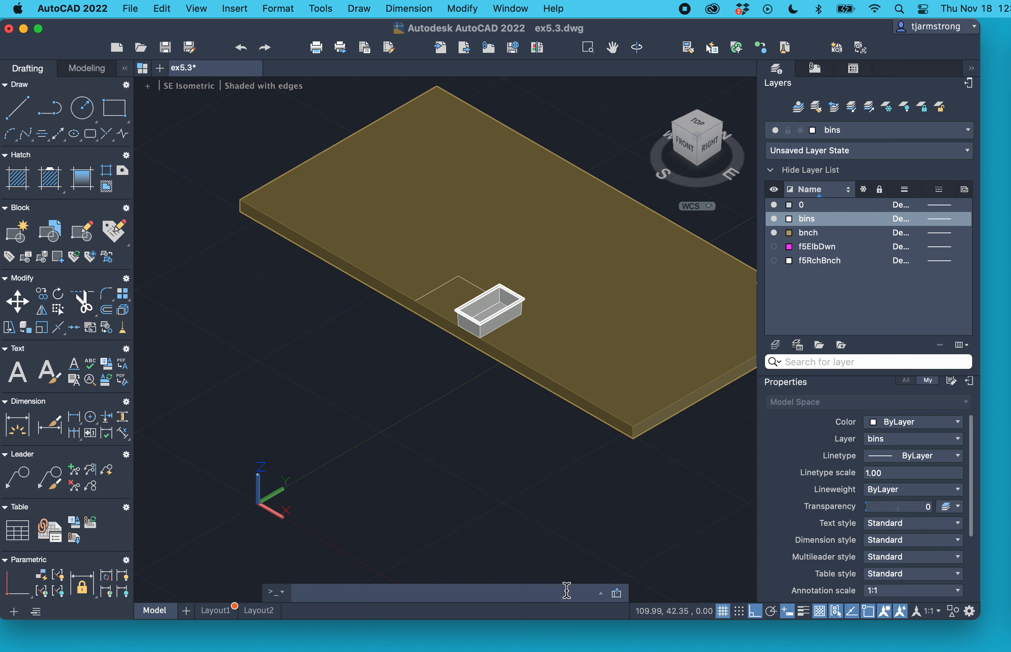